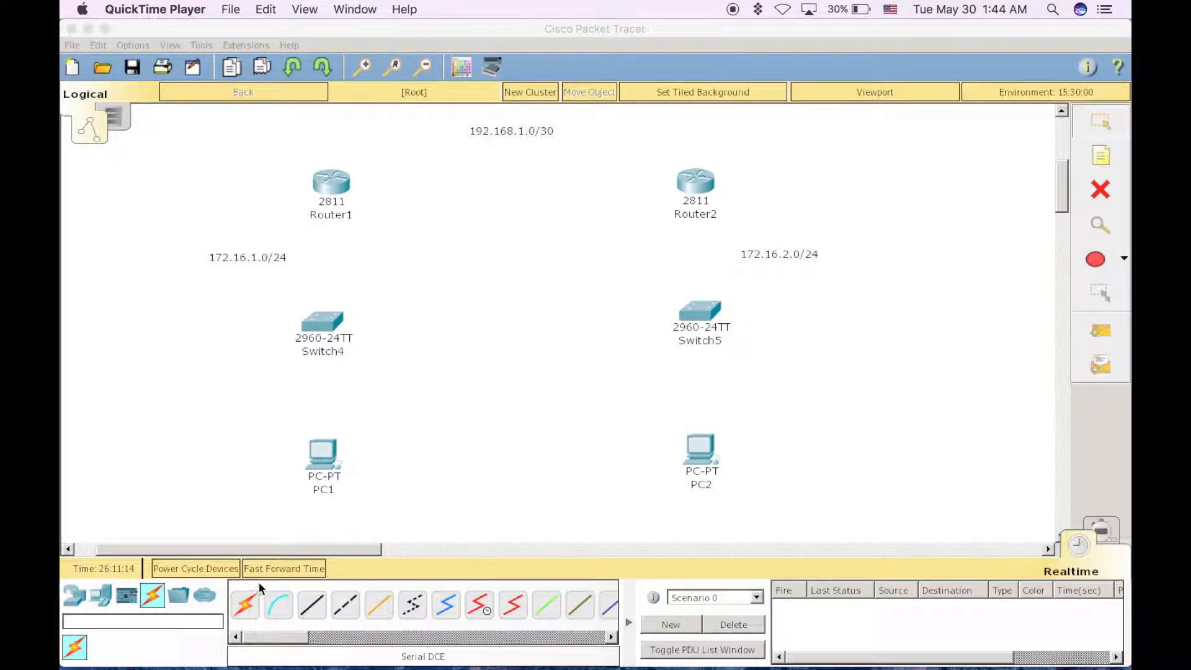
Connect Router1's FastEthernet0/0 to Switch4's FastEthernet0/1 with a Copper Straight-Through cable
left_click(313, 609)
left_click(313, 609)
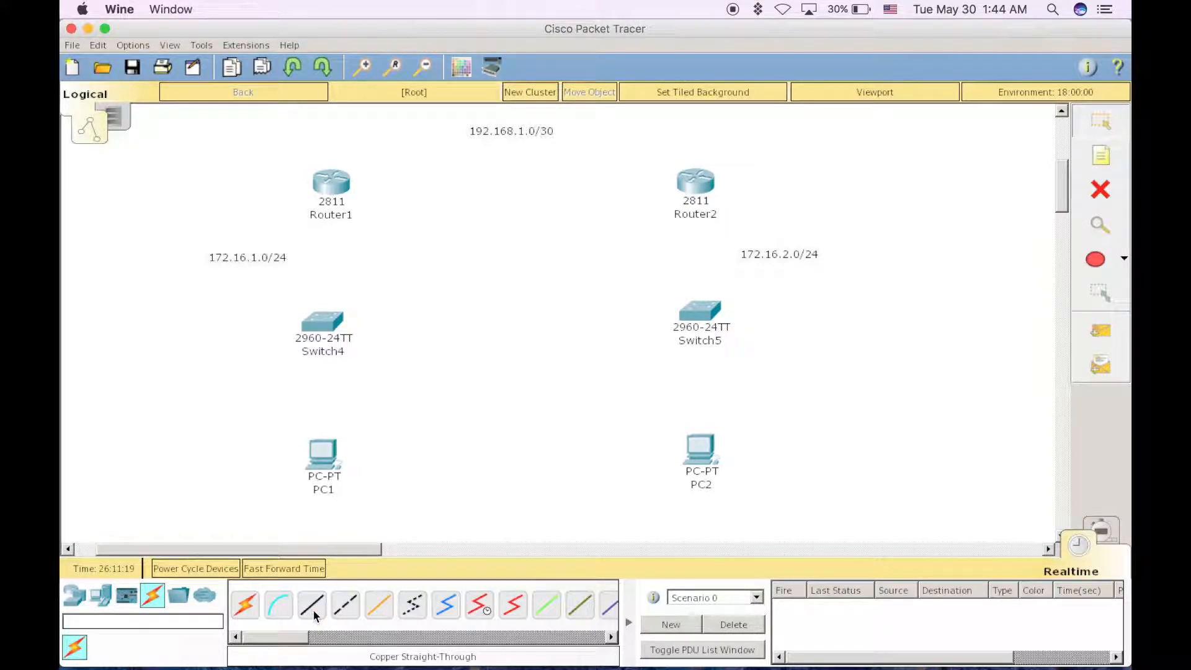
left_click(336, 180)
left_click(363, 222)
left_click(330, 324)
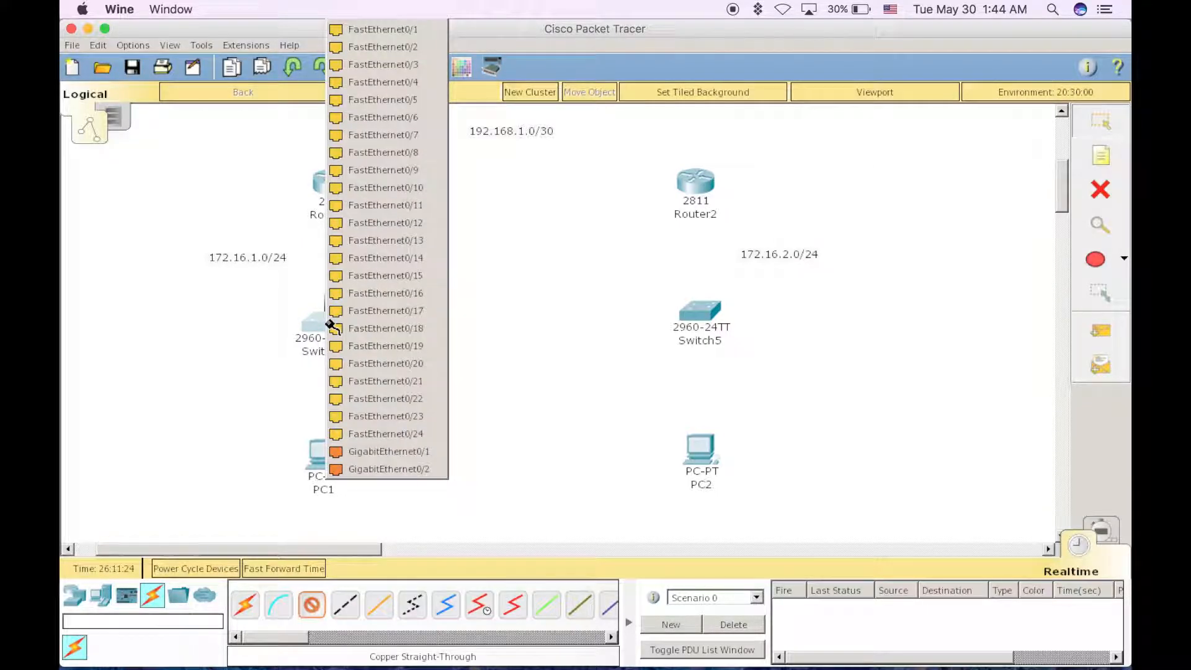
left_click(377, 29)
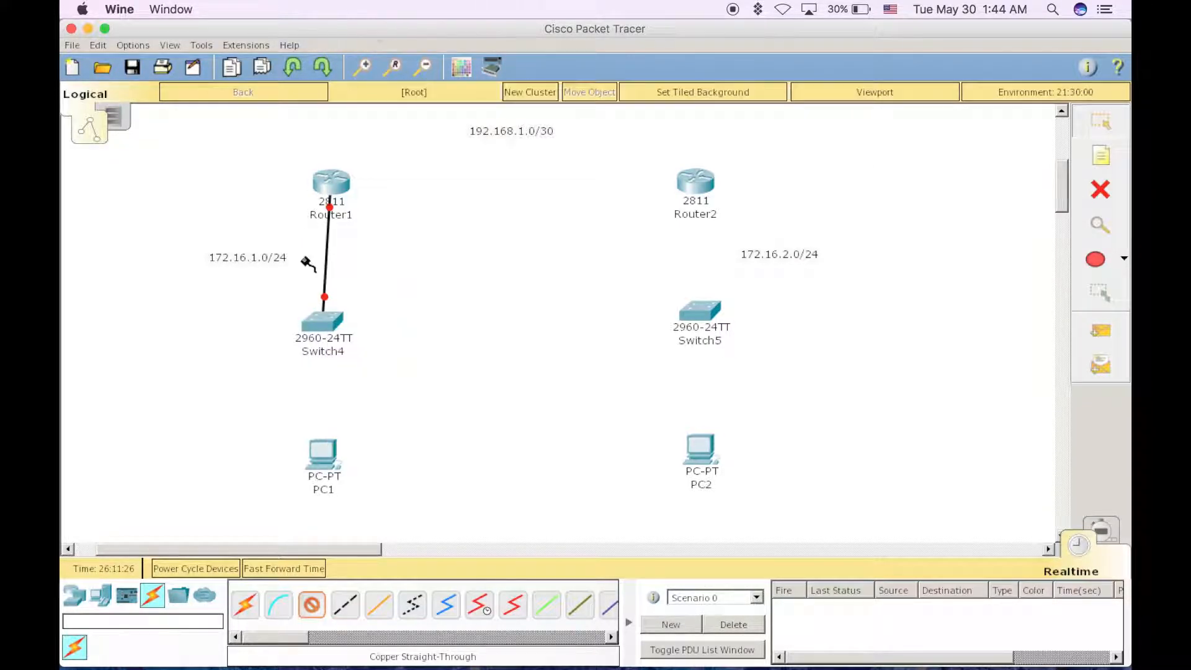
Connect Switch4's FastEthernet0/2 to PC1's FastEthernet0 with a Copper Straight-Through cable
left_click(325, 319)
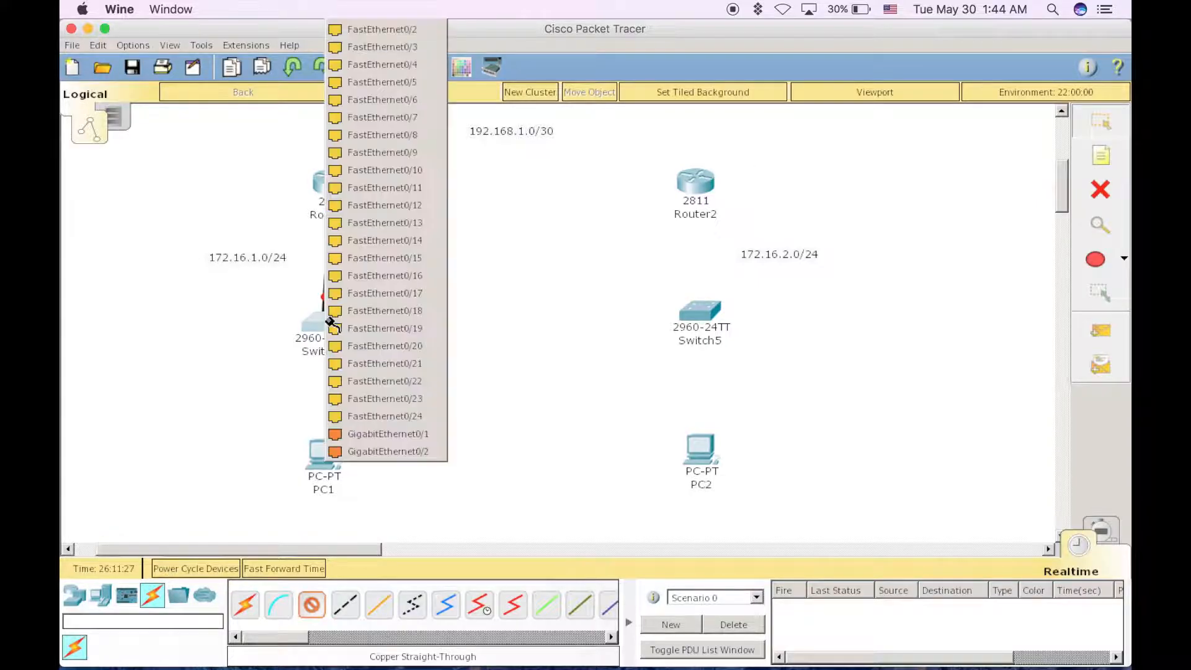
left_click(383, 30)
left_click(322, 464)
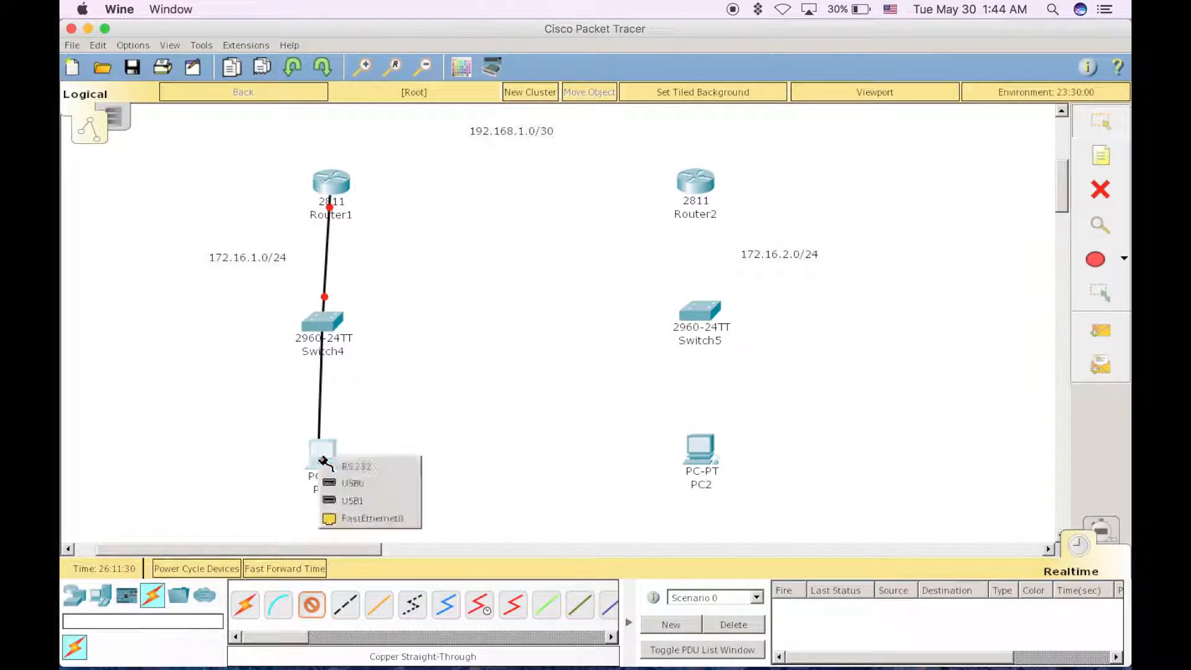
left_click(347, 518)
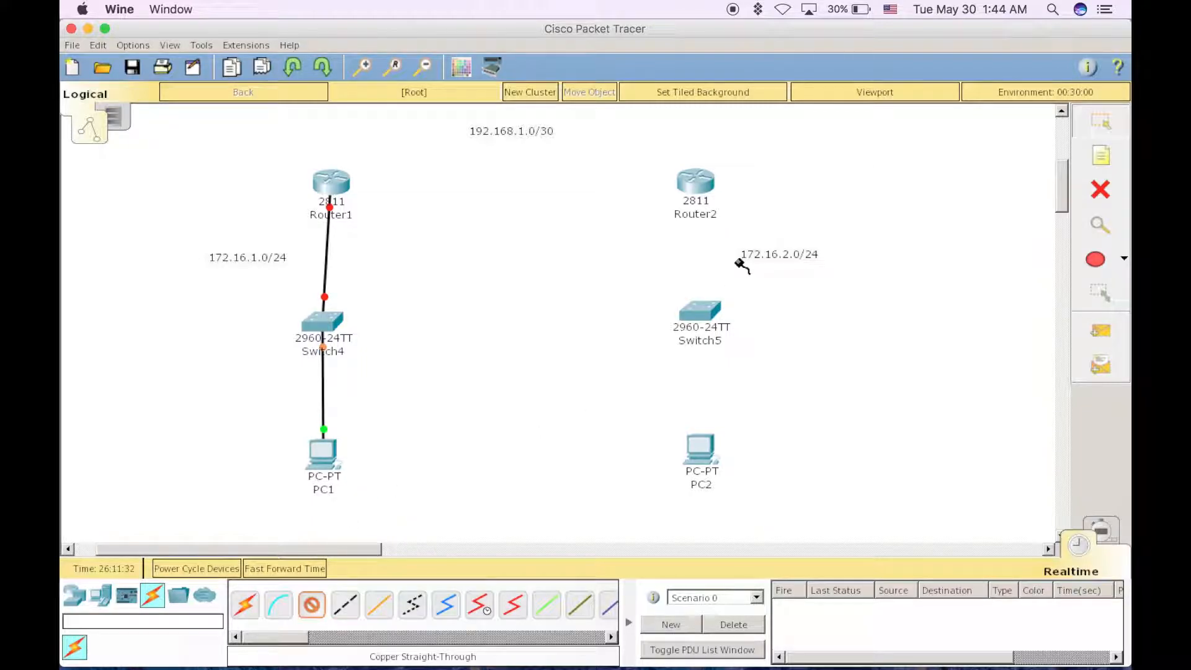
Connect Router2's FastEthernet0/0 to Switch5's FastEthernet0/1 with a Copper Straight-Through cable
left_click(704, 186)
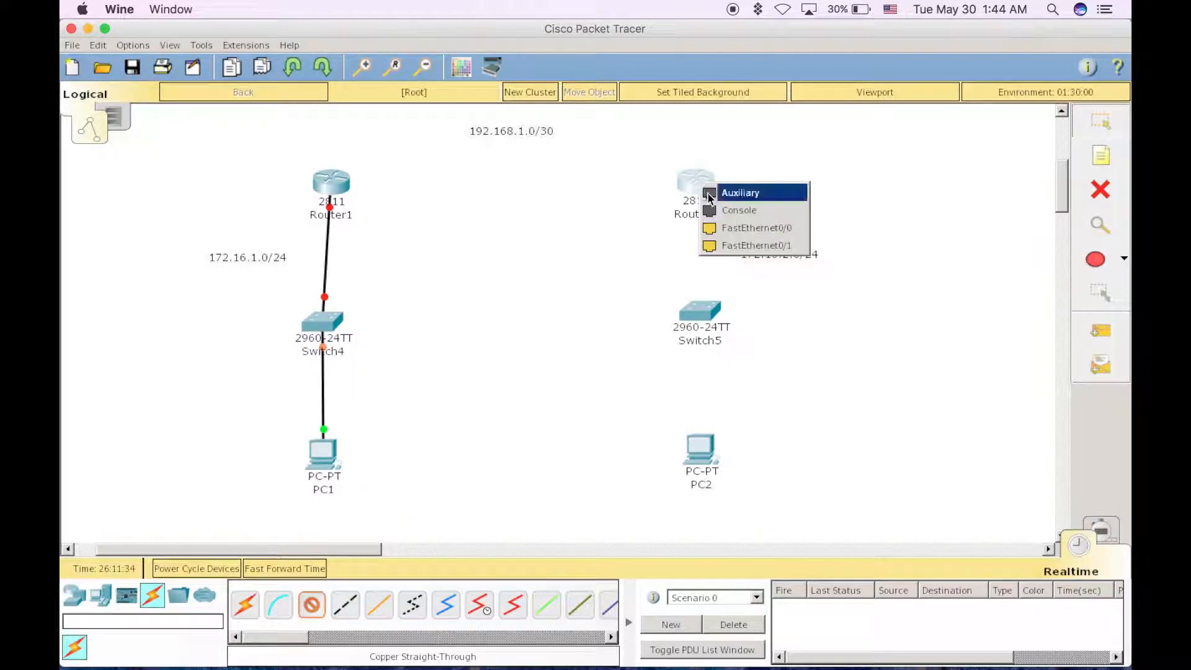
left_click(723, 227)
left_click(703, 312)
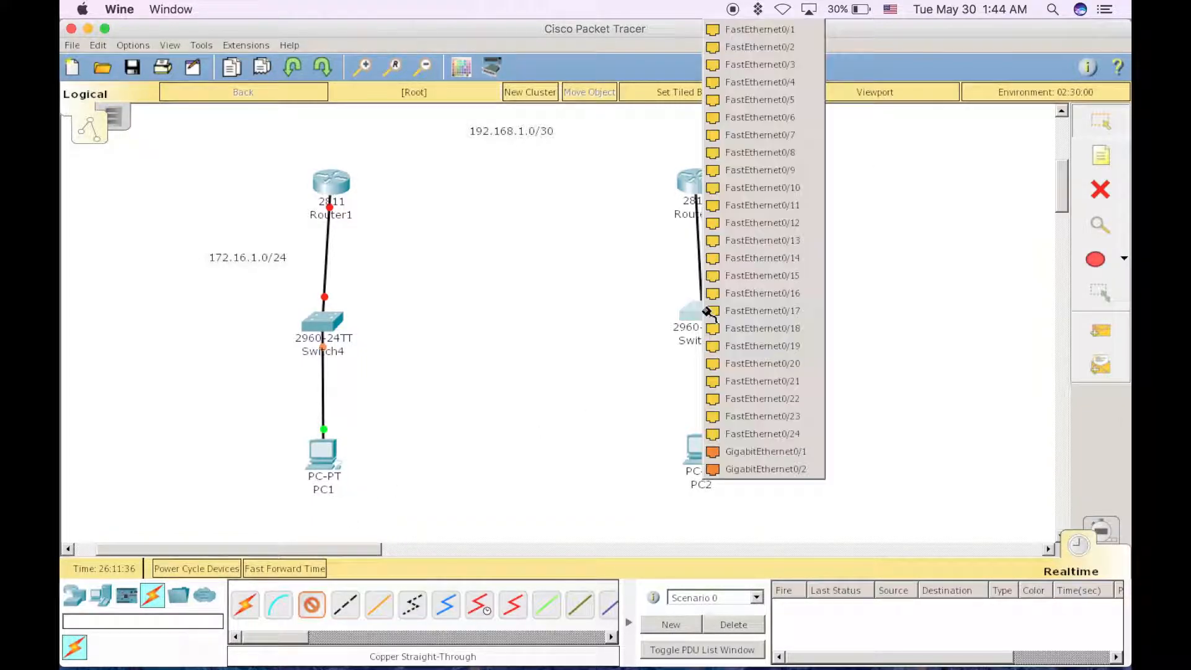
left_click(751, 47)
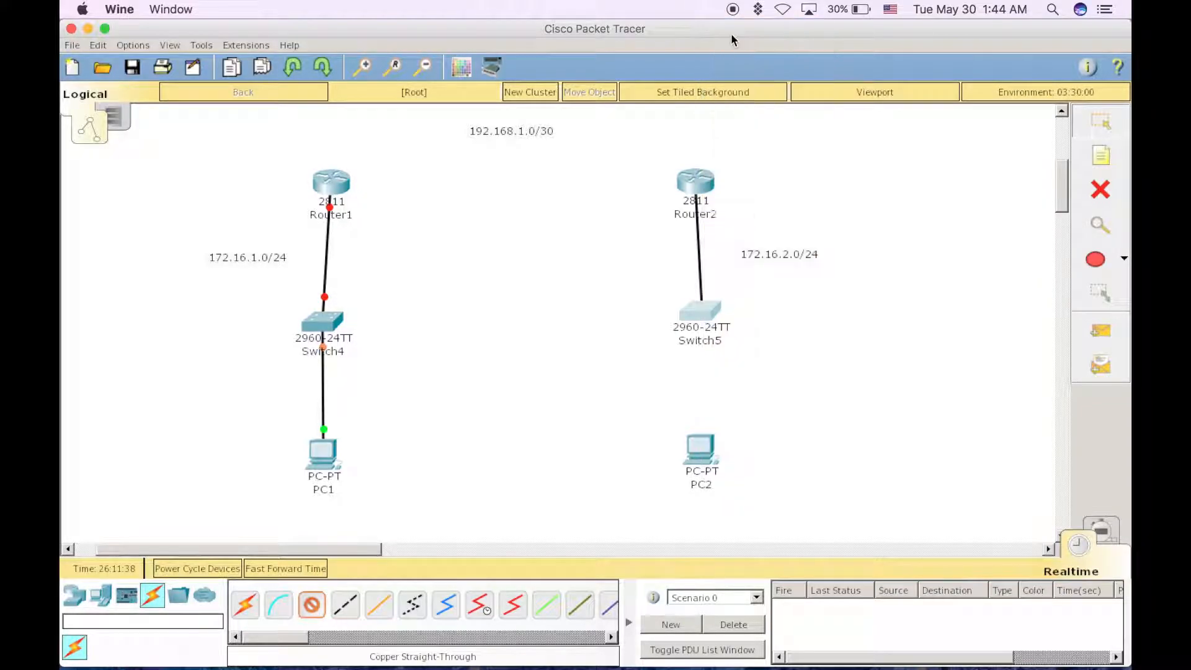
Connect Switch5's FastEthernet0/2 to PC2's FastEthernet0 with a Copper Straight-Through cable
left_click(704, 324)
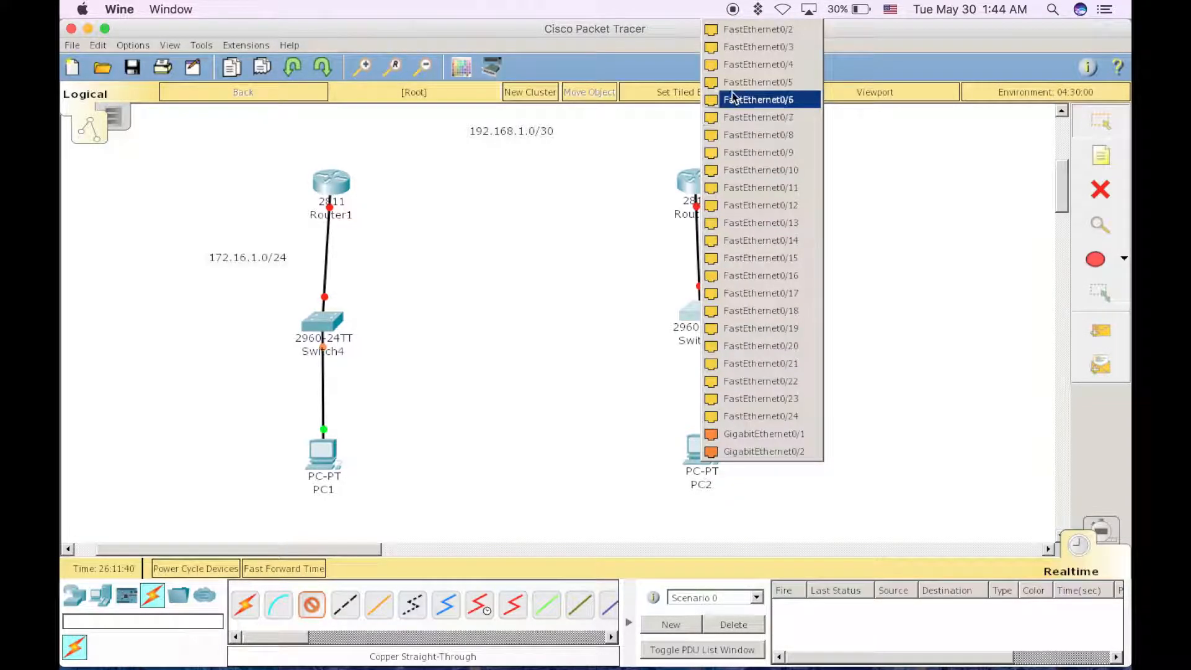
left_click(735, 29)
left_click(700, 452)
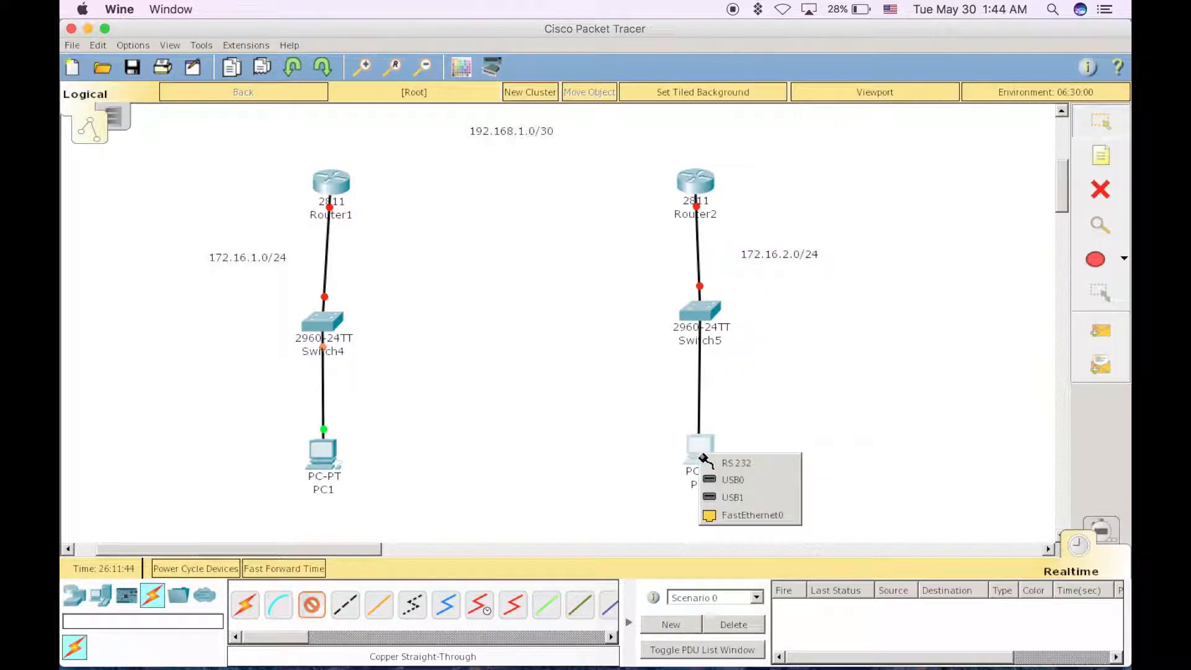
left_click(744, 514)
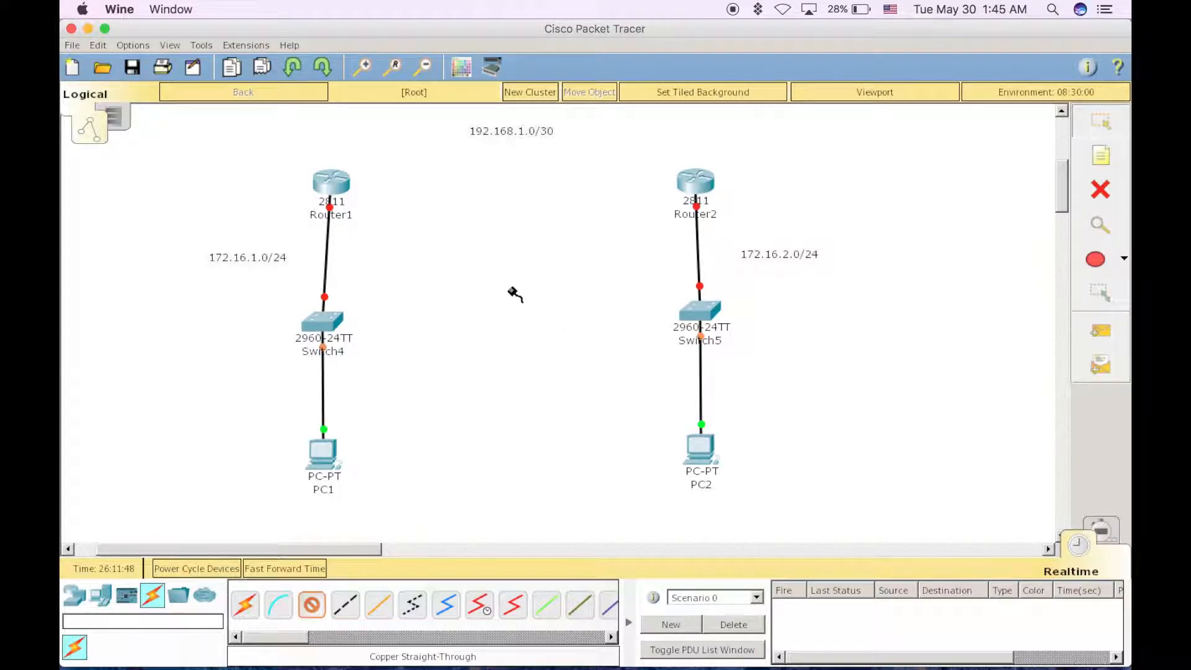
Abandon the copper cable from Router1, open Router1's configuration window and decline its initial configuration dialog
left_click(336, 181)
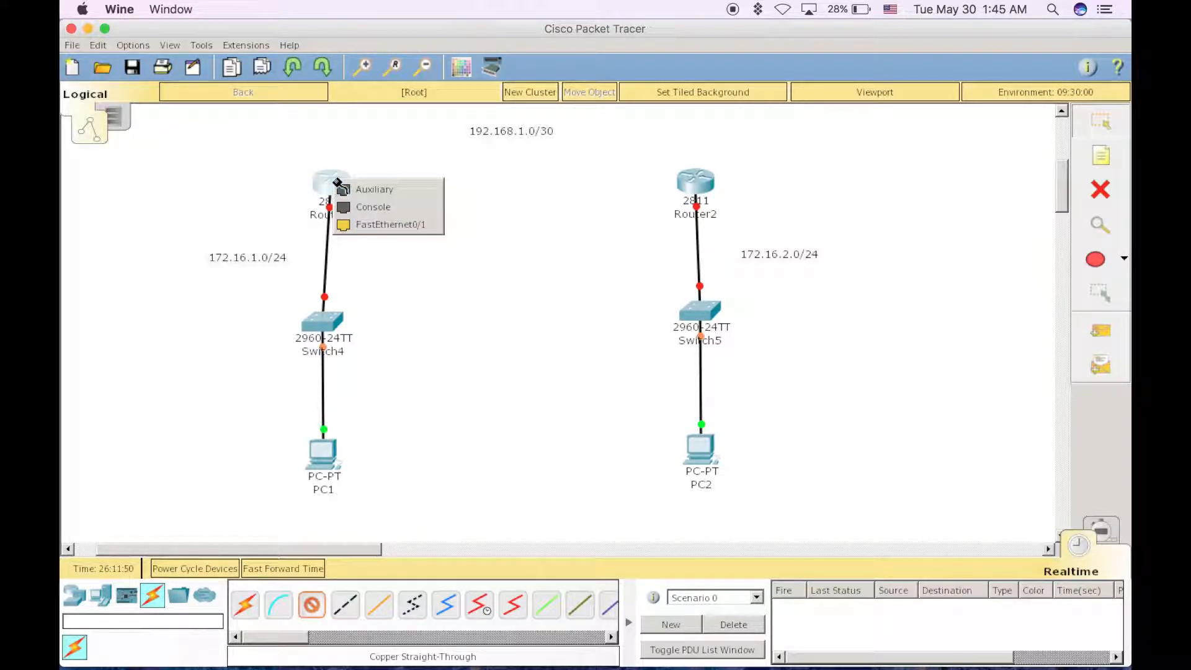
left_click(365, 225)
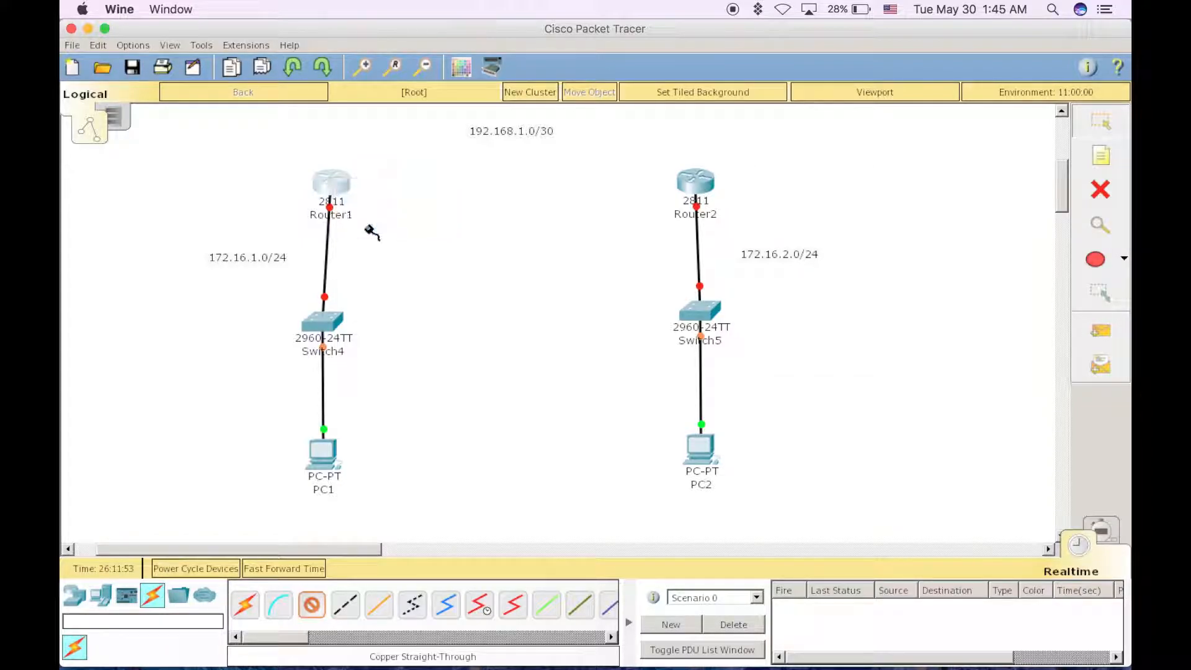
left_click(335, 183)
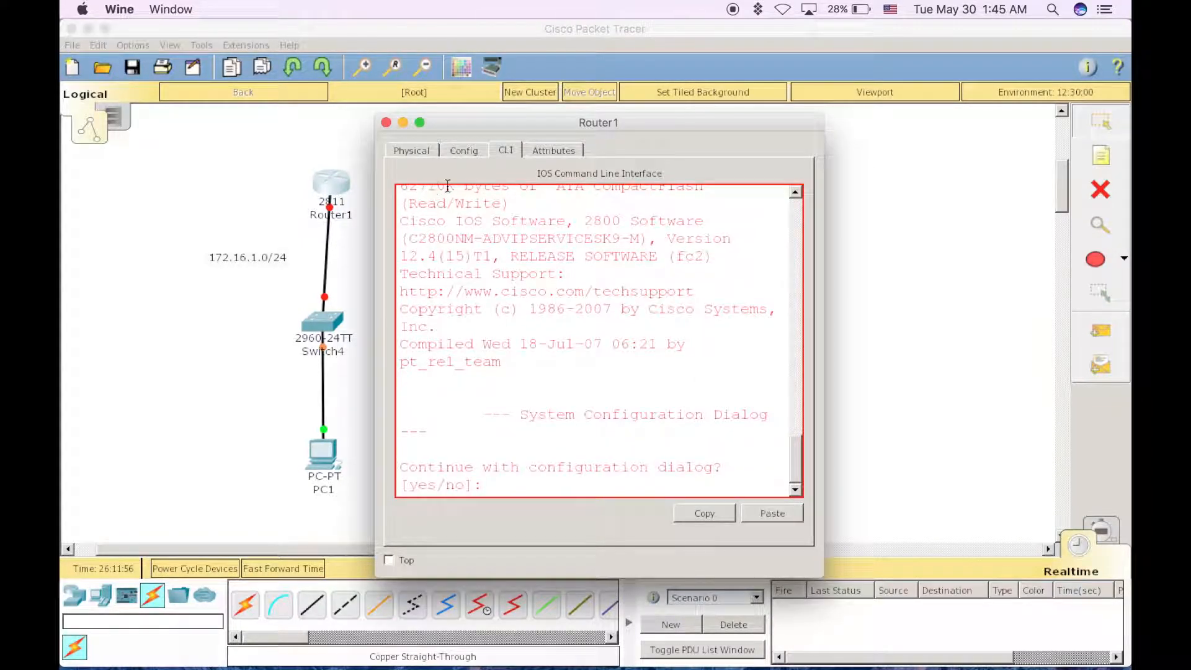
type("n")
key("Return")
left_click(464, 153)
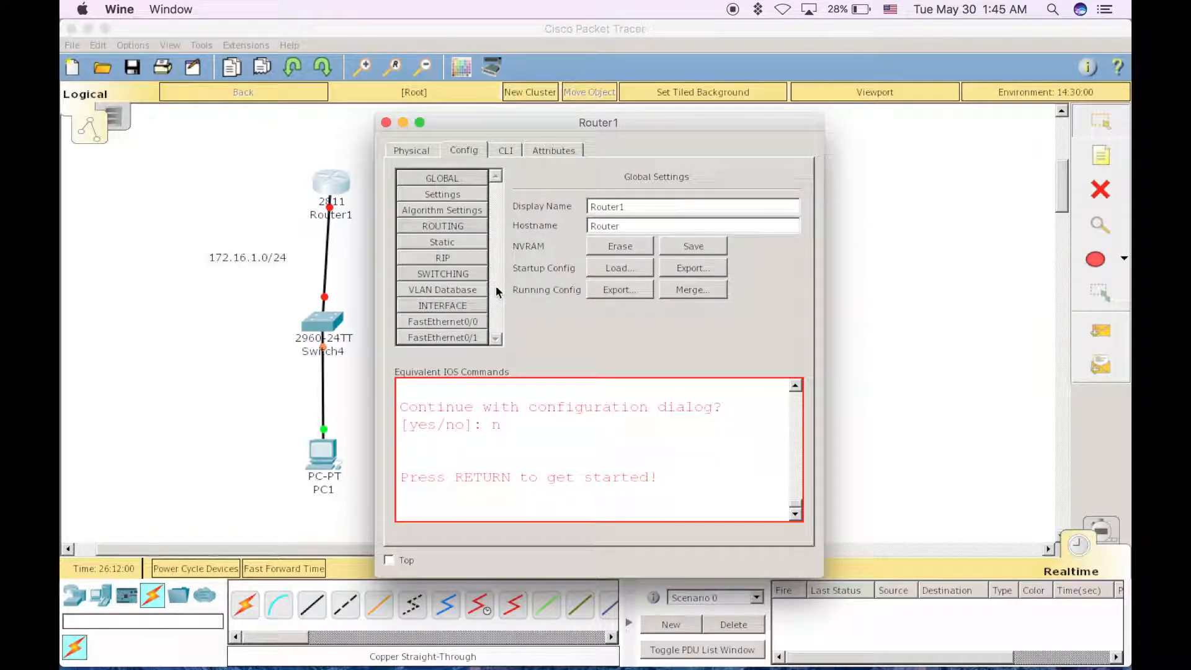
With Router1 powered off, install a WIC-2T module in the lower slot beside its Ethernet ports and power it back on
left_click(427, 158)
scroll(438, 412, "down", 5)
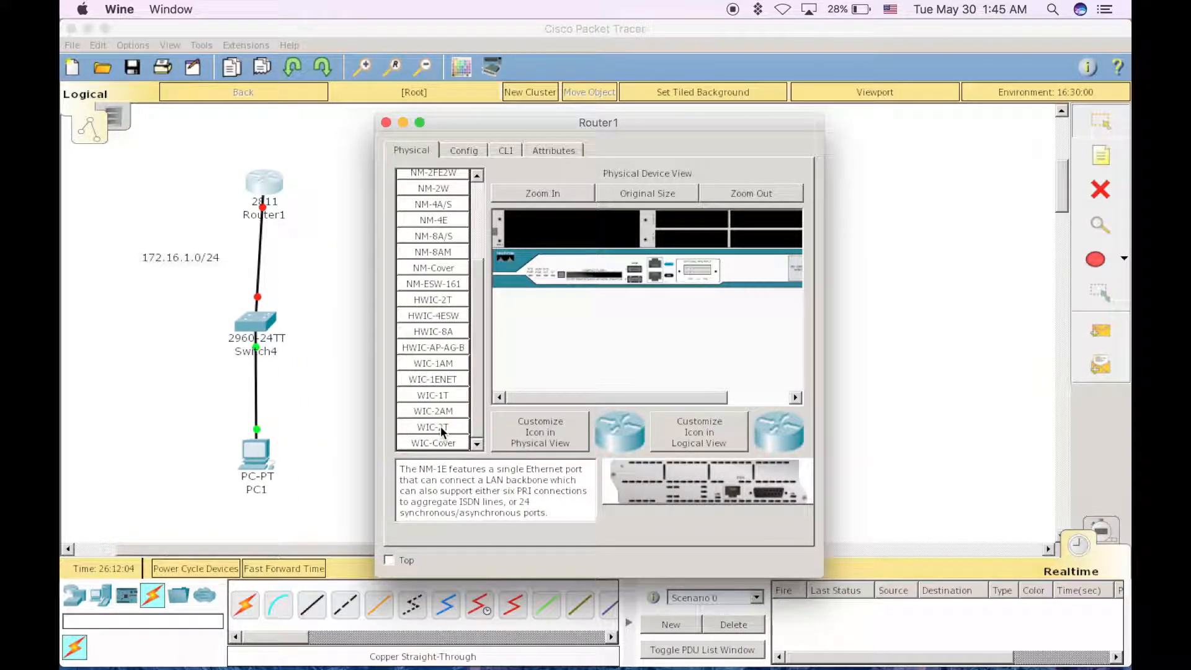
left_click(441, 428)
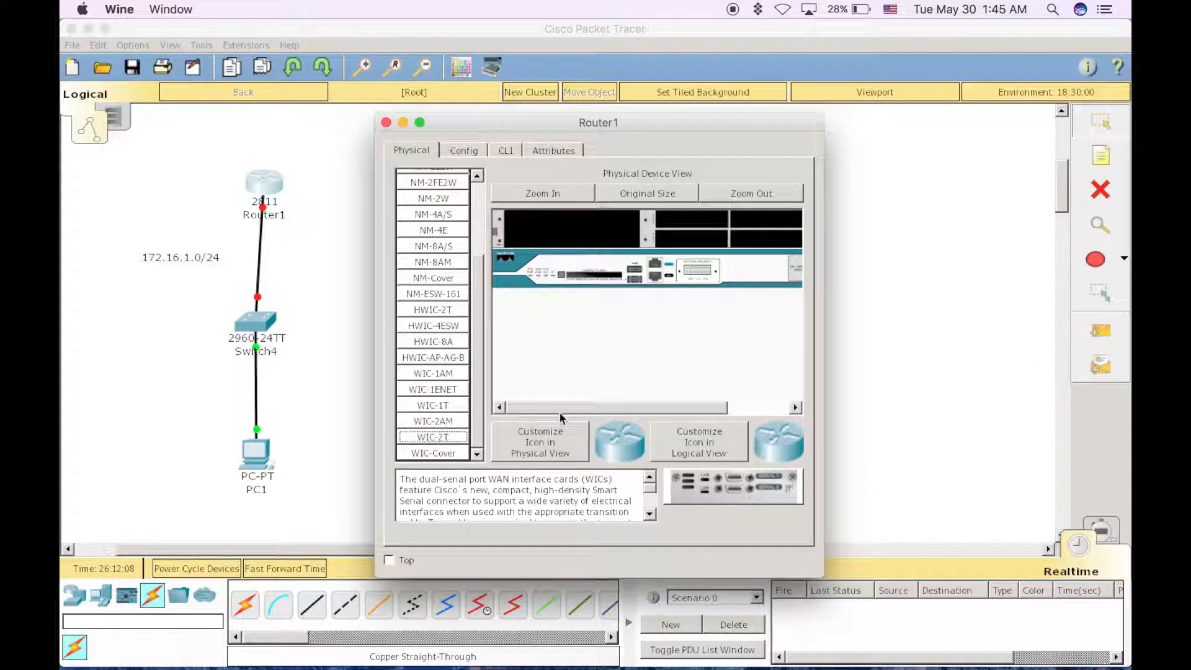
left_click_drag(548, 409, 608, 410)
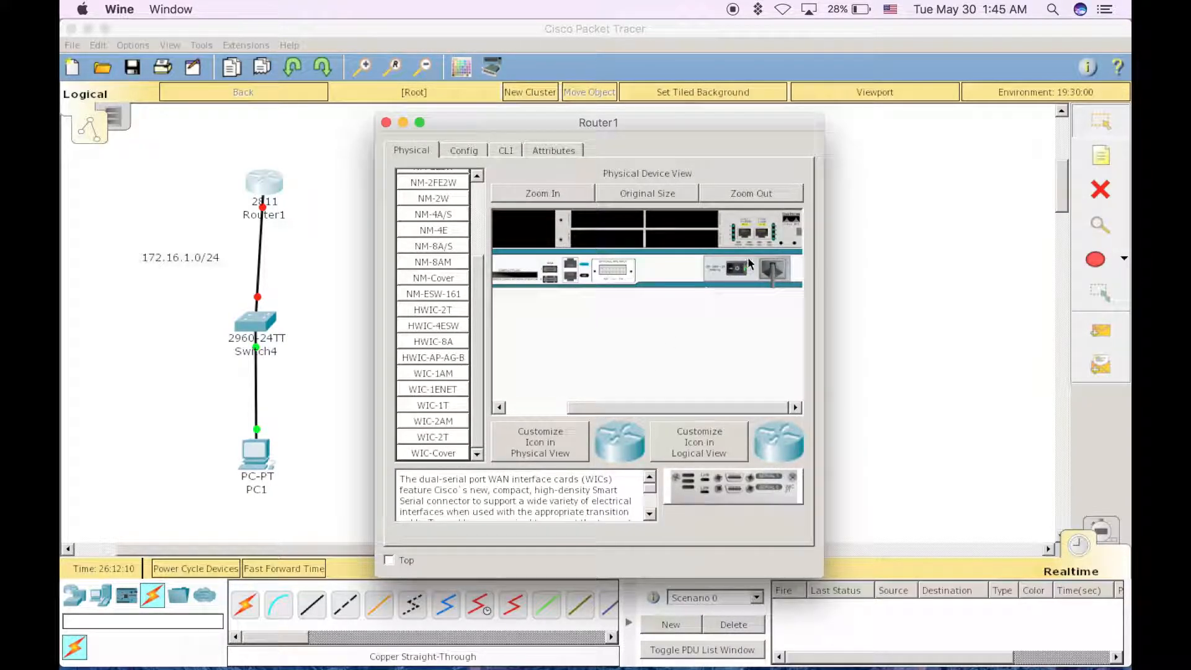
left_click_drag(718, 502, 699, 278)
left_click_drag(710, 493, 690, 249)
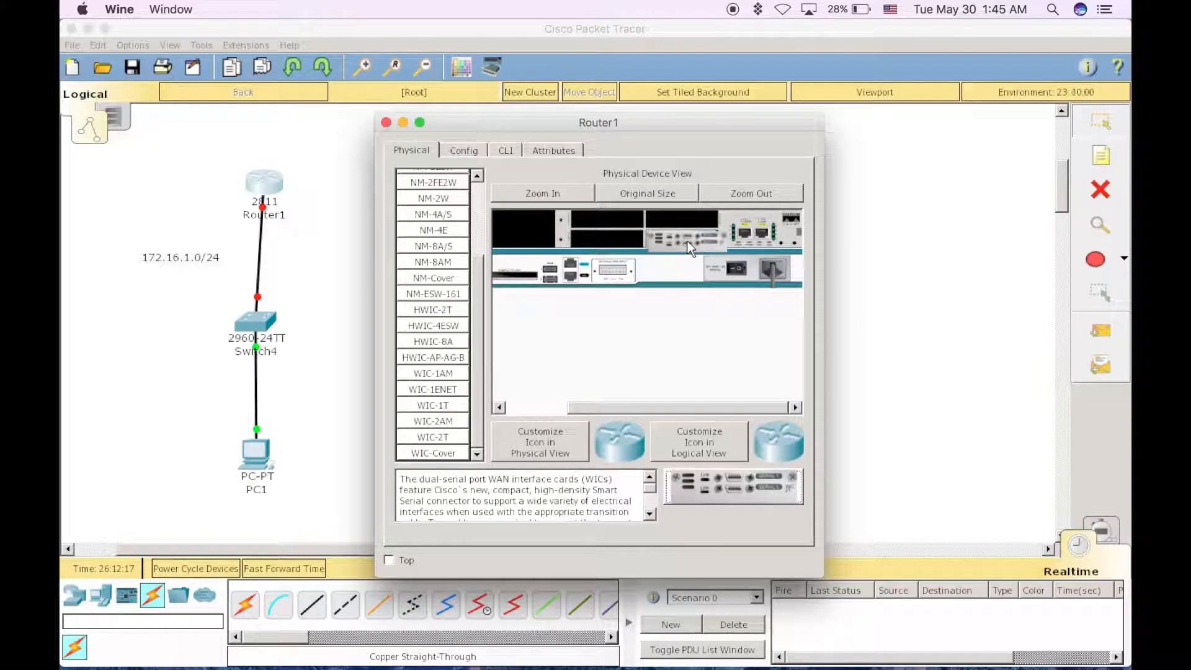
left_click(738, 272)
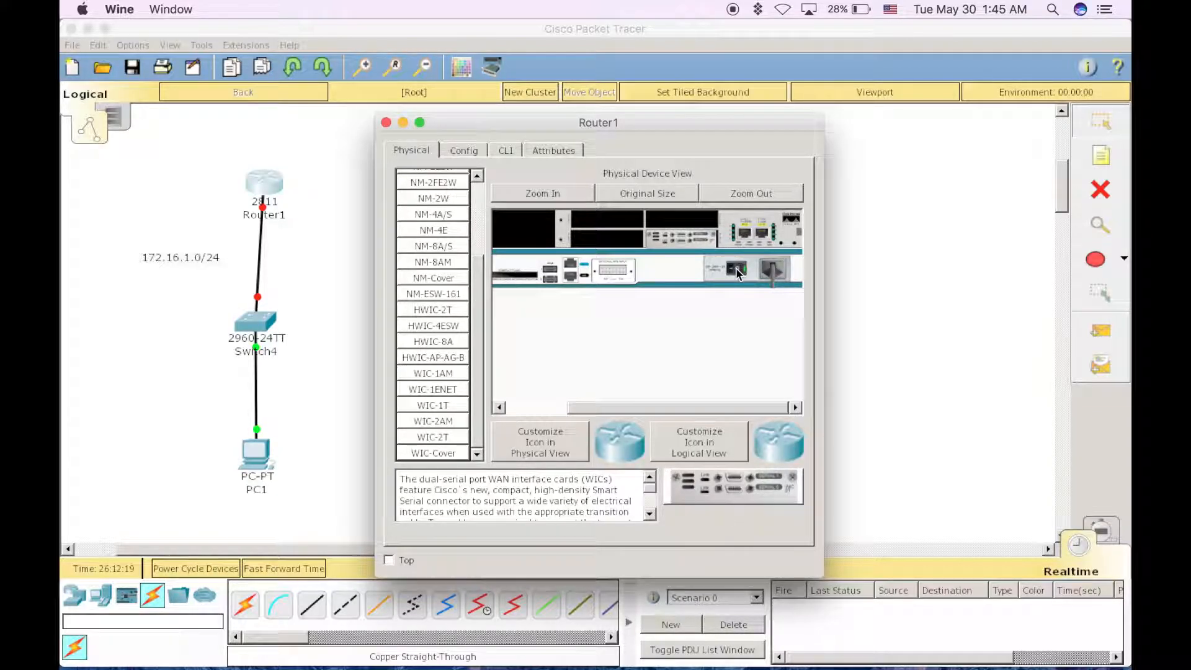
left_click(386, 122)
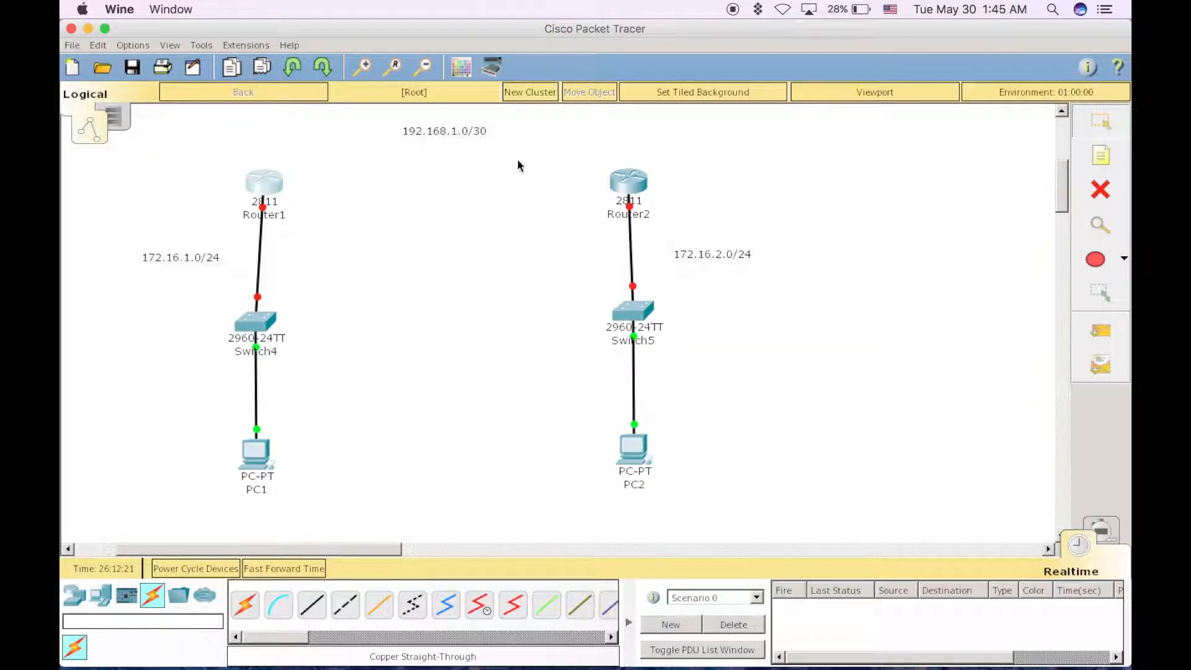
With Router2 powered off, install a WIC-2T module in the lower slot beside its Ethernet ports and power it back on
left_click(634, 189)
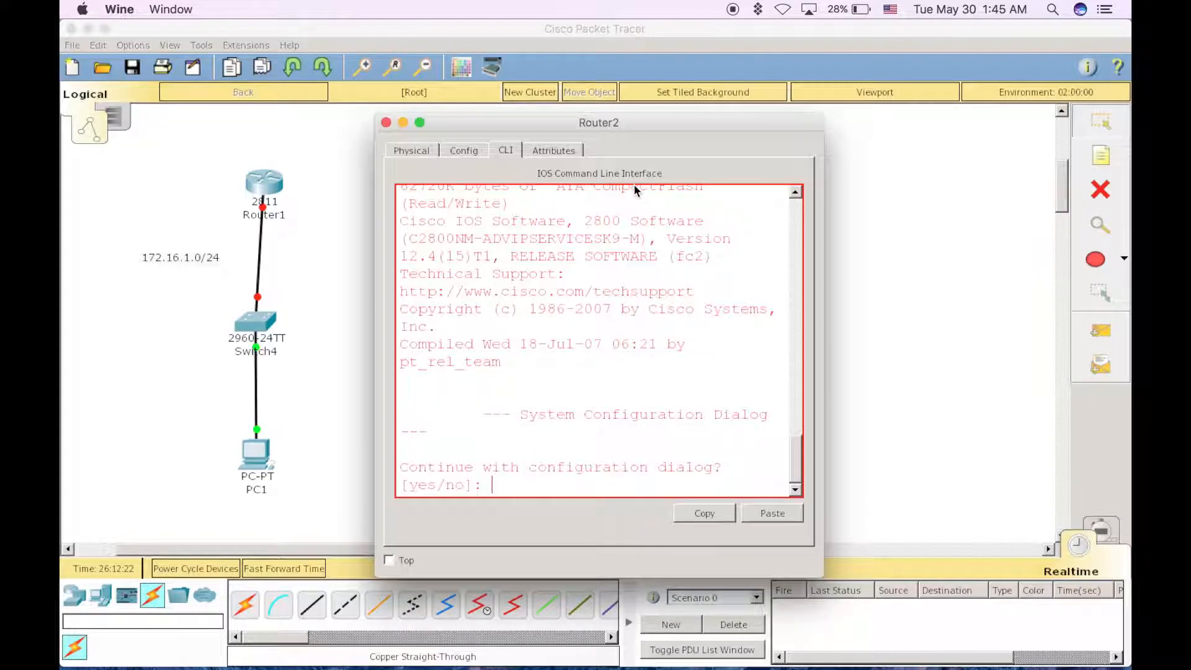
left_click(411, 150)
scroll(426, 270, "down", 5)
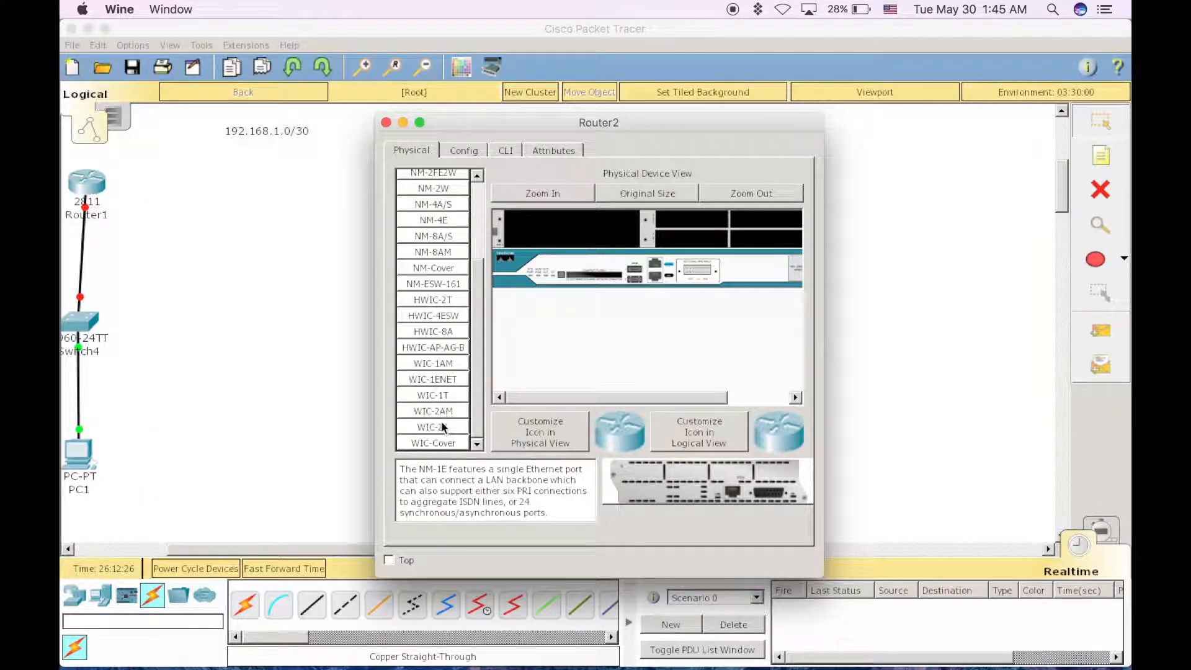
left_click(444, 426)
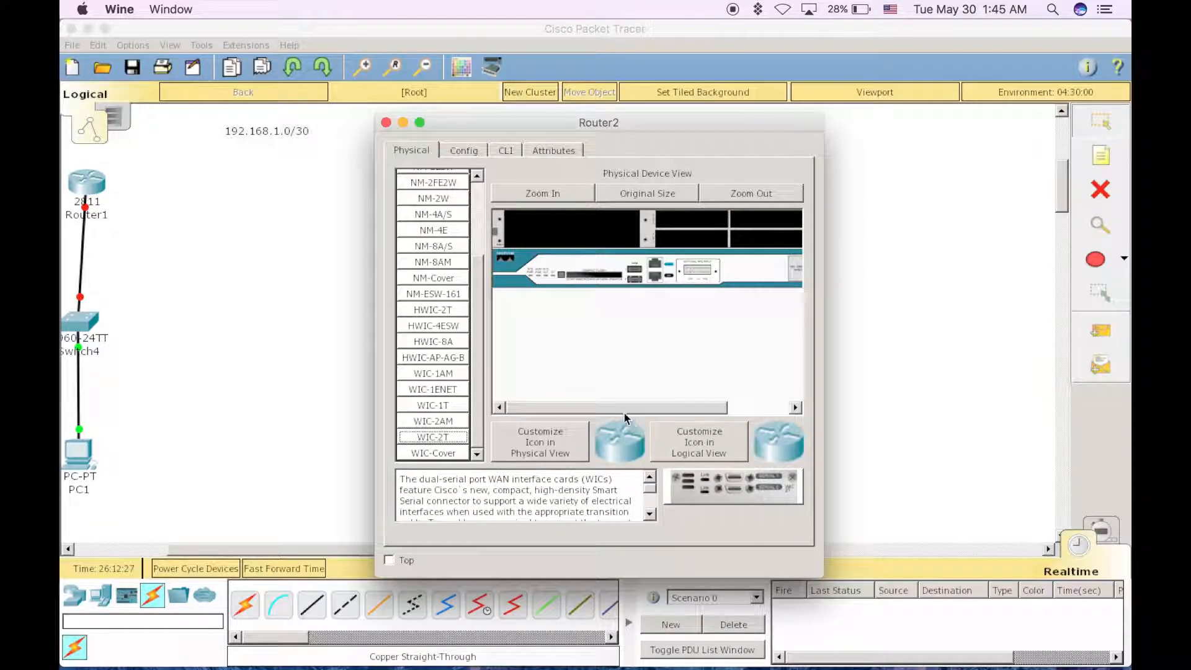
scroll(676, 396, "right", 5)
left_click(739, 270)
left_click_drag(707, 490, 687, 244)
left_click(738, 269)
left_click(386, 122)
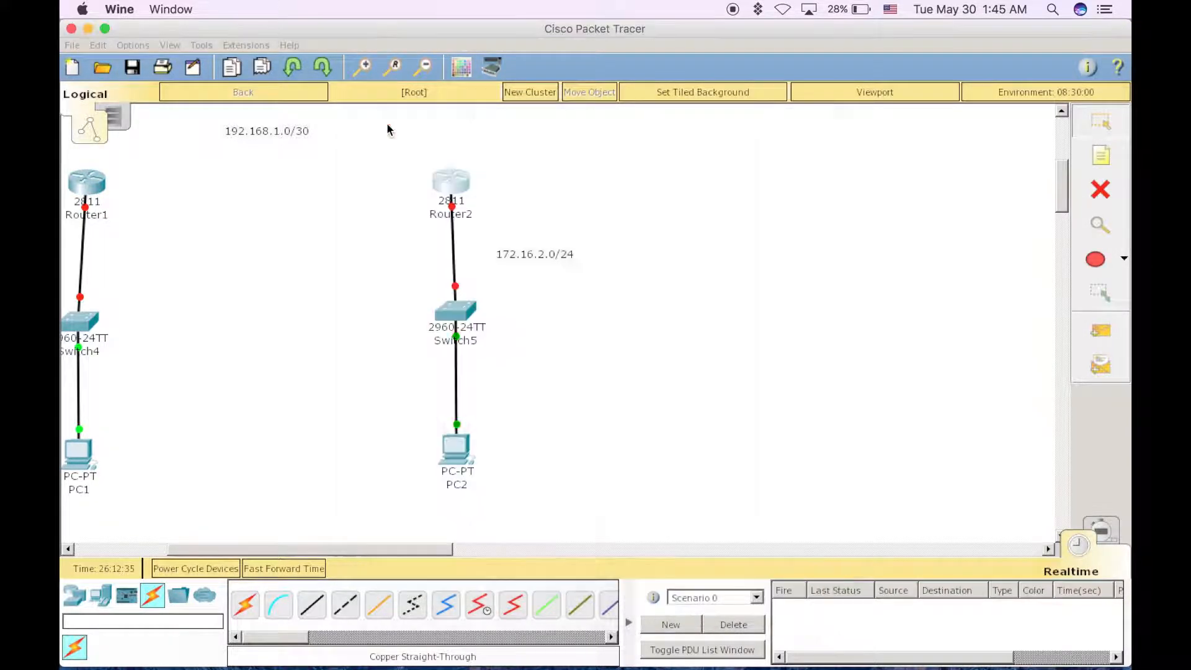
Connect Router1's Serial0/0/0 to Router2's Serial0/0/0 with a Serial DCE cable
left_click_drag(358, 552, 279, 550)
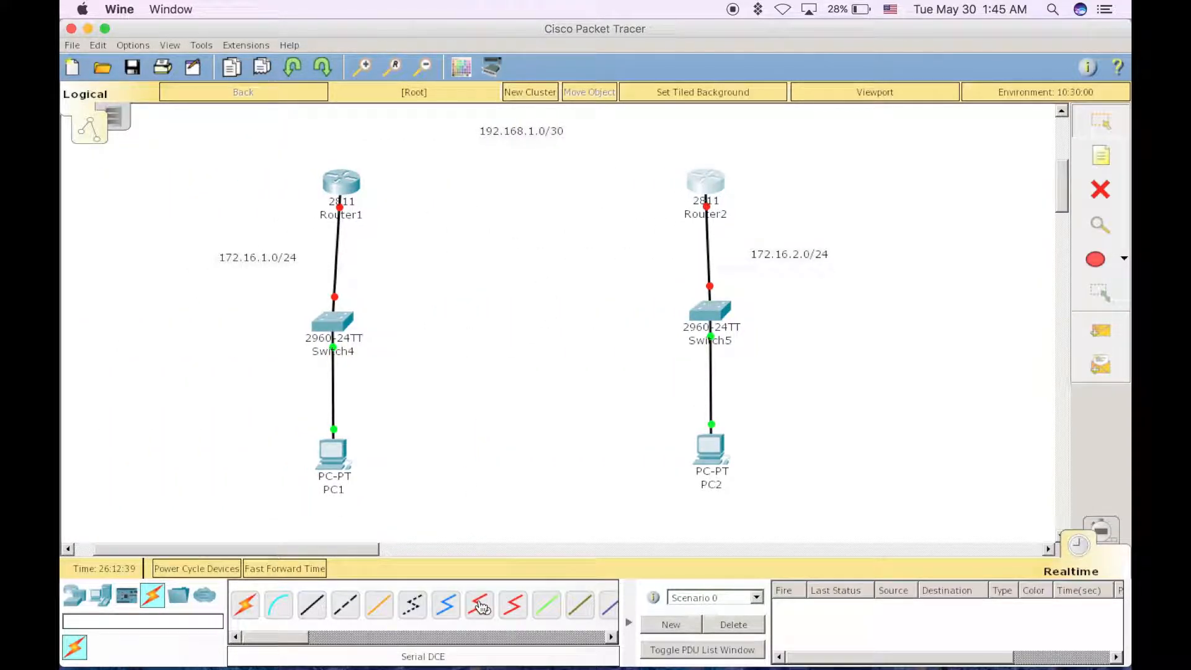
left_click(480, 605)
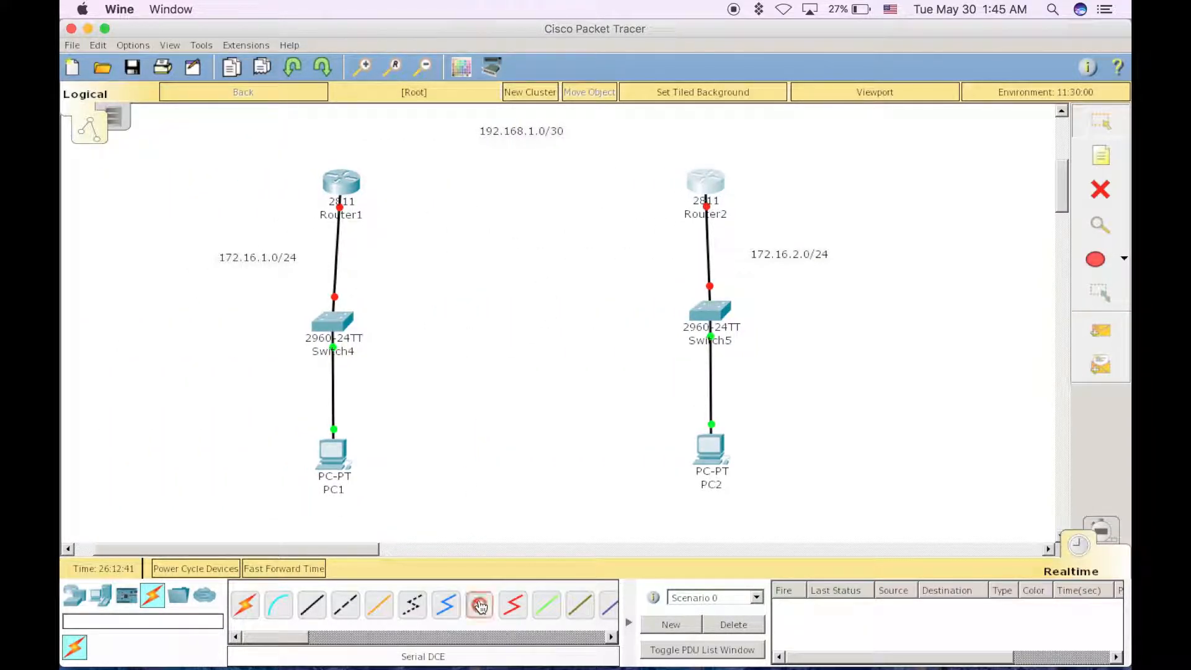
left_click(346, 181)
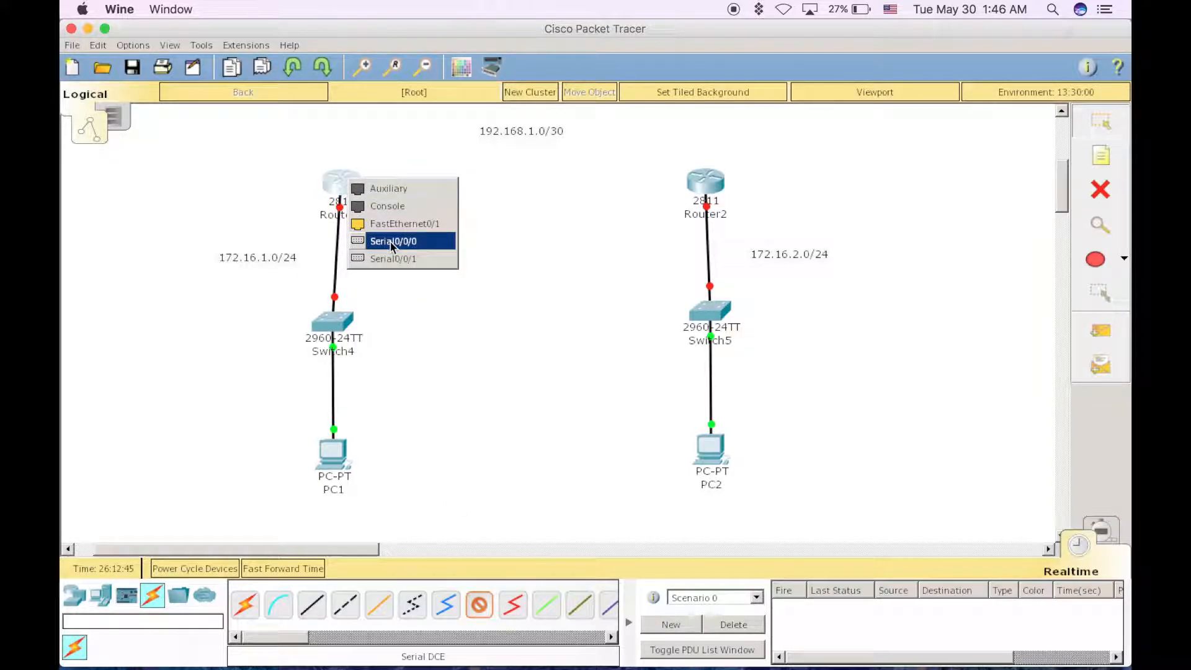
left_click(417, 248)
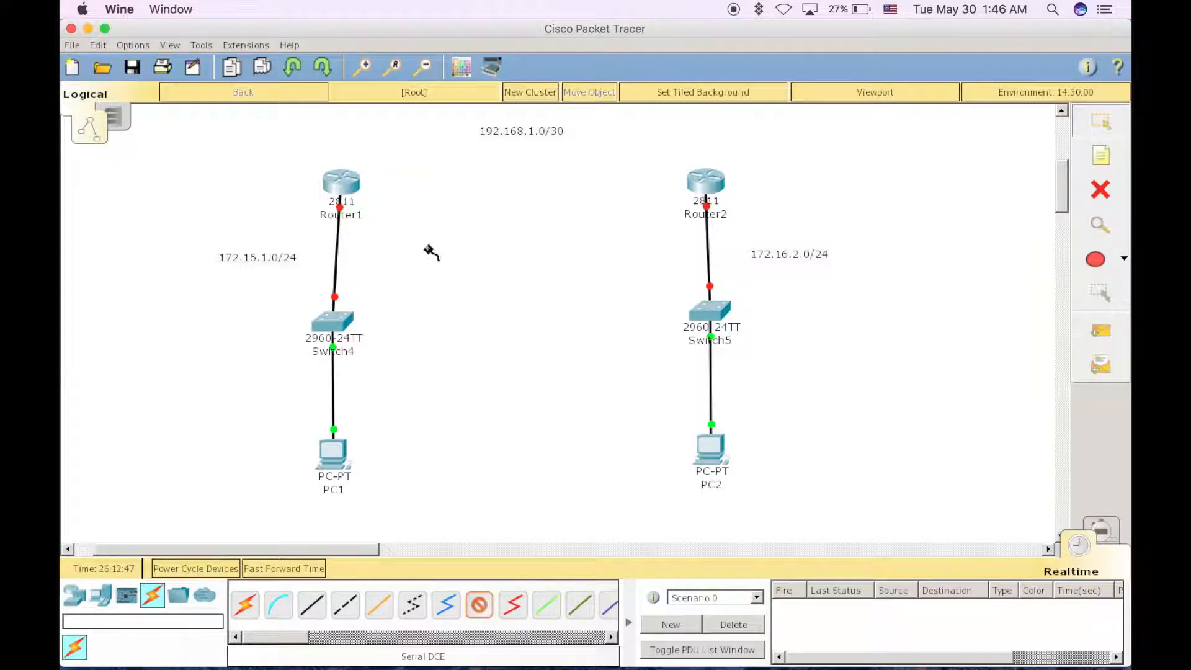
left_click(704, 186)
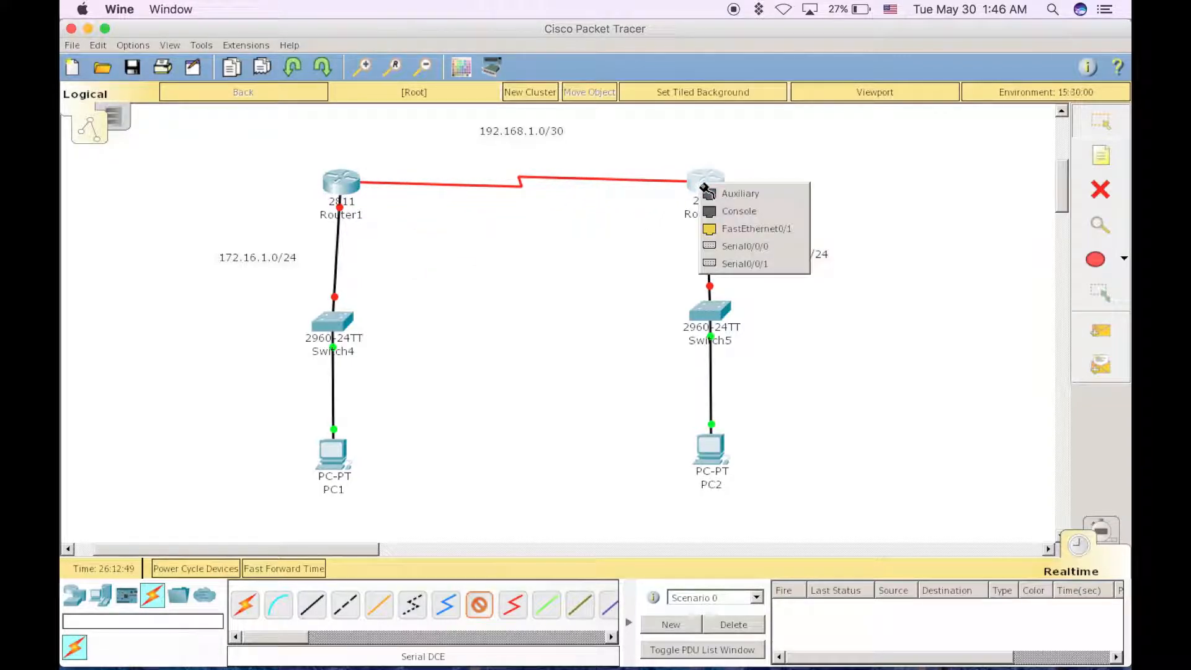
left_click(730, 251)
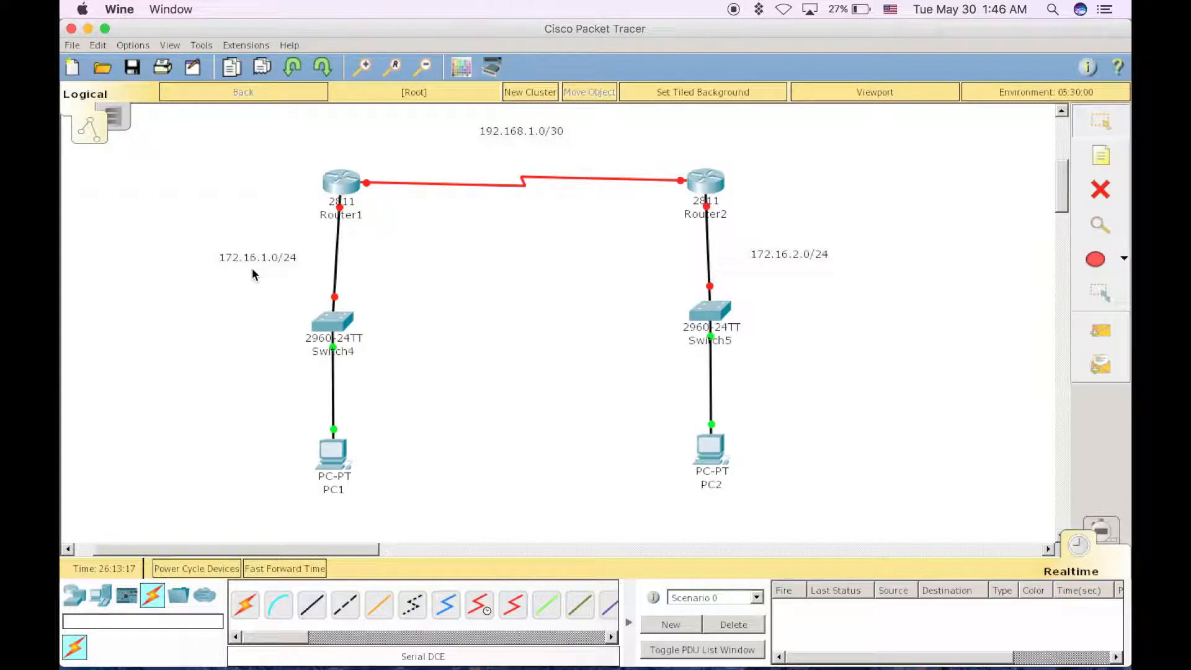
Open Router1's command line, answer no to the initial configuration dialog and get to the router prompt
left_click(346, 196)
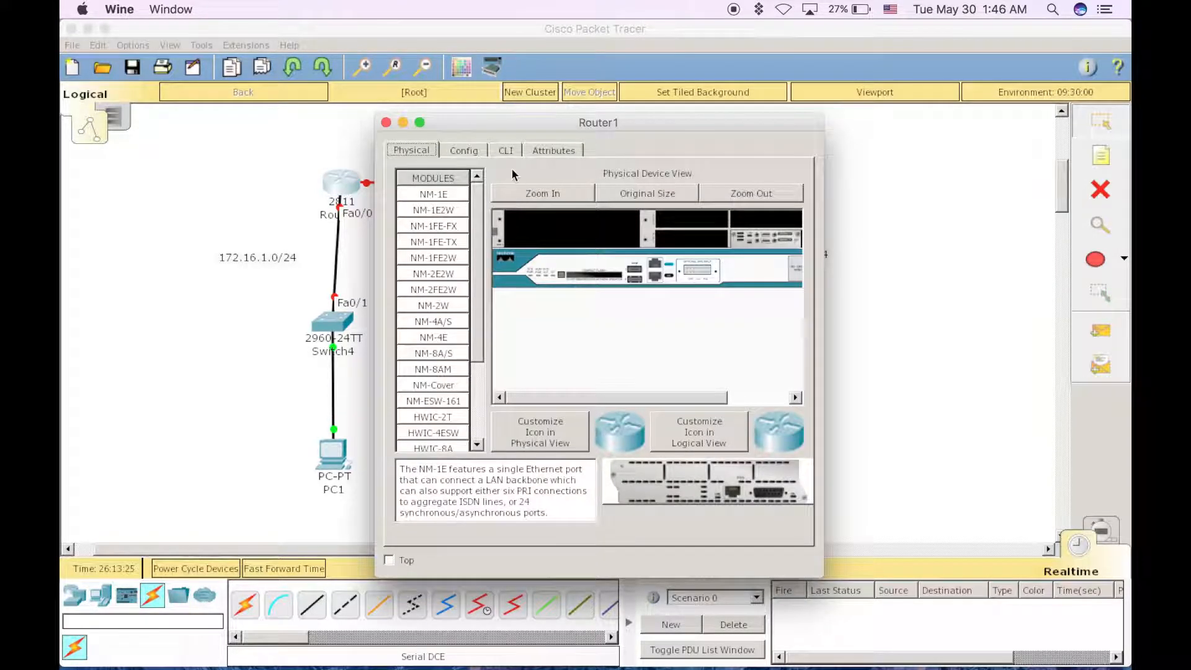
left_click(506, 151)
type("no")
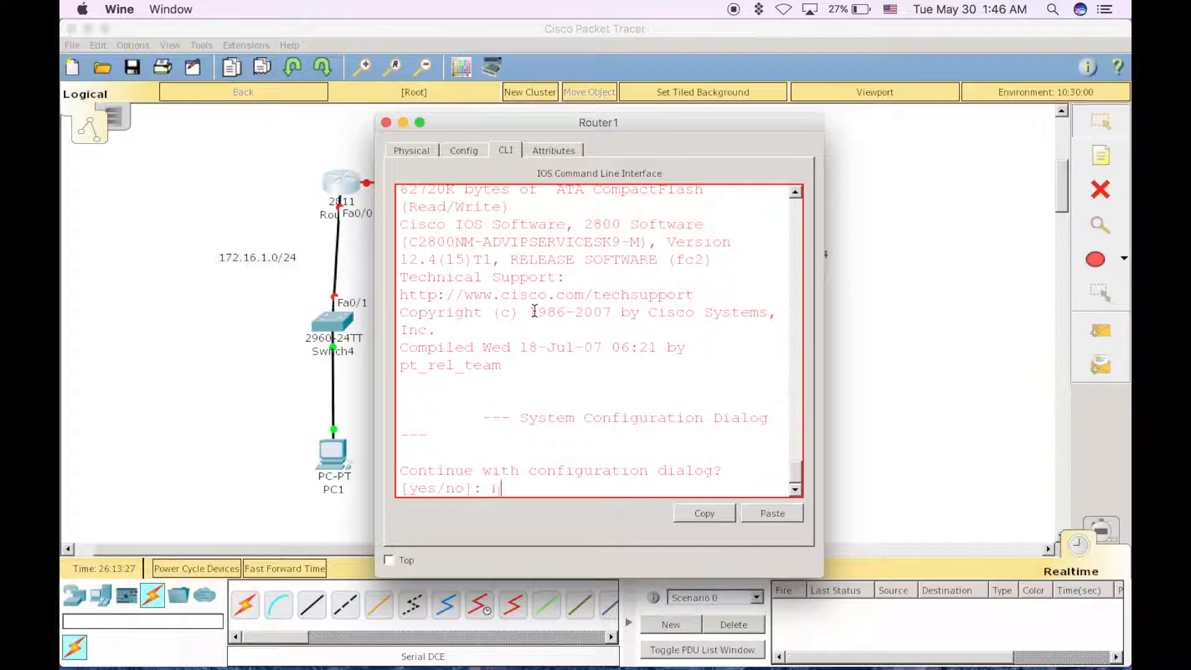
key("Return")
On Router1, enter privileged mode, then global configuration mode, and select interface f0/0
key("Return")
type("en")
key("Return")
type("conf ")
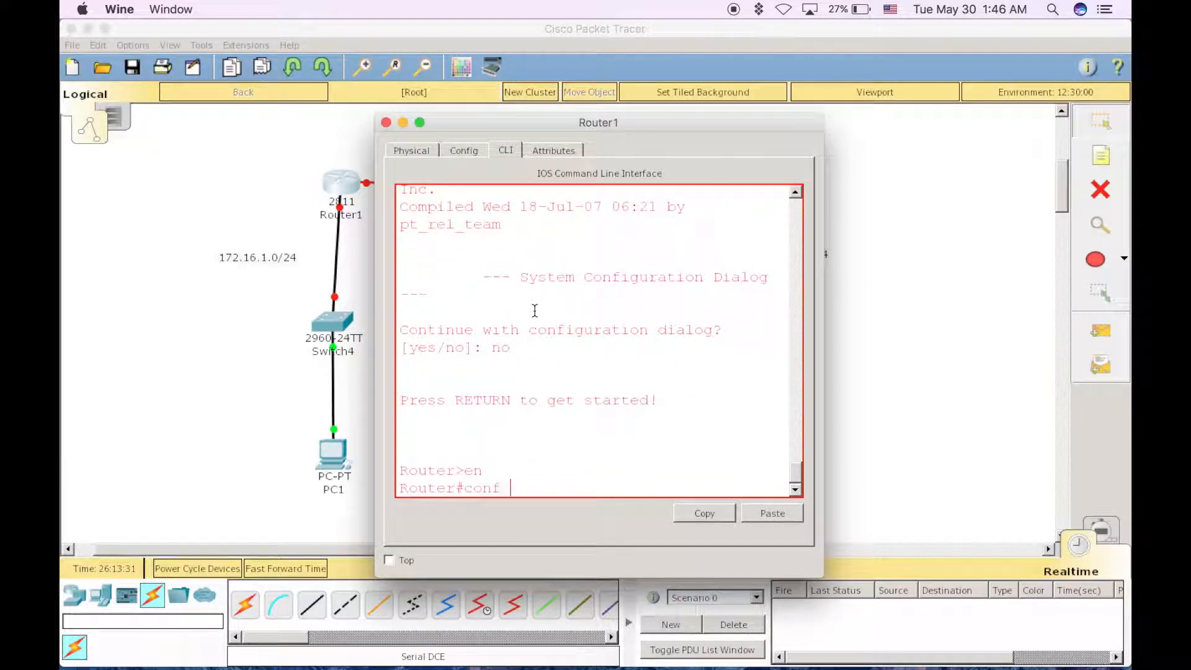
type("t")
key("Return")
type("int ")
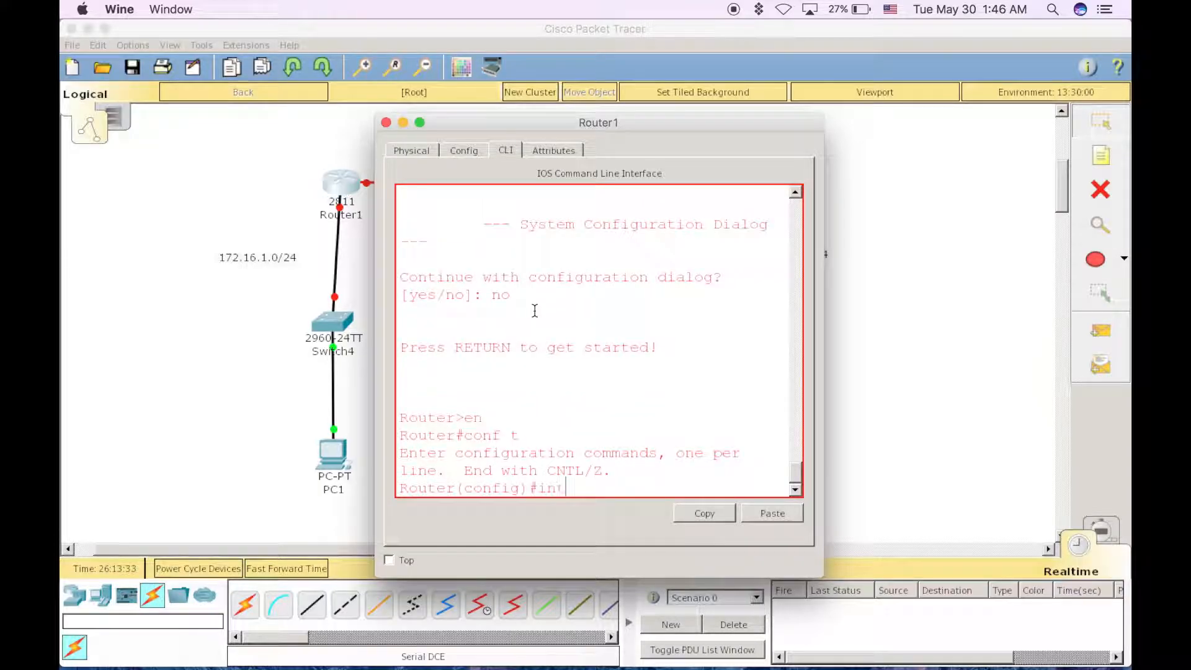
type("f0")
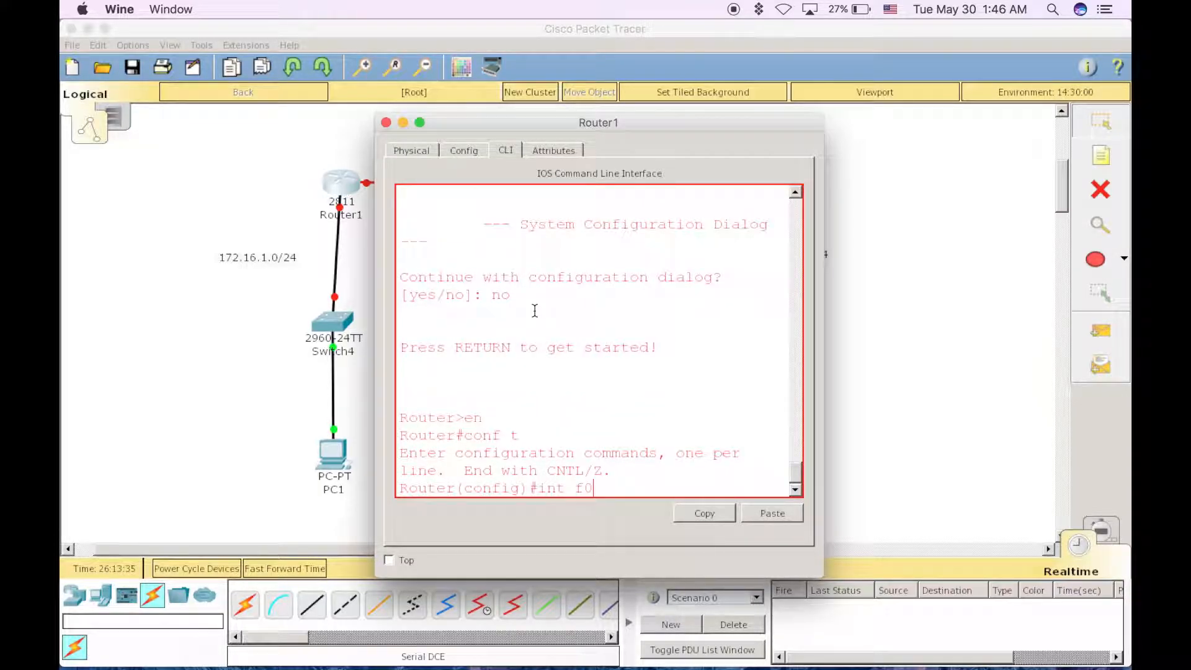
type("/0")
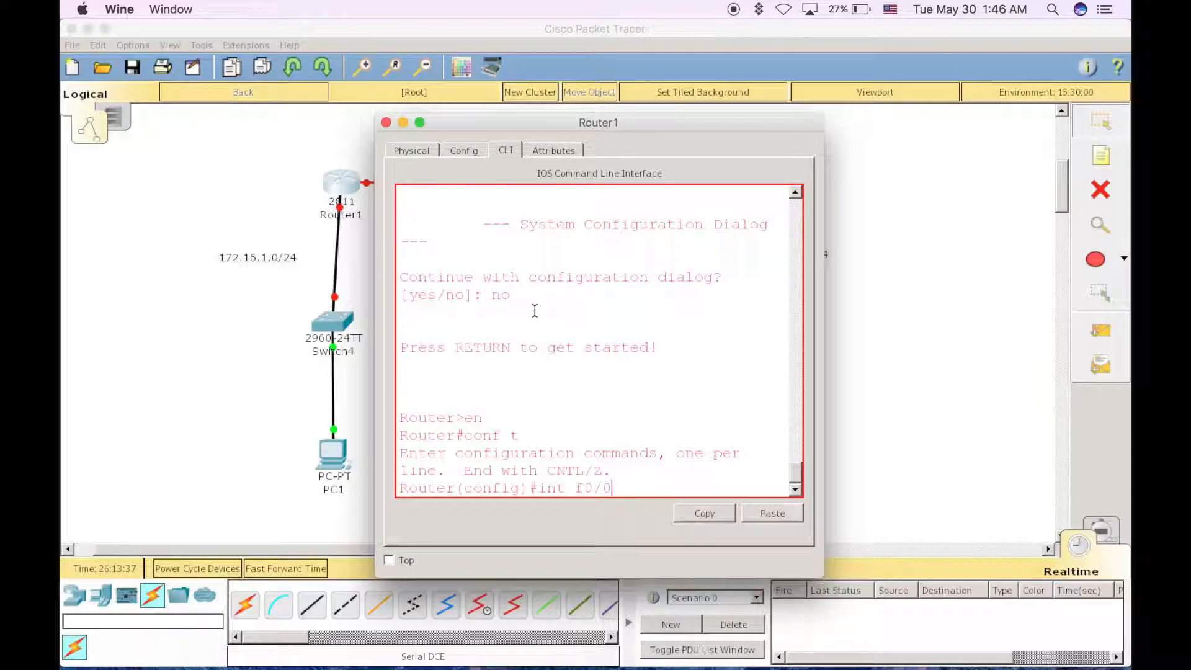
key("Return")
Assign IP address 172.16.1.1 with mask 255.255.255.0 to Router1's FastEthernet0/0 interface
type("ip ad")
key("Tab")
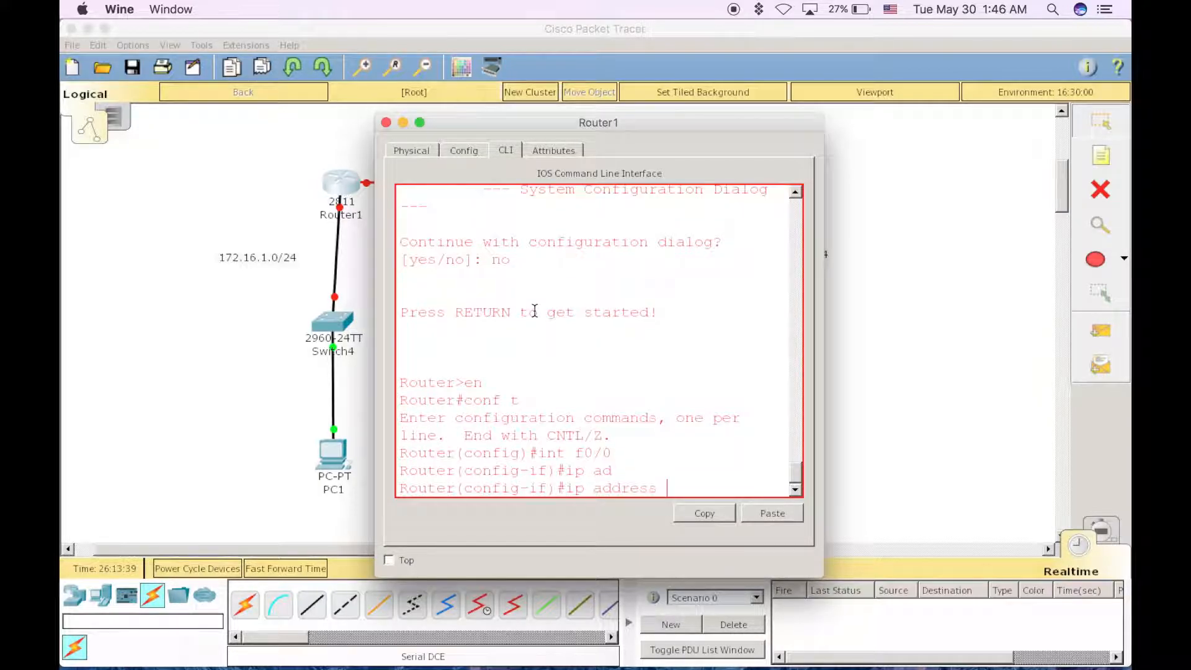
type("172.1")
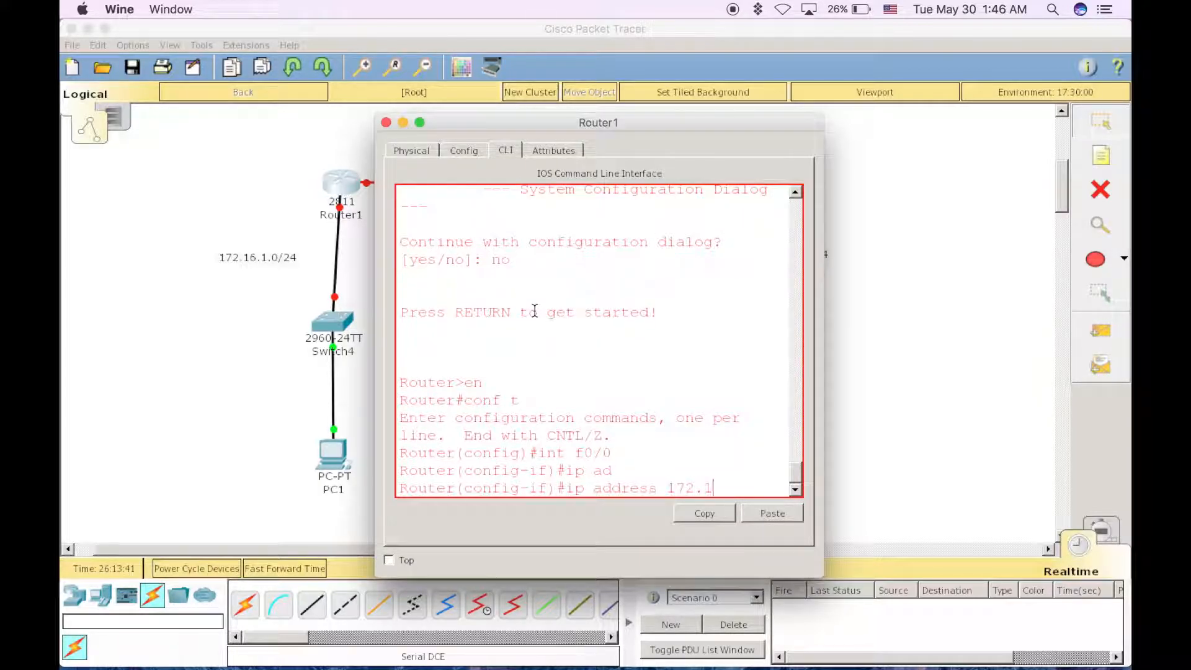
type("6.1.1")
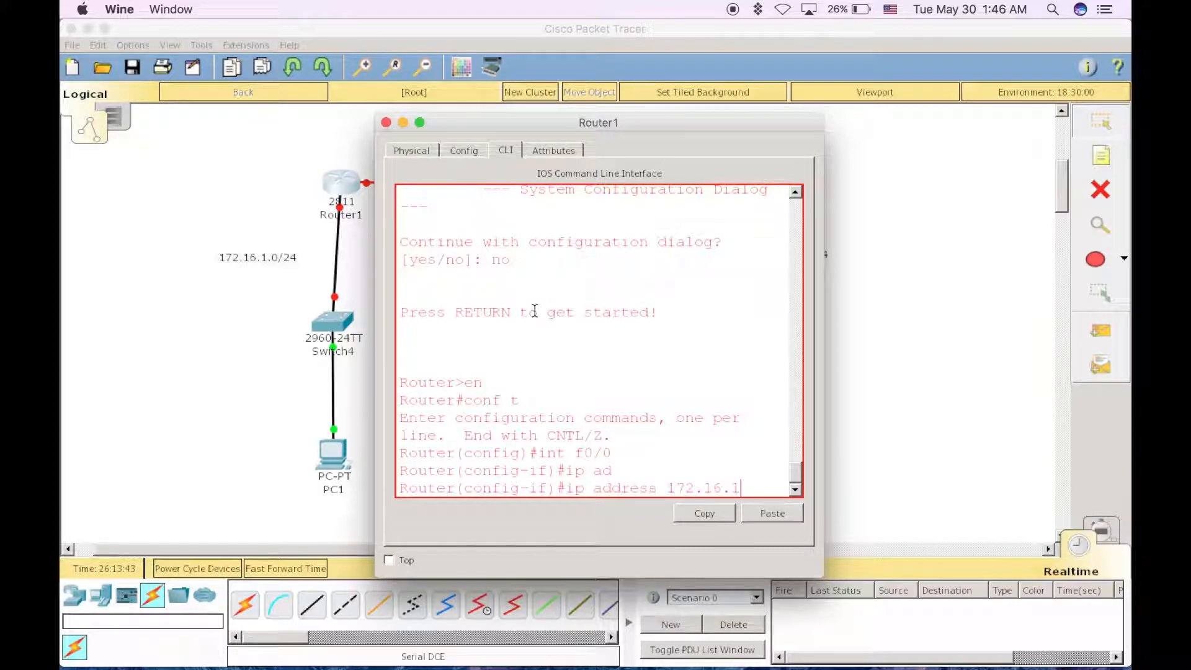
type(" 2")
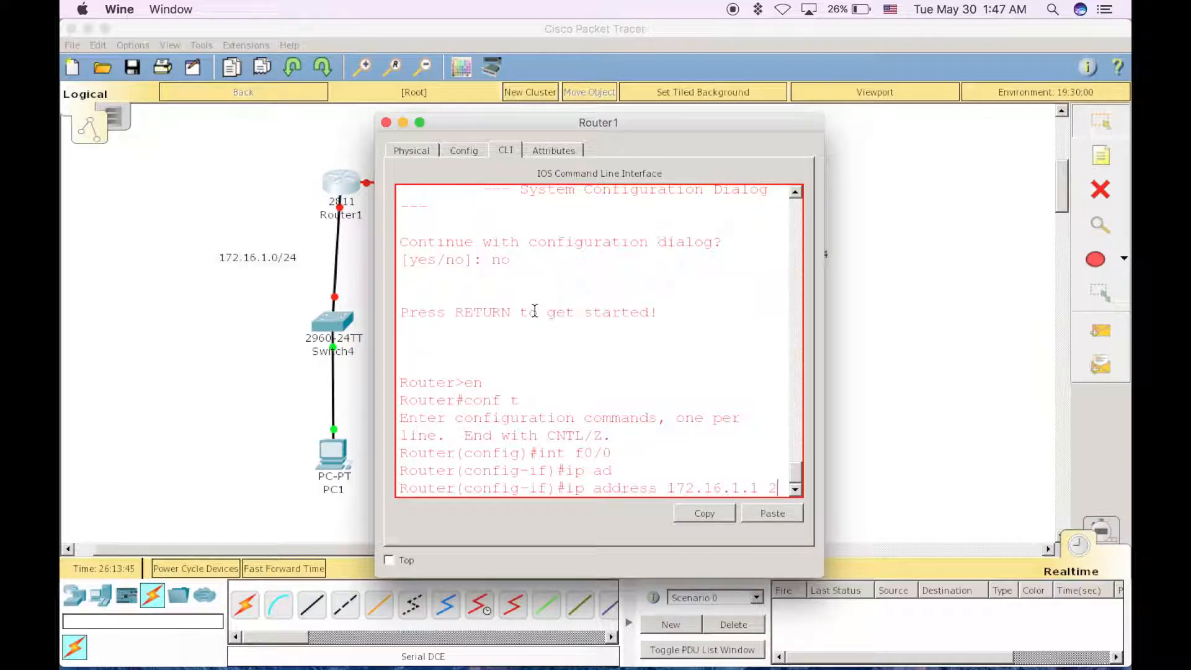
type("55")
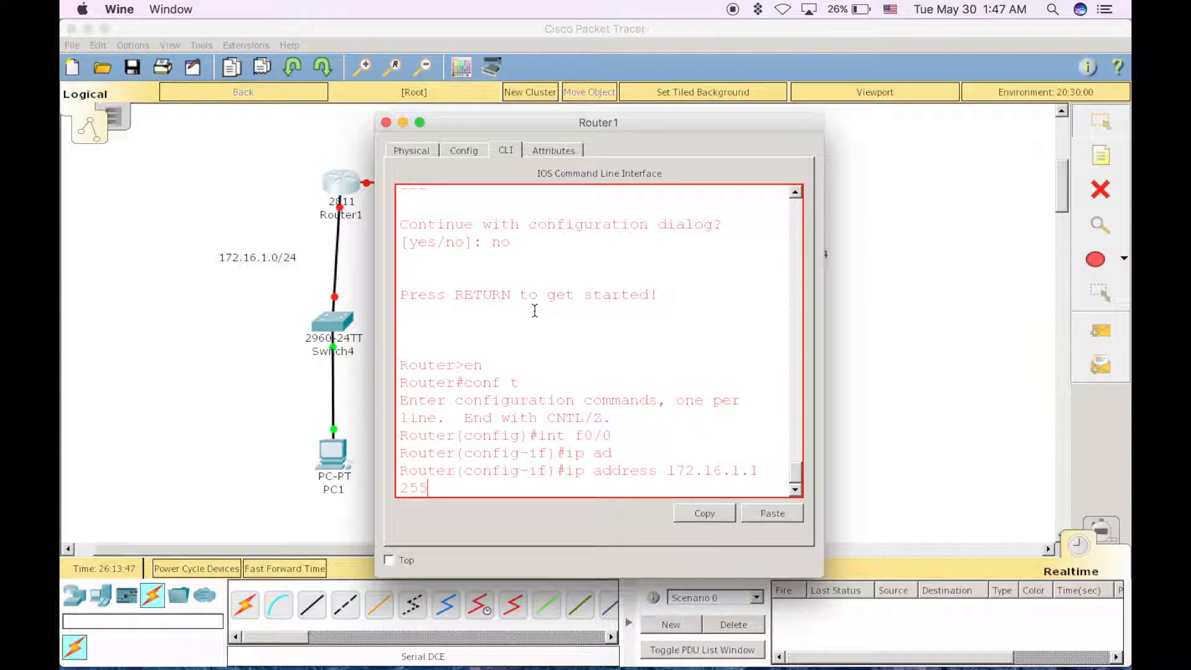
type(".255.255.0")
key("Return")
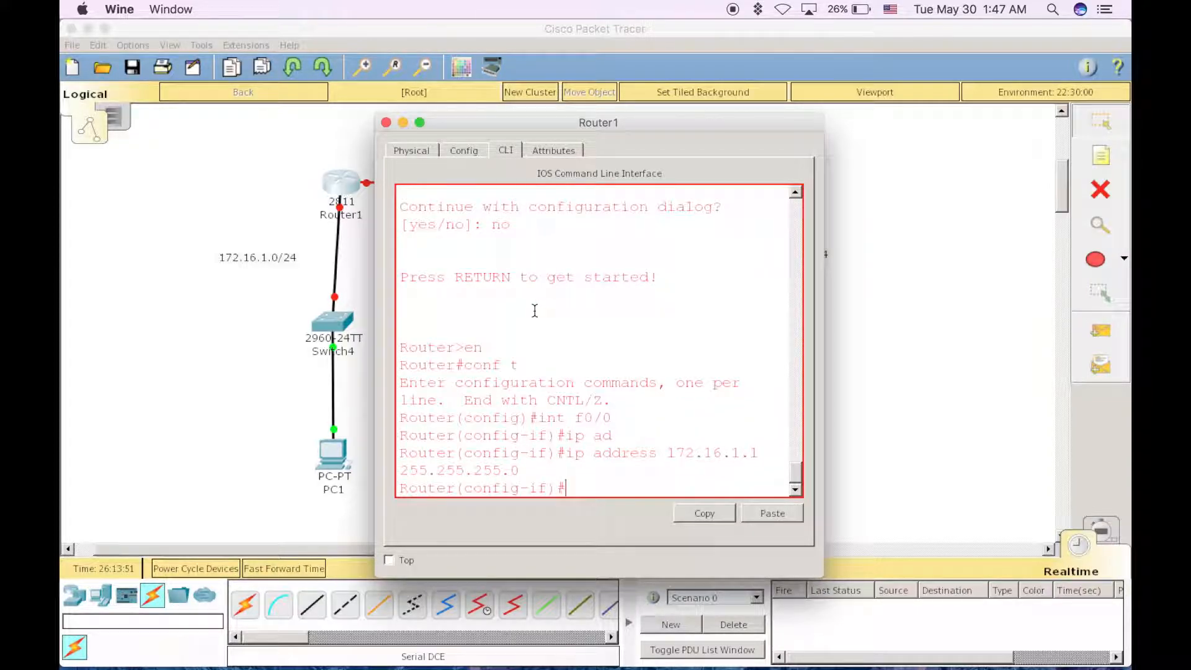
Enable Router1's FastEthernet0/0 interface with no shut and close the router's window
type("no shu")
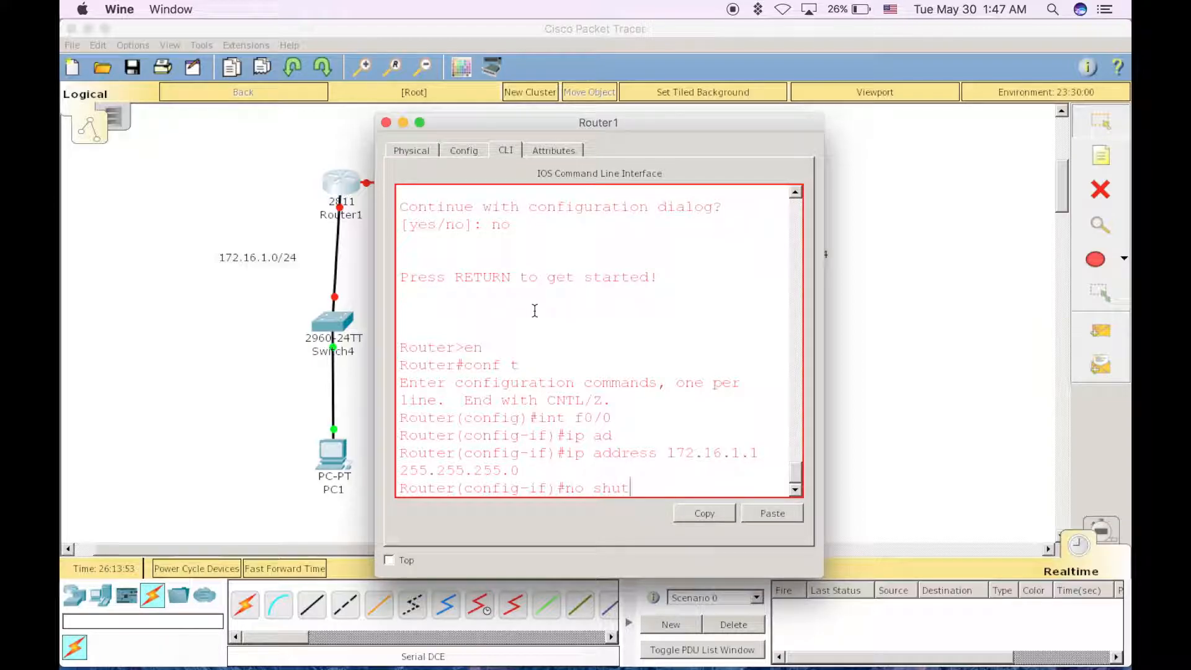
type("t")
key("Return")
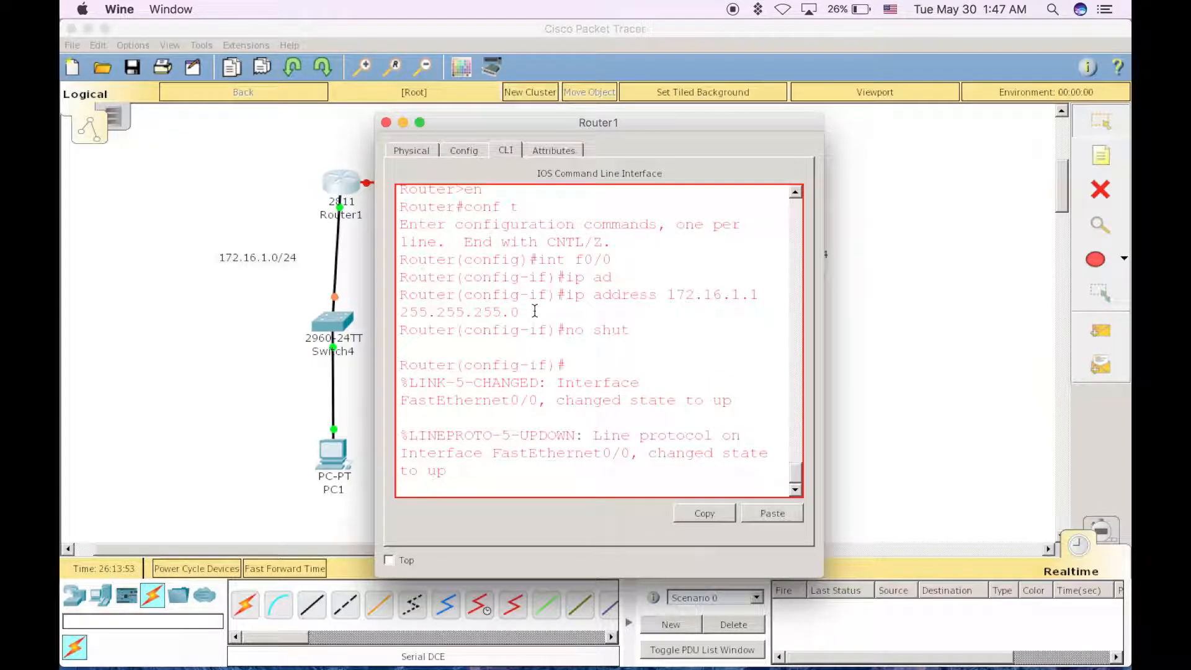
left_click(386, 123)
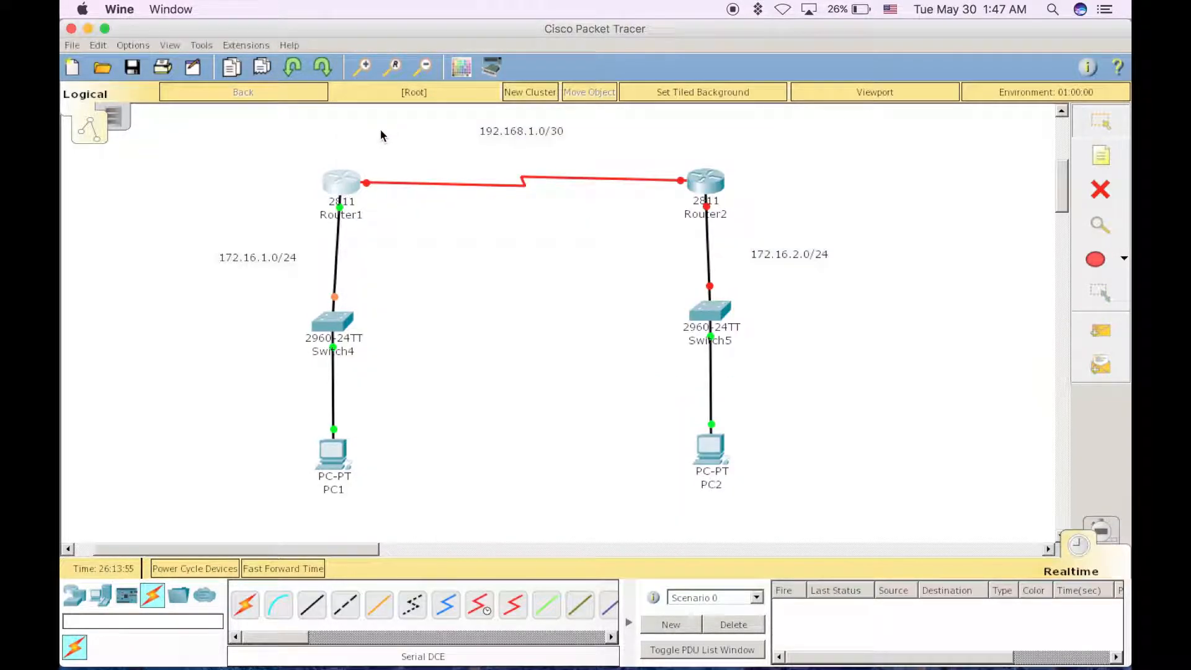
Give PC1 the static IP address 172.16.1.2, subnet mask 255.255.255.0 and default gateway 172.16.1.1, and close its window
left_click(331, 458)
left_click(391, 152)
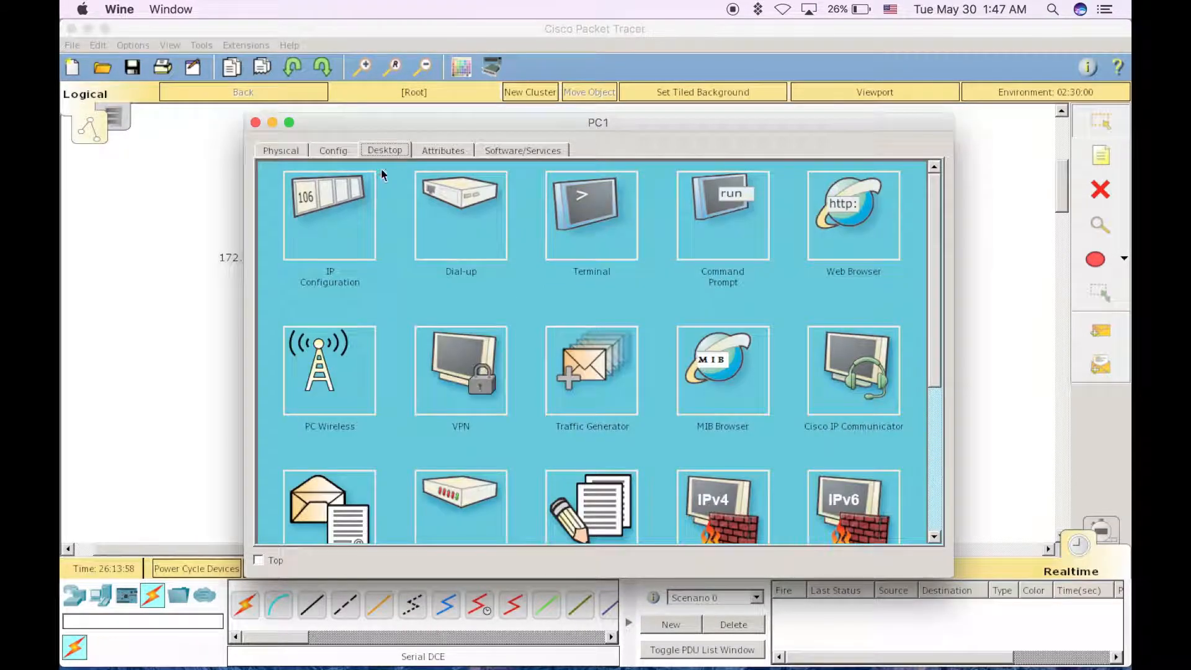
left_click(338, 229)
left_click(537, 253)
type("172.16.1.2")
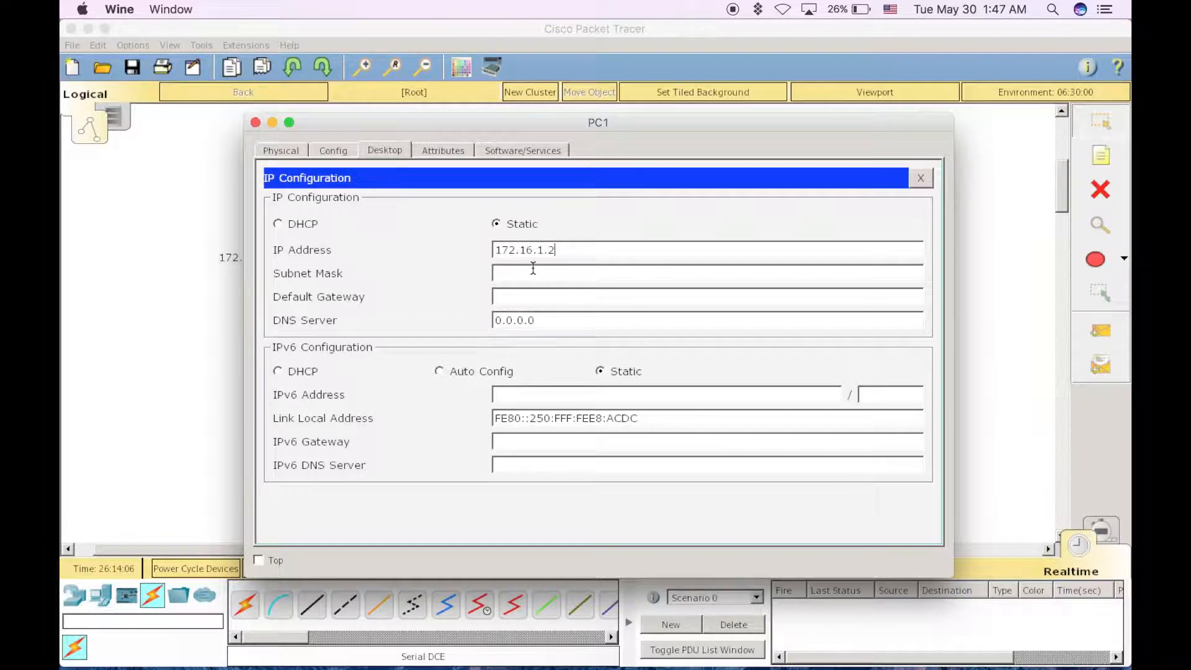
left_click(532, 269)
key("BackSpace")
type("172.16.1.1")
left_click(255, 122)
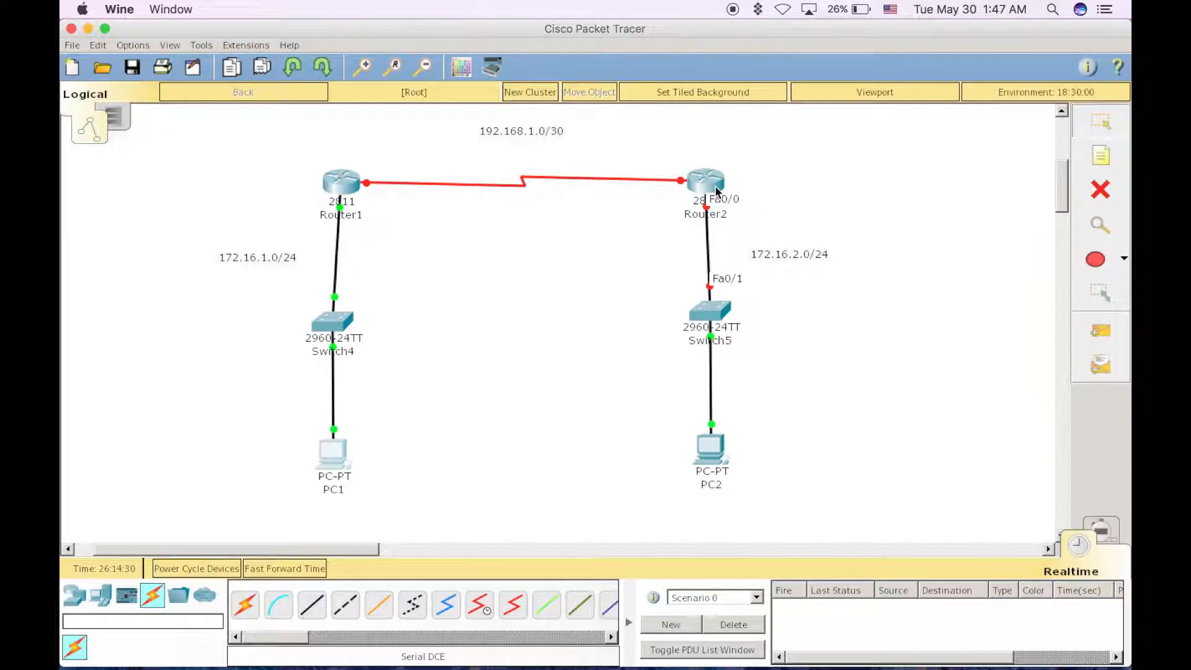
Open Router2's command line, answer no to the initial configuration dialog and get to the router prompt
left_click(716, 191)
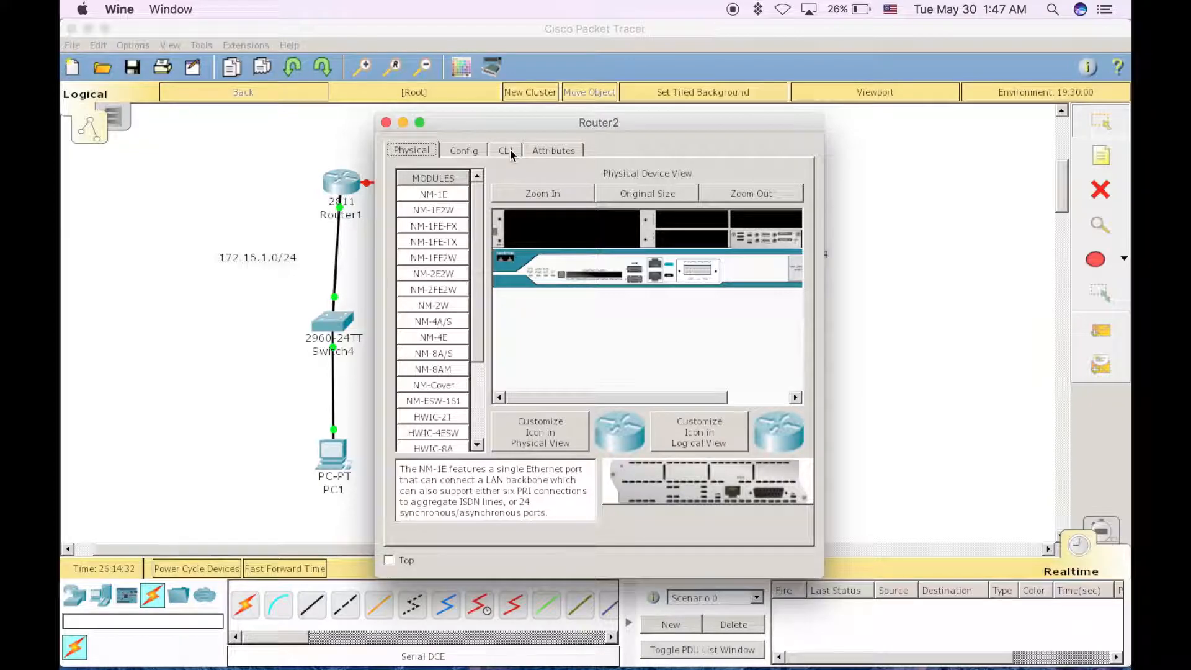
left_click(507, 151)
type("no")
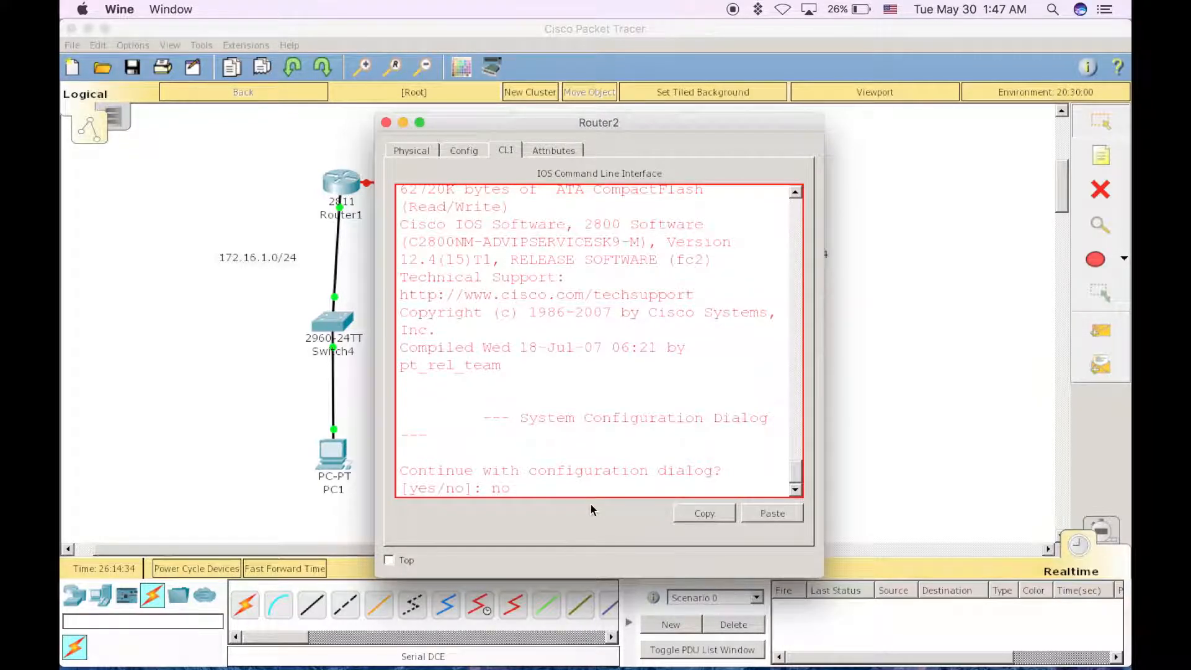
key("Return")
On Router2, enter privileged mode, then global configuration mode, and select interface f0/0
key("Return")
type("en")
key("Return")
type("conf t")
key("Return")
type("int f0.0")
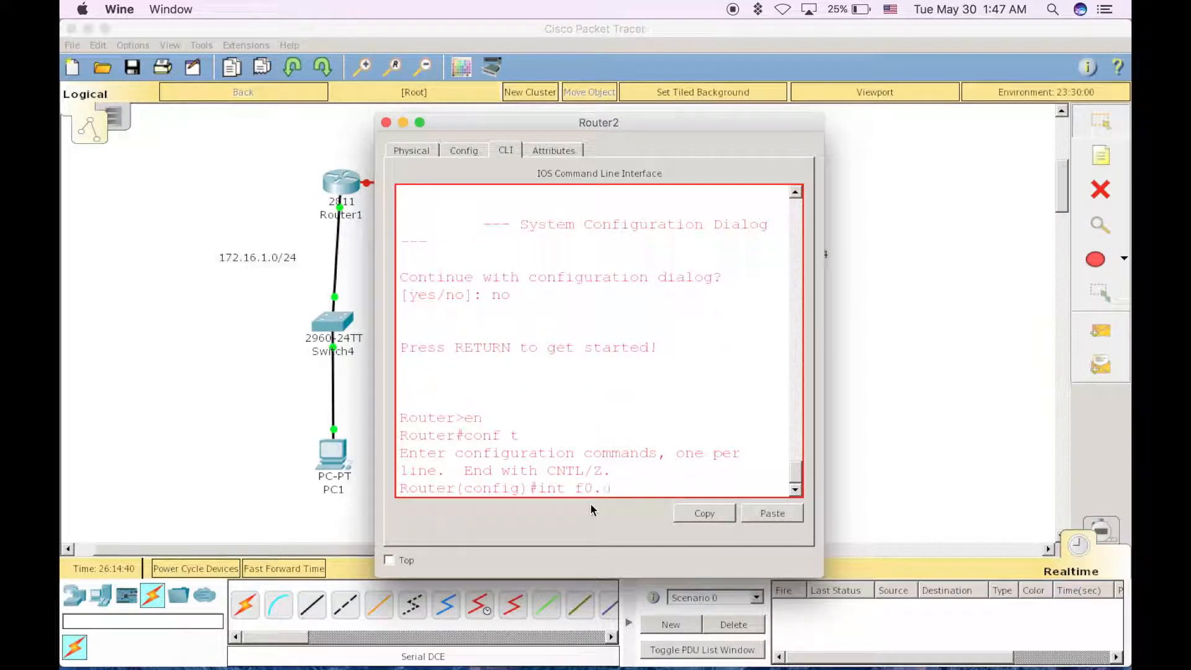
key("BackSpace")
key("Return")
Assign IP address 172.16.2.1 with mask 255.255.255.0 to Router2's FastEthernet0/0 interface
type("ip ad")
key("Tab")
type("172.1")
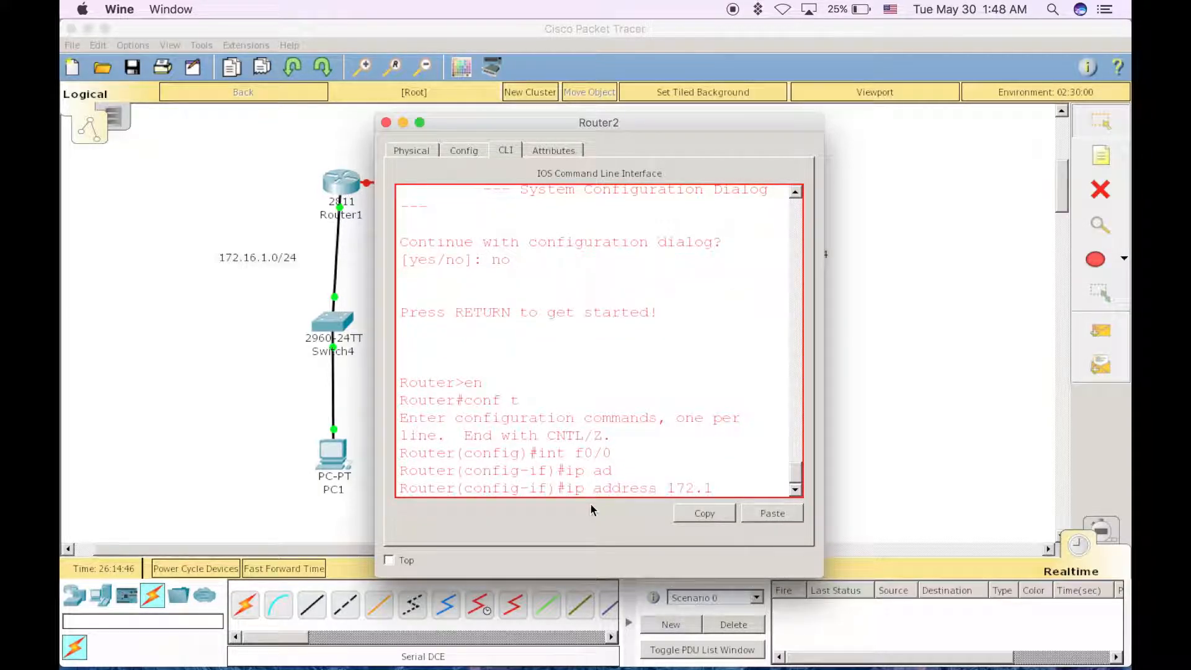
type("6.2.1")
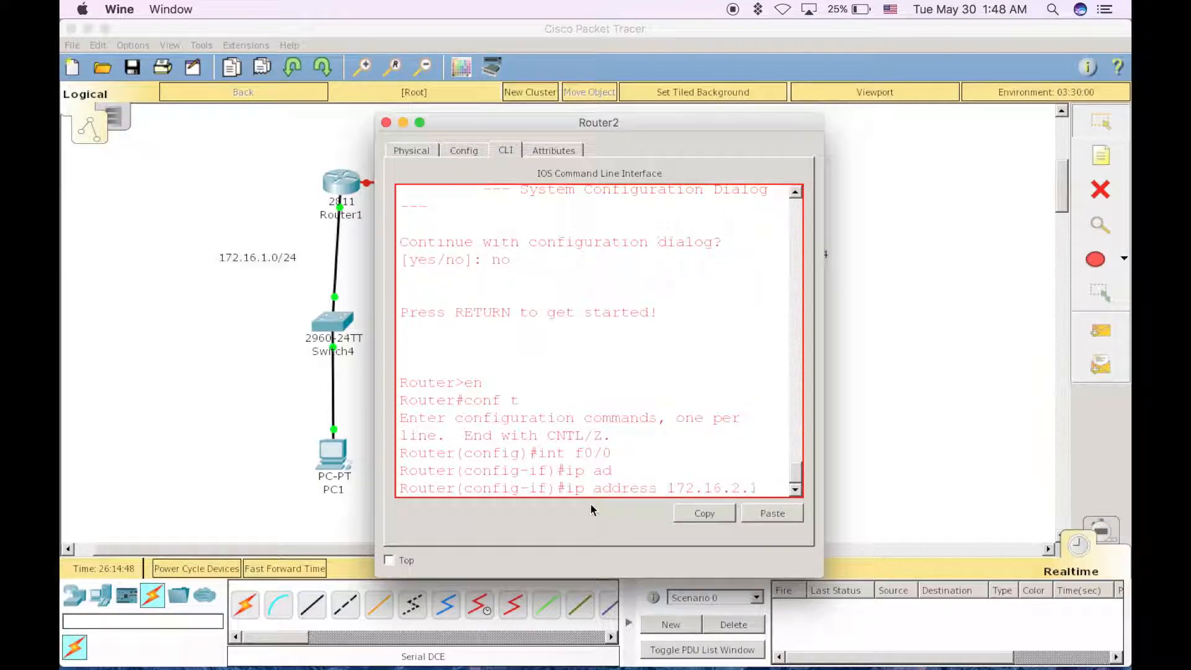
type(" 255.25")
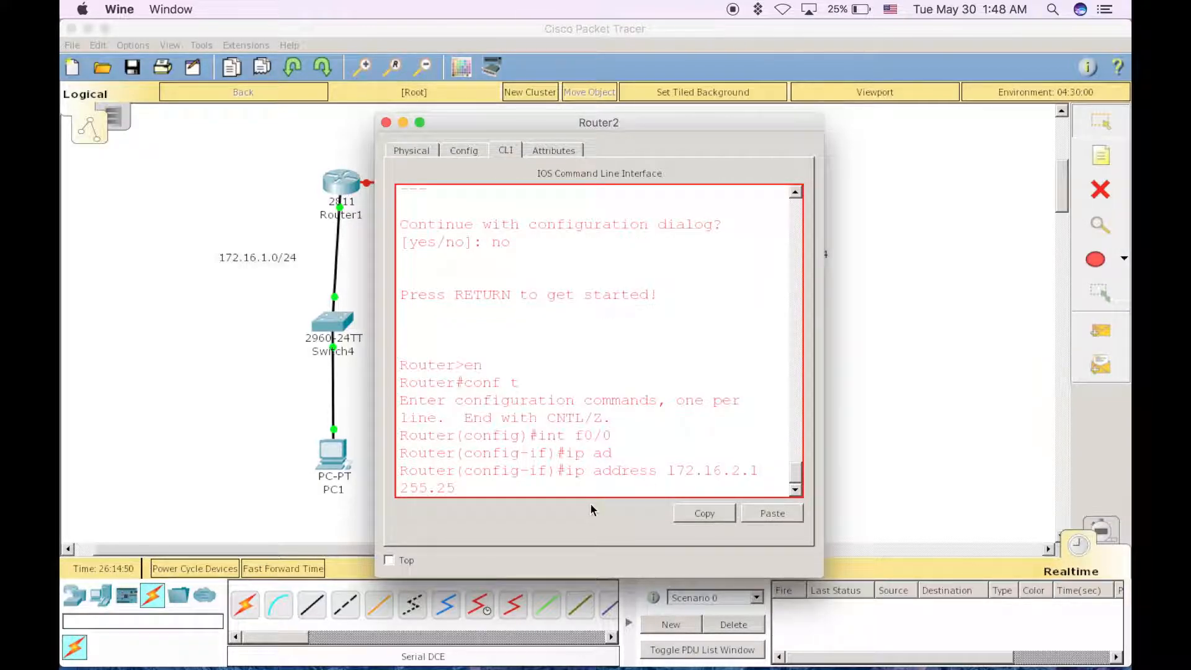
type("5.255.0")
key("Return")
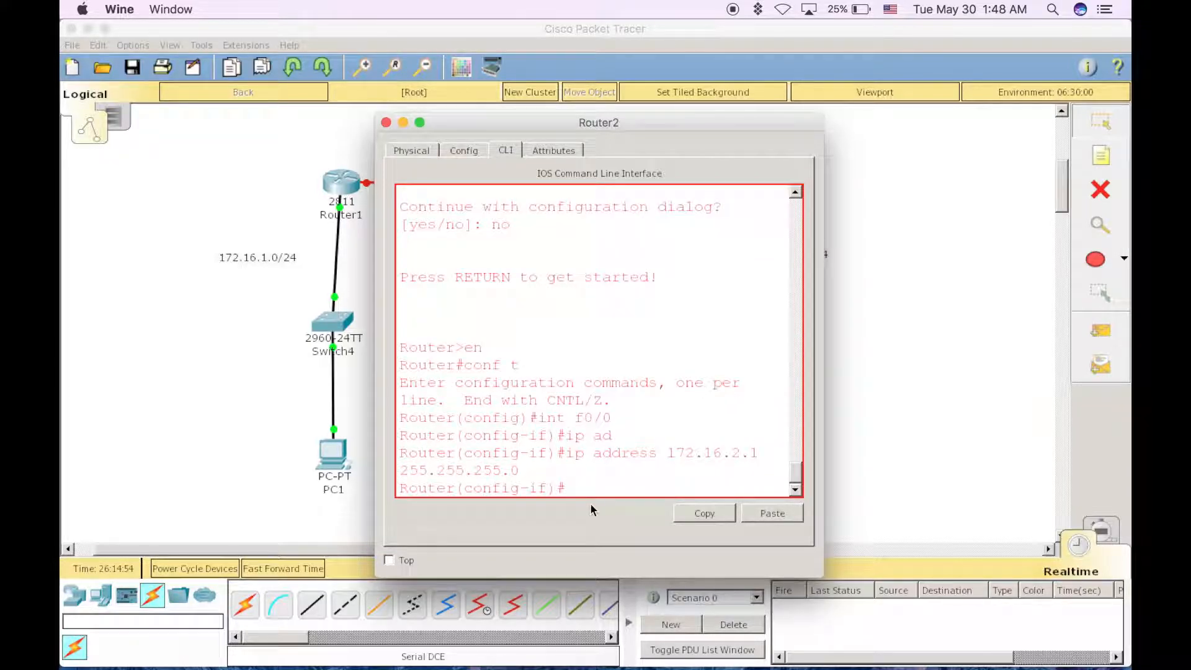
Enable Router2's FastEthernet0/0 interface with no shut and close the router's window
type("no shut")
key("Return")
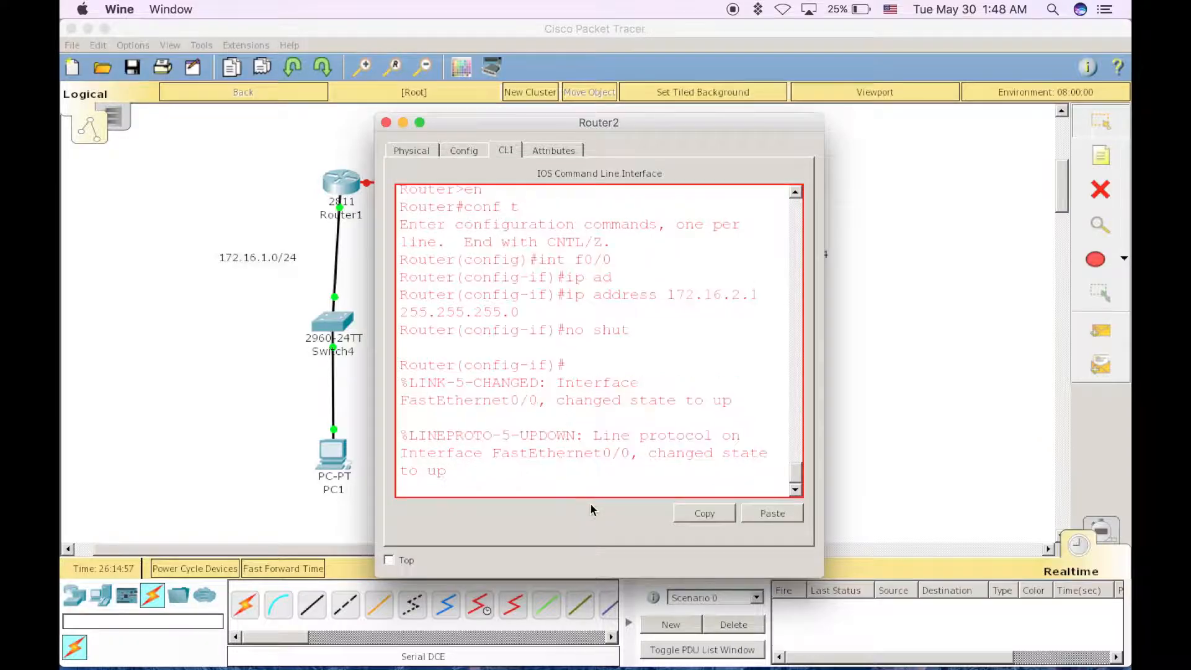
left_click(386, 122)
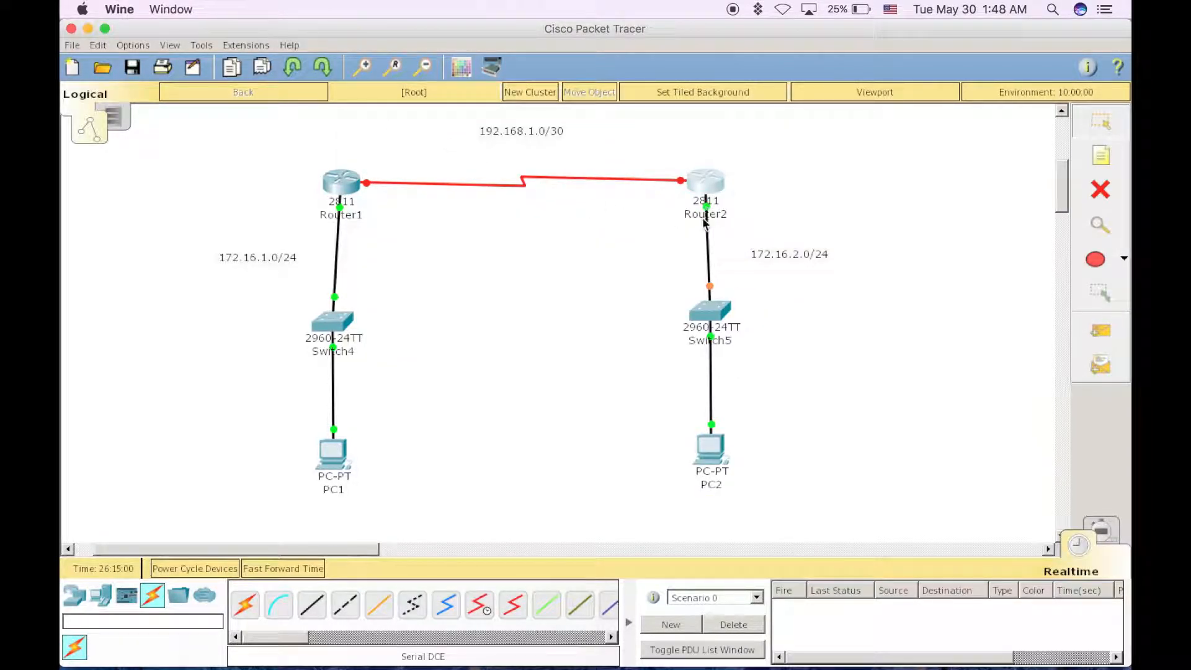
Open PC2's IP configuration and set its static IP address to 172.16.2.2
left_click(712, 445)
left_click(389, 151)
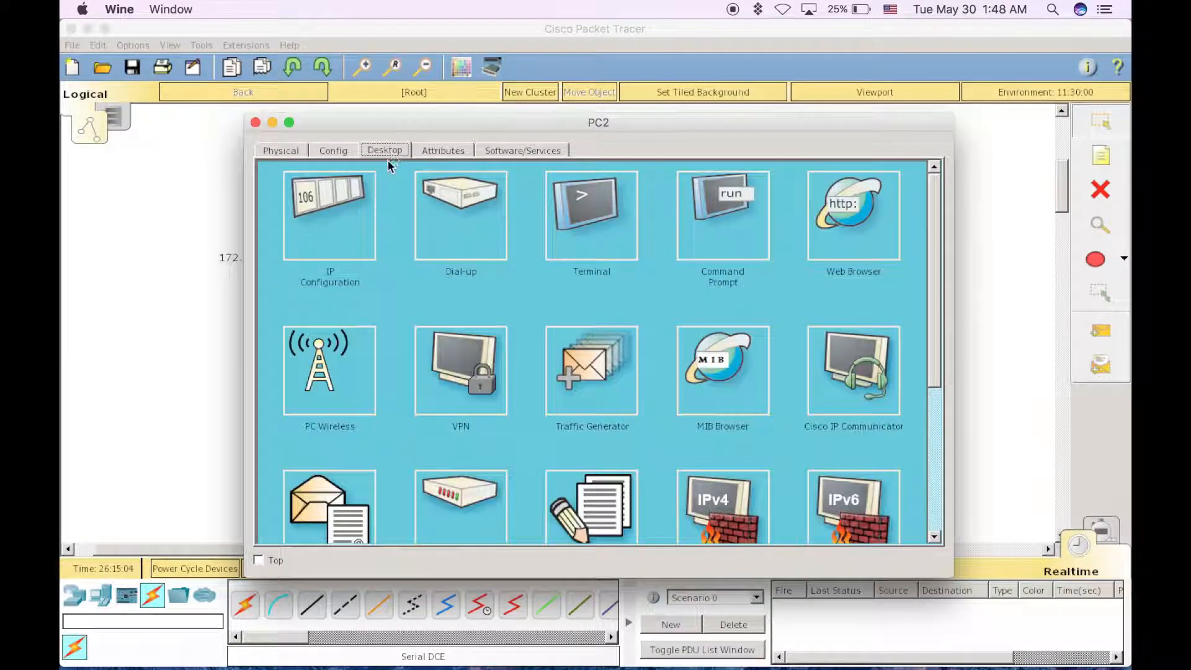
left_click(333, 229)
type("1")
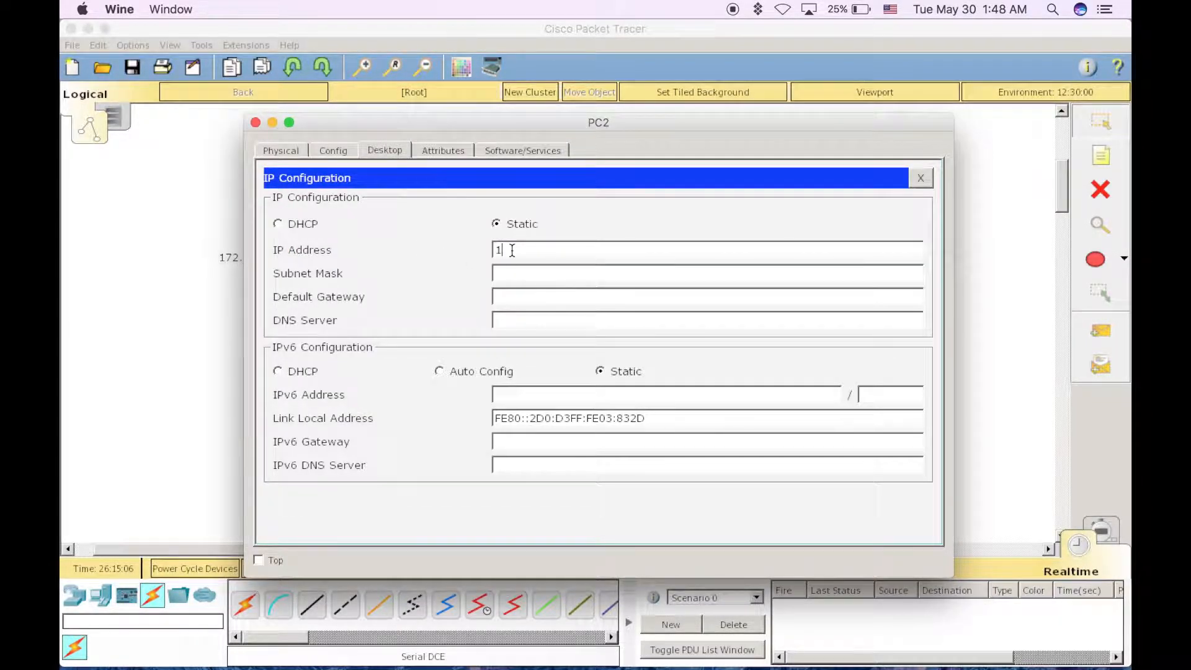
type("72.16.2.1")
key("BackSpace")
type("2")
Set PC2's subnet mask to 255.255.255.0
left_click(525, 274)
key("Right")
key("Right")
key("Right")
key("Right")
key("BackSpace")
type("22")
key("BackSpace")
key("BackSpace")
type("55.255")
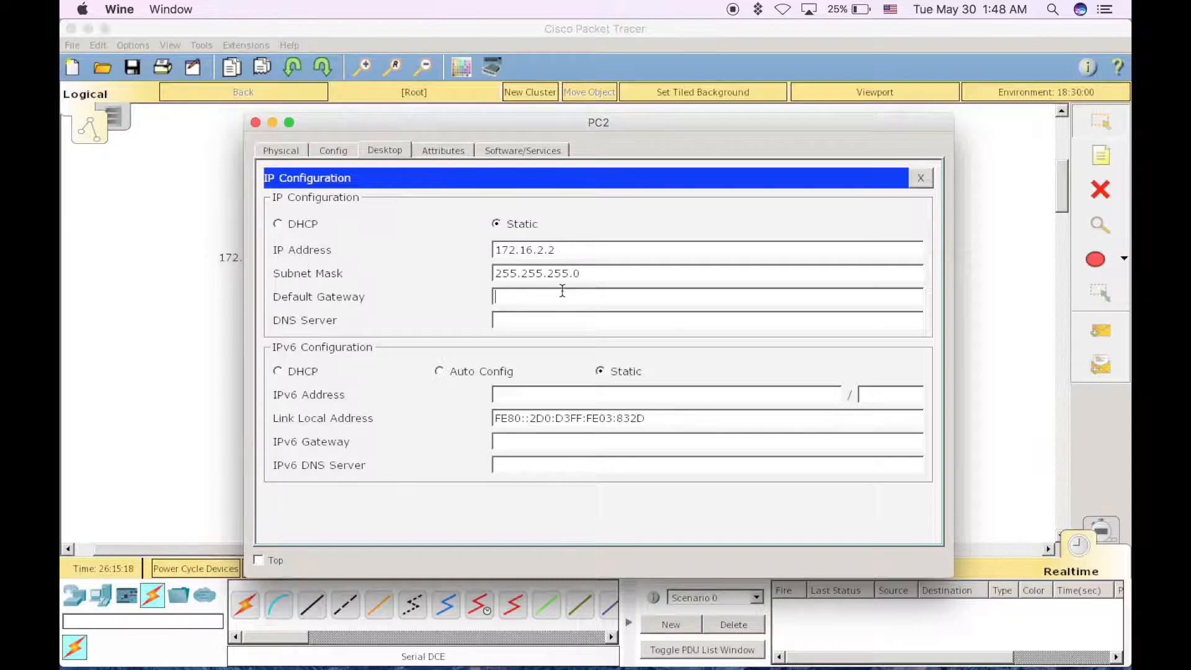
Set PC2's default gateway to 172.16.2.1 and close the PC's window
left_click(562, 291)
type("172.16.2.1")
left_click(255, 122)
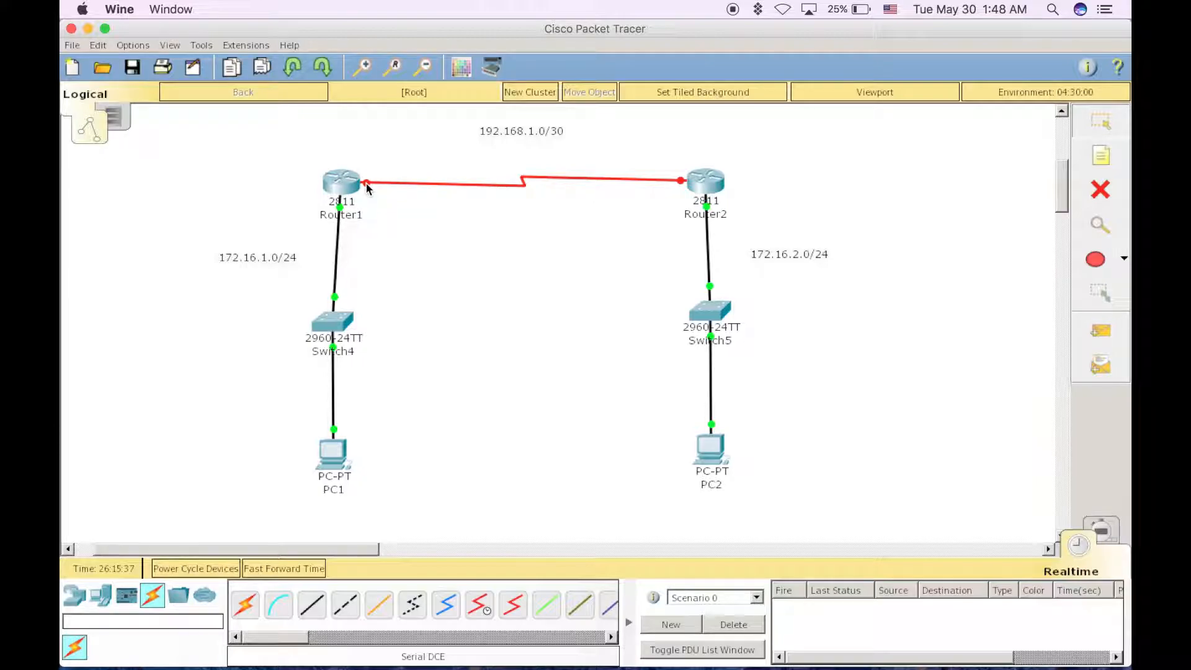
Turn on Always Show Port Labels in Logical Workspace in the preferences and close them
left_click(136, 48)
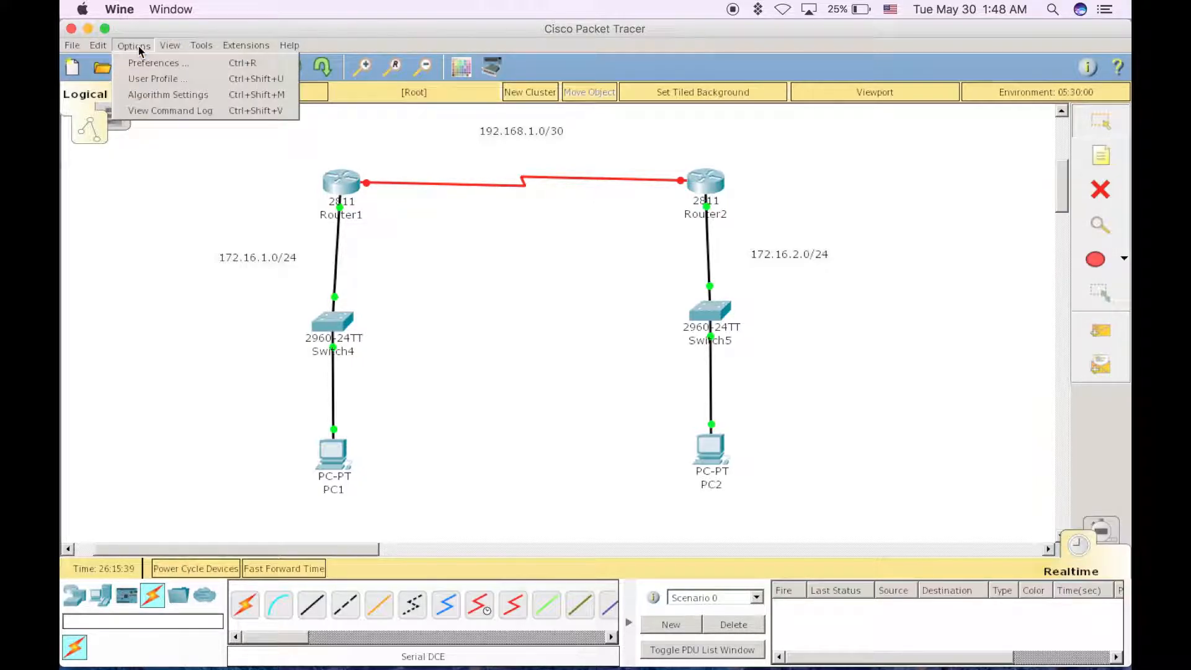
left_click(156, 63)
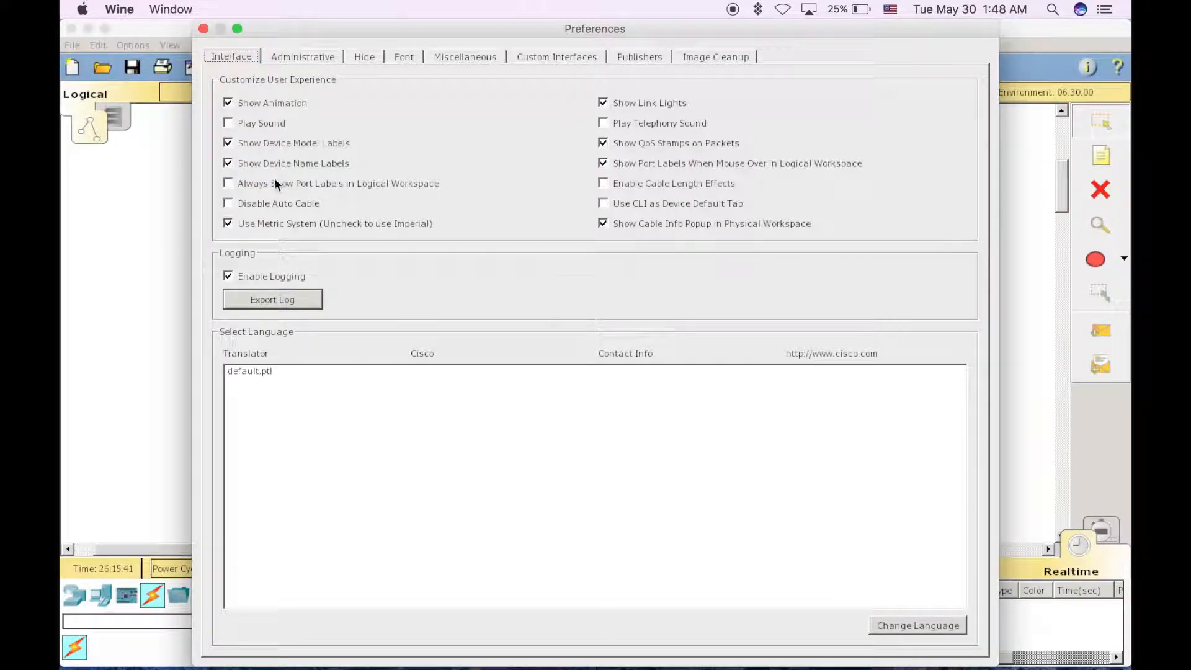
left_click(271, 181)
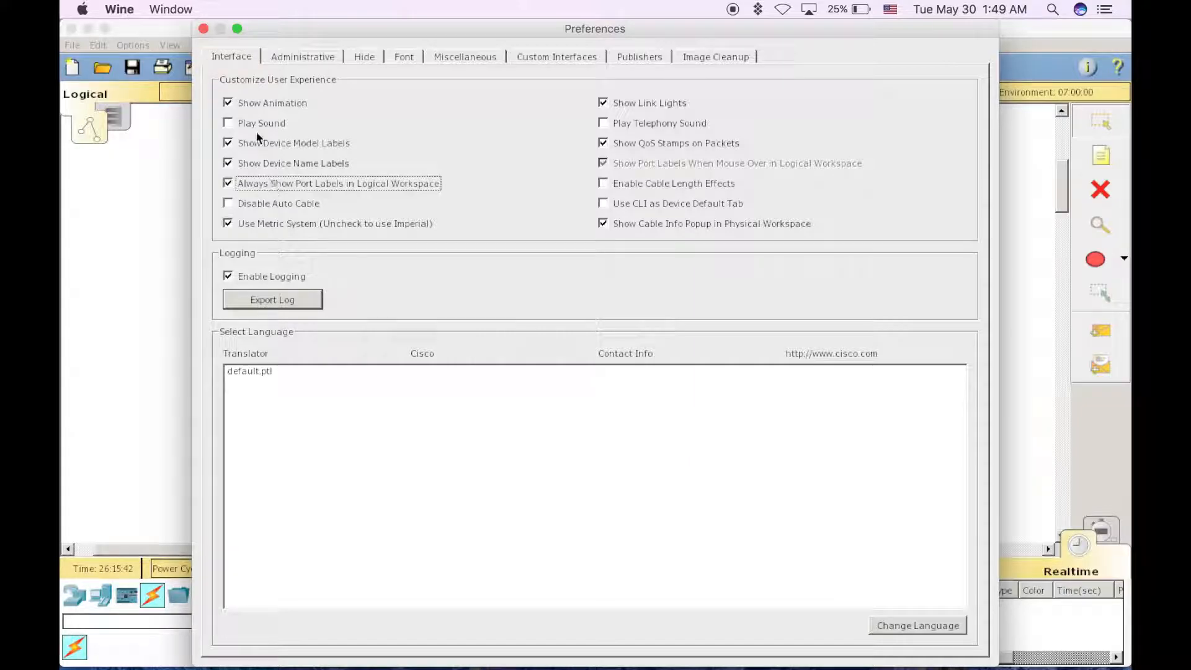
left_click(203, 29)
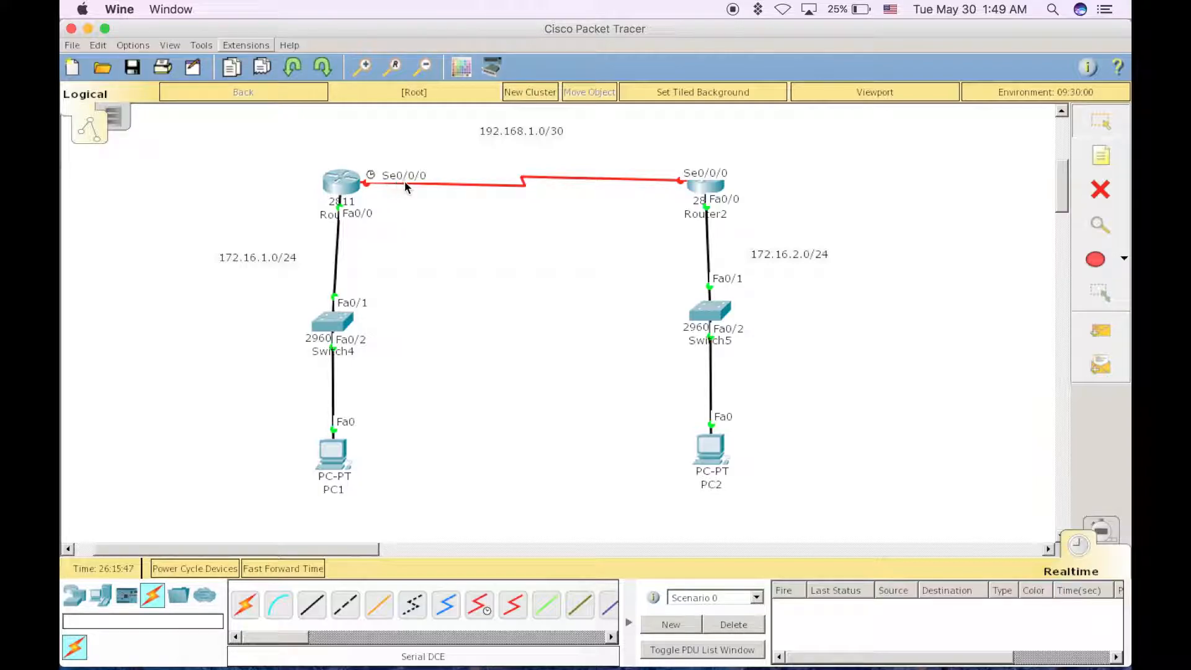
Open Router1's command line, exit the current interface and enter interface configuration mode for s0/0/0
left_click(341, 181)
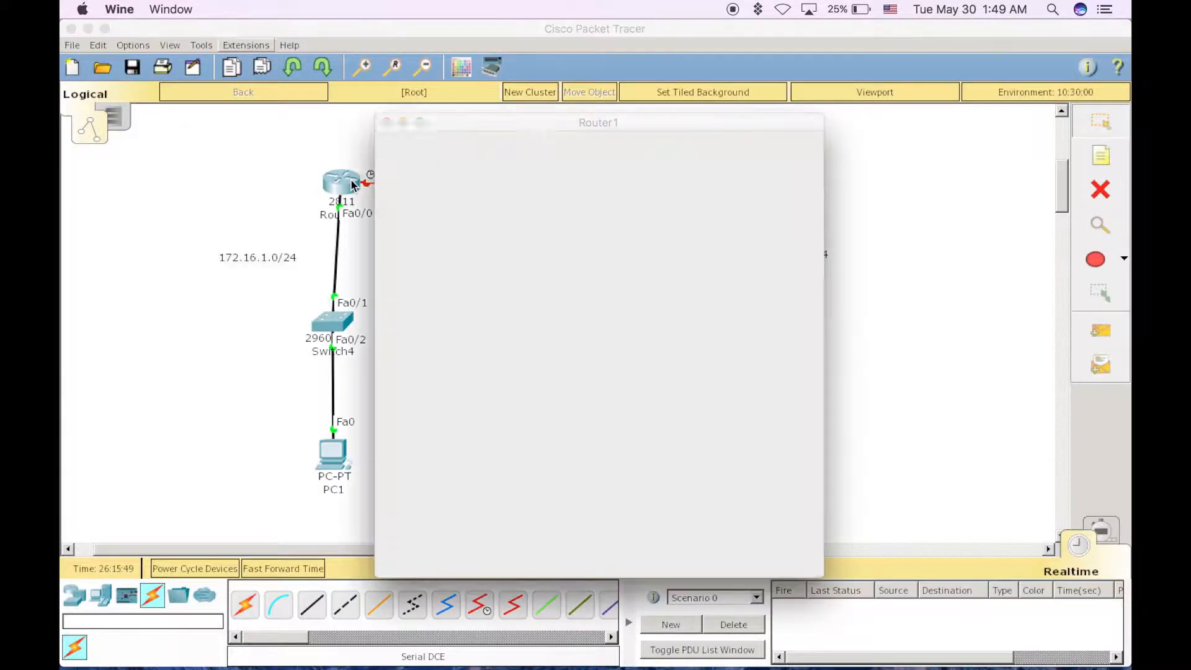
key("Return")
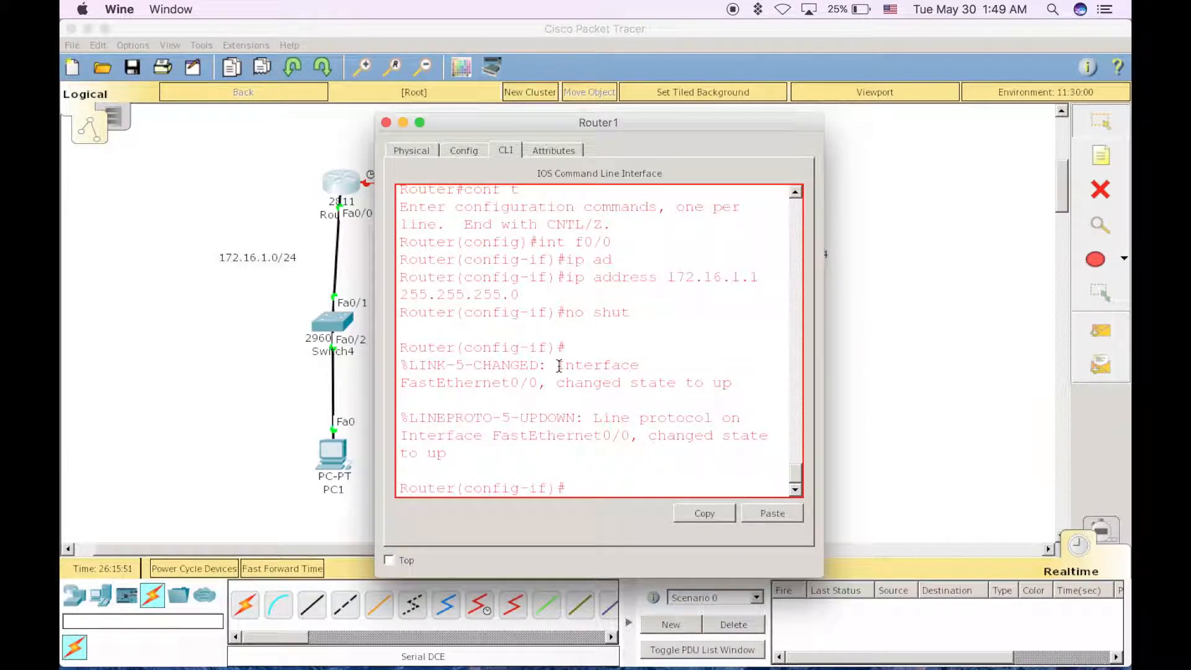
type("ex")
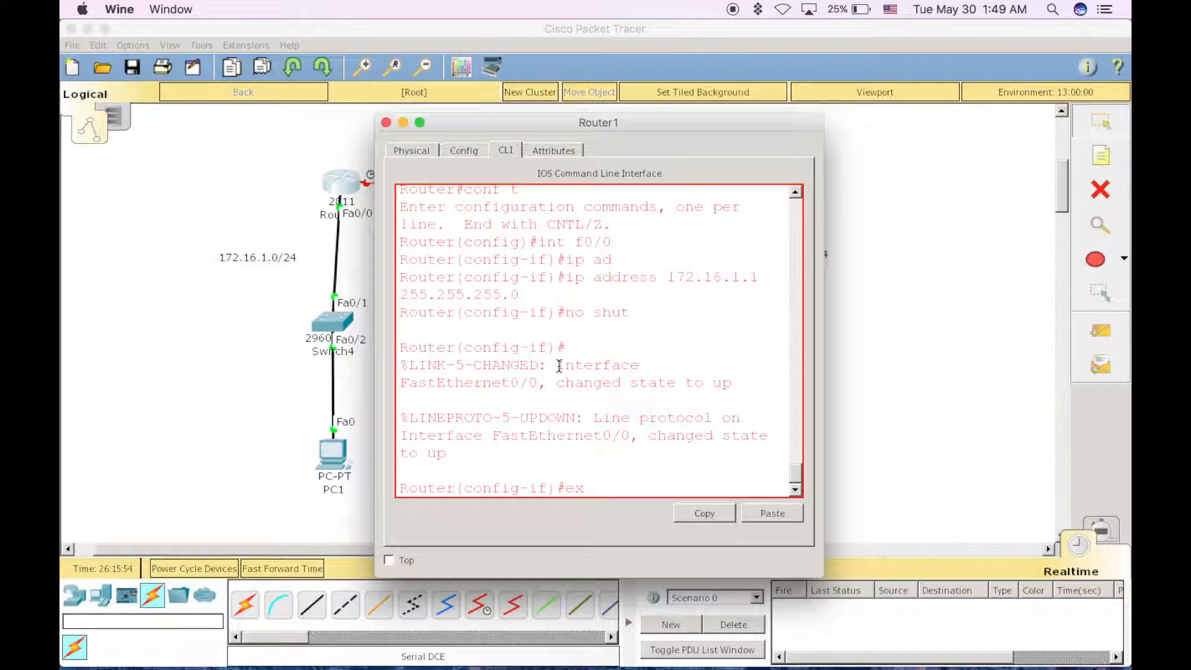
key("Return")
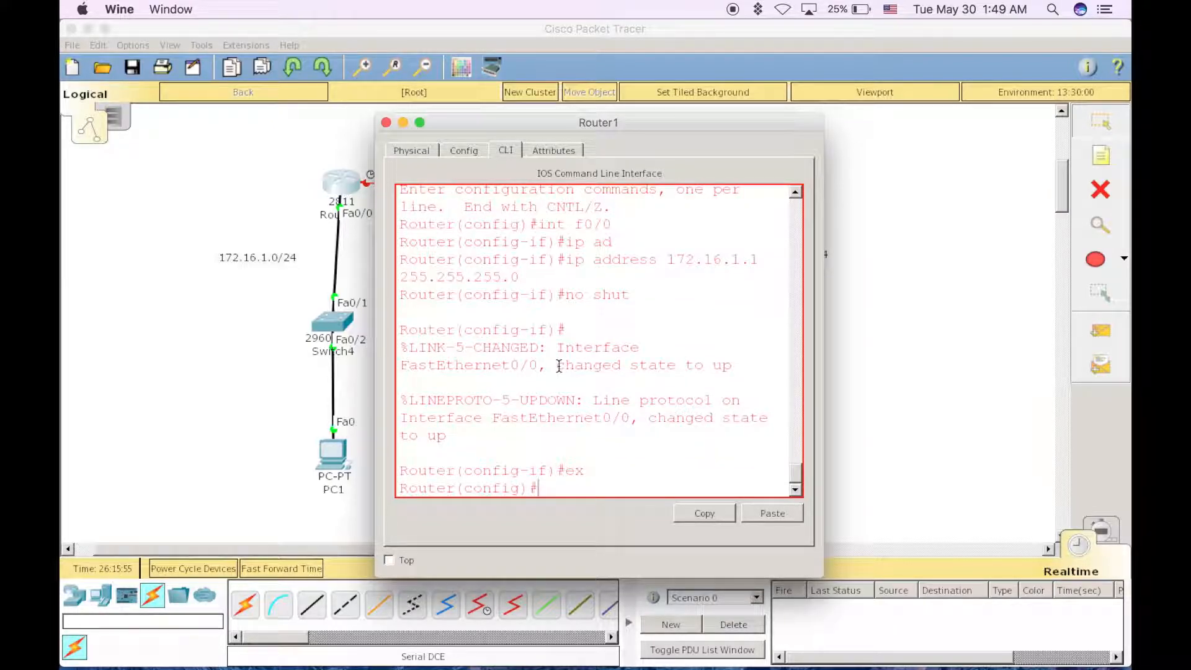
type("in")
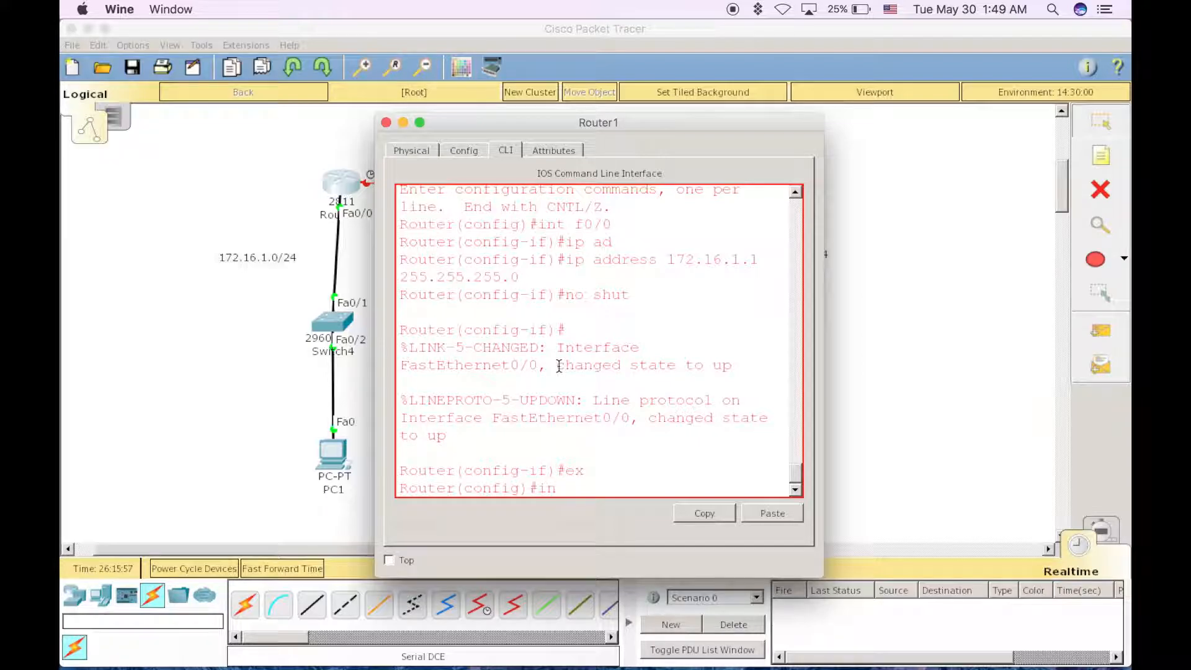
type("t s0")
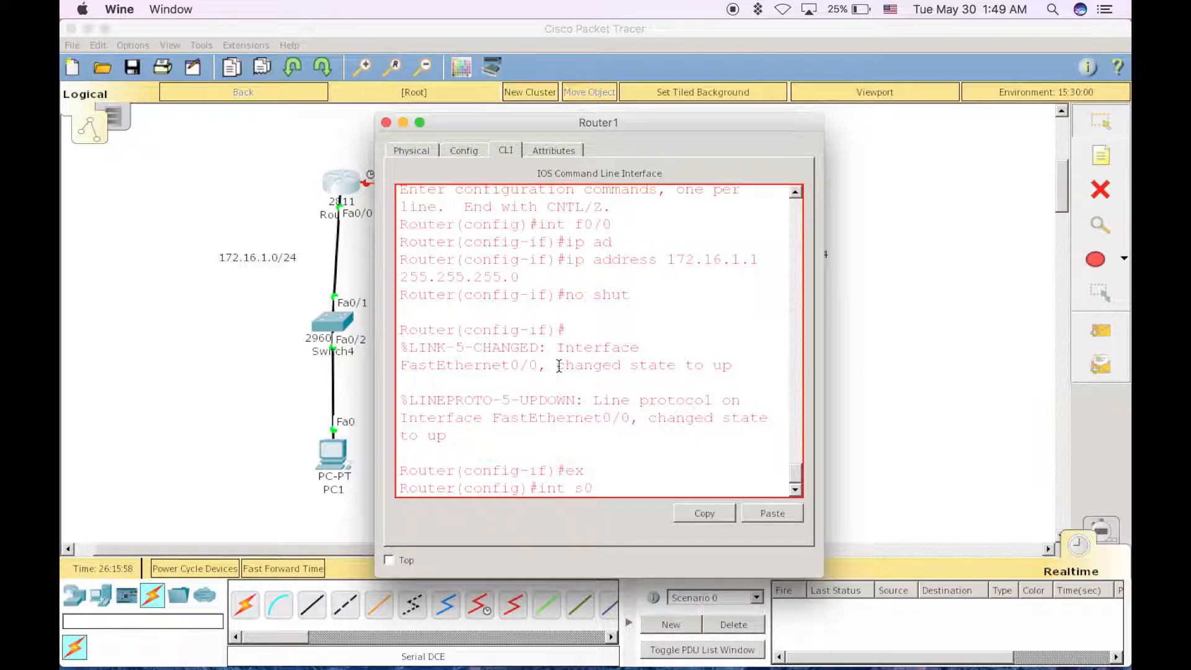
type(".0/")
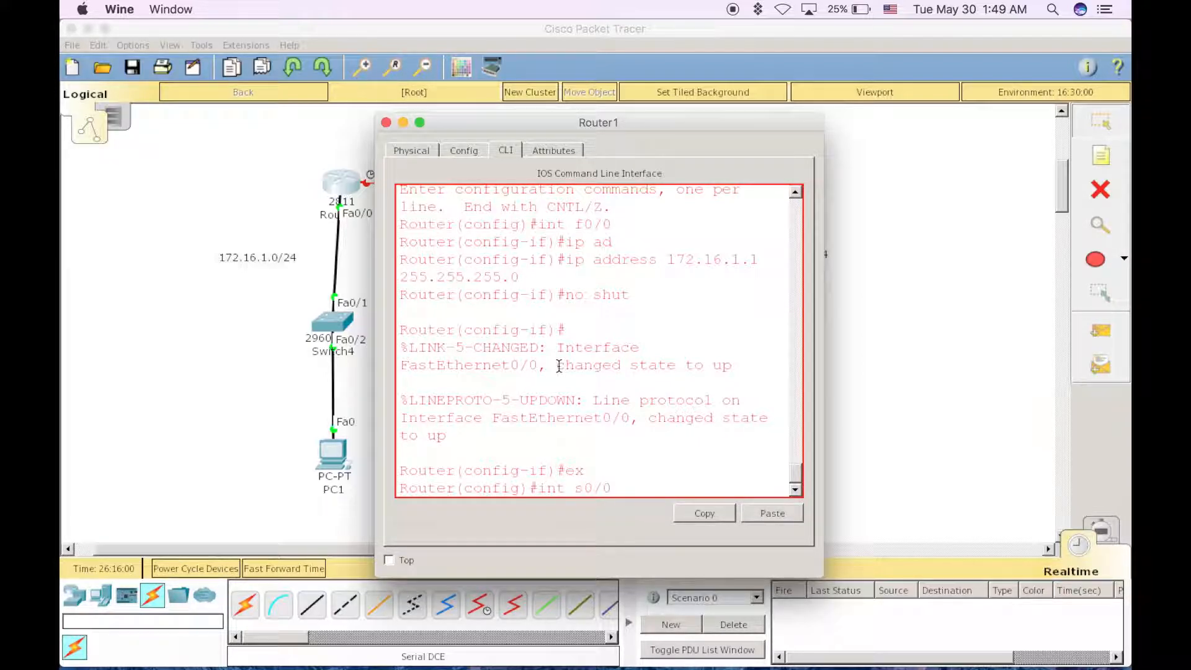
type("0")
key("Return")
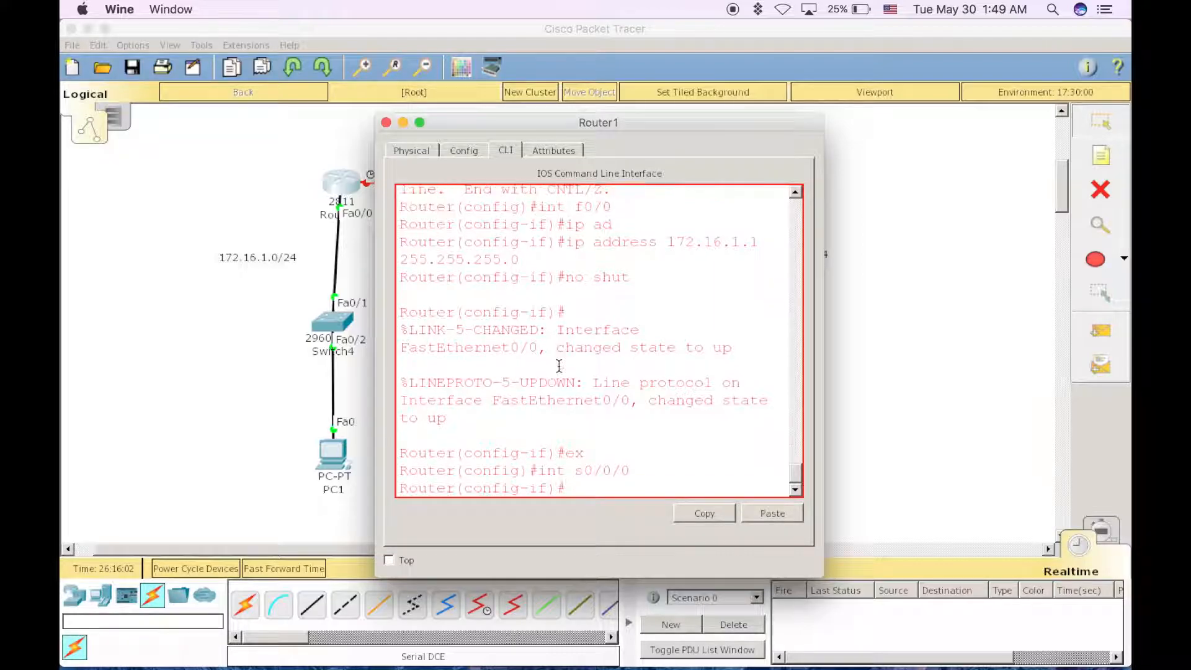
Assign IP address 192.168.1.1 with mask 255.255.255.252 to Router1's s0/0/0 interface
left_click_drag(650, 122, 915, 143)
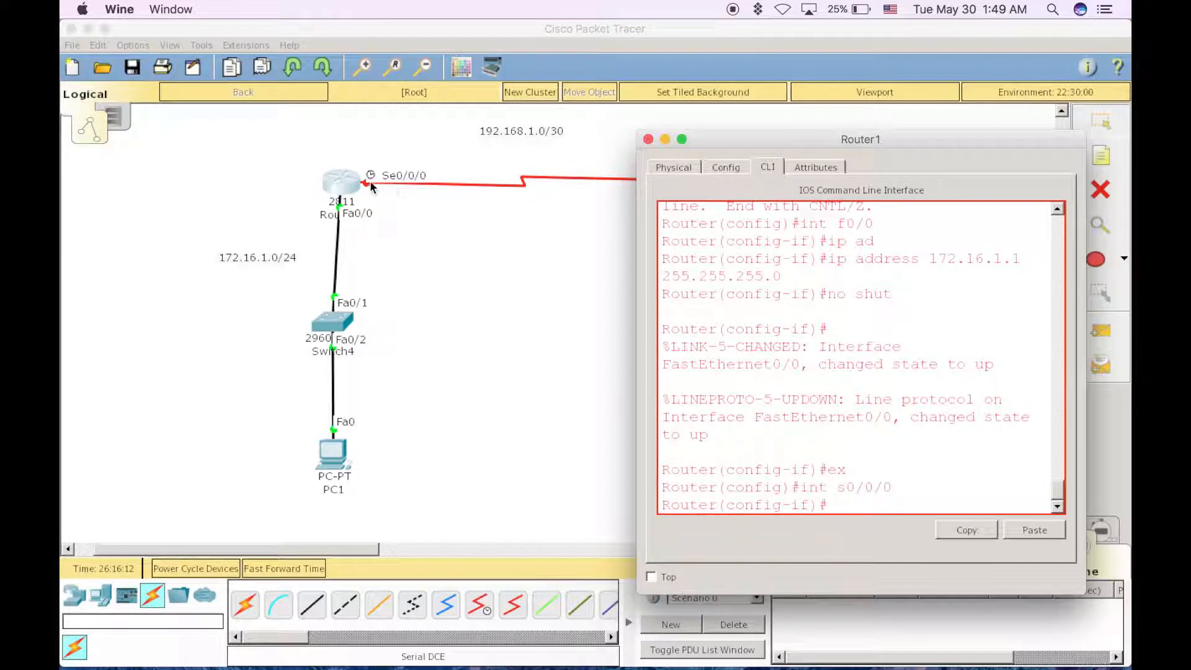
left_click(400, 225)
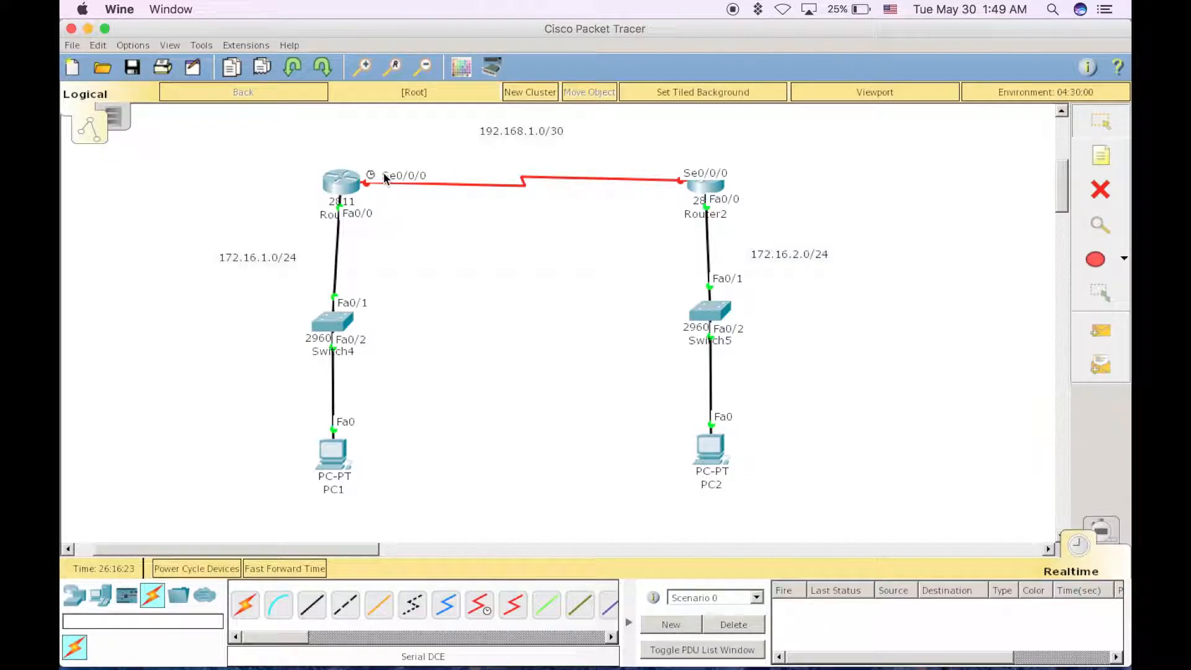
mouse_move(419, 645)
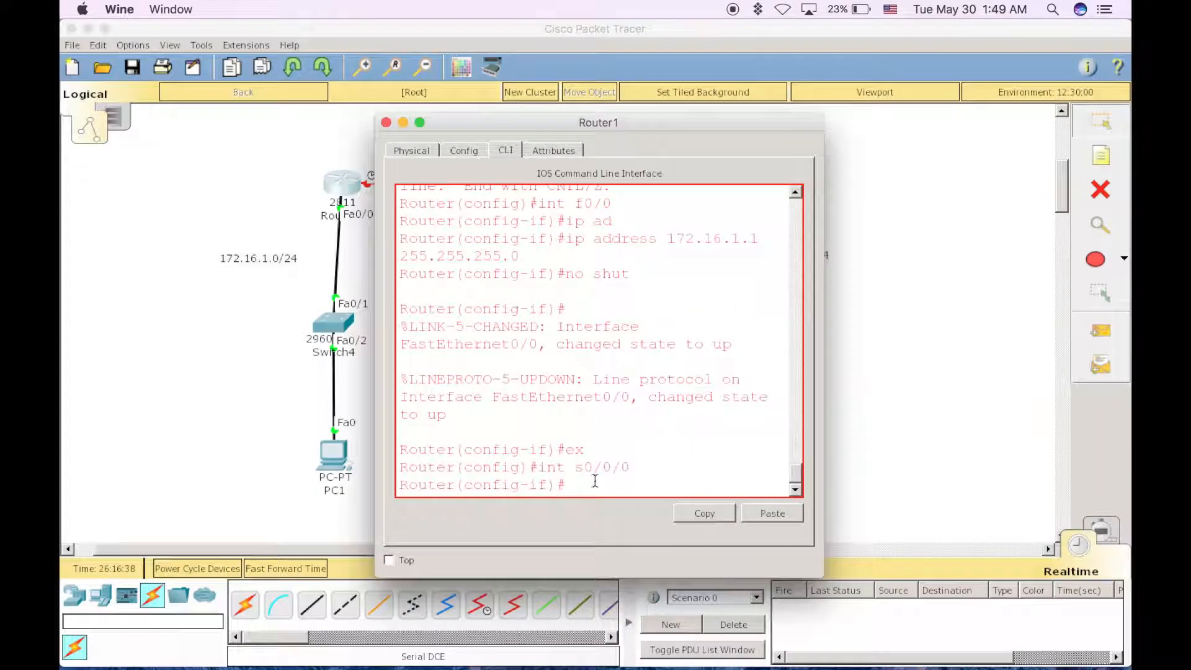
type("ip ad")
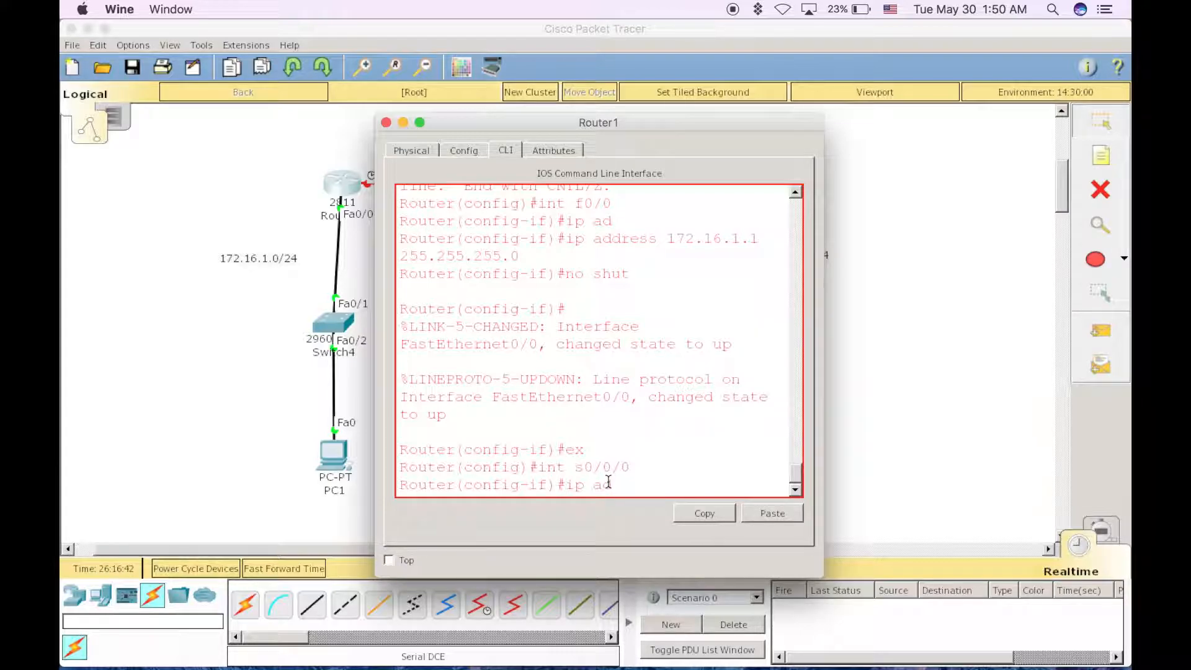
key("Tab")
type("182.")
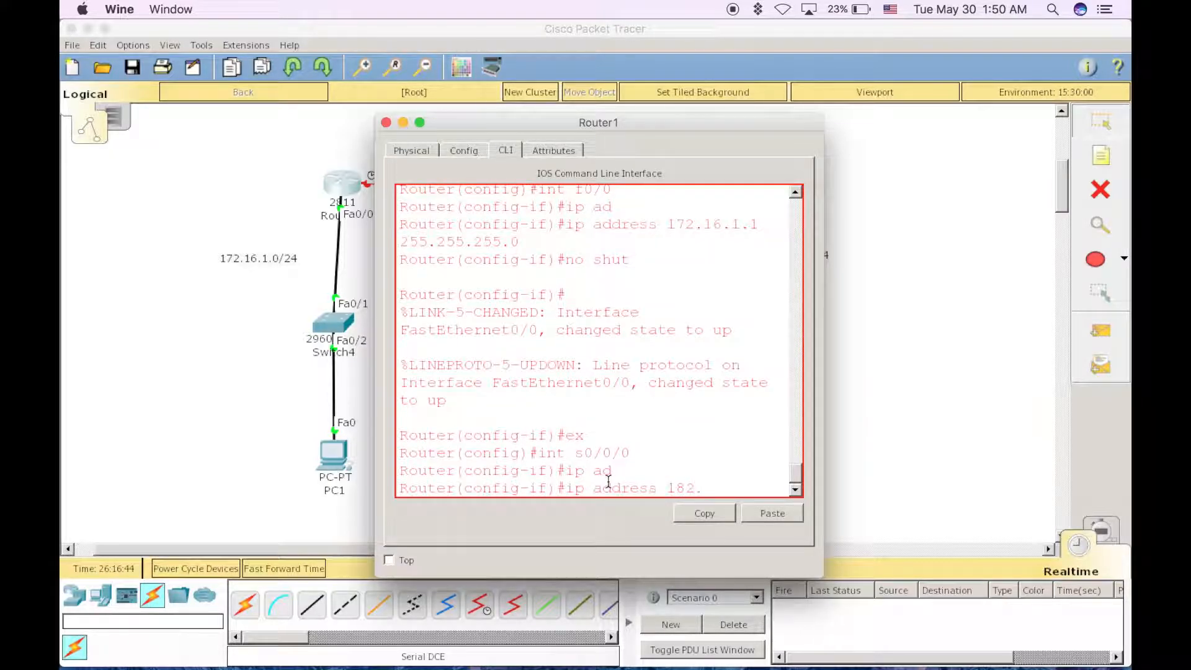
type("92.168.1.1 ")
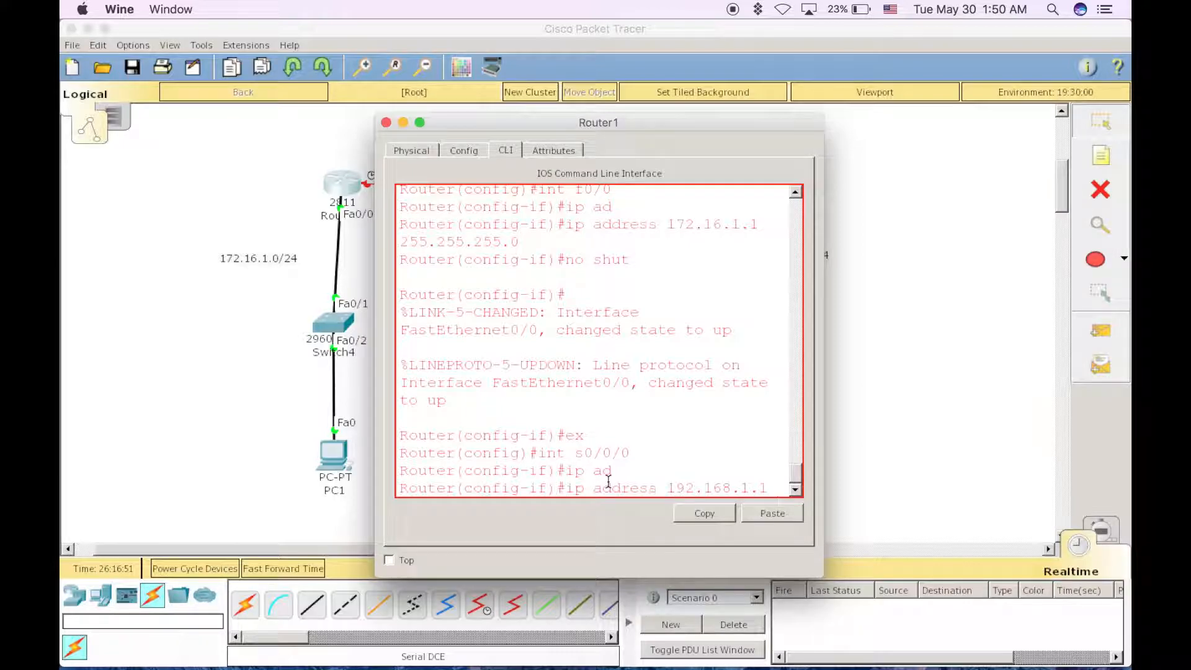
type("255.255.255.")
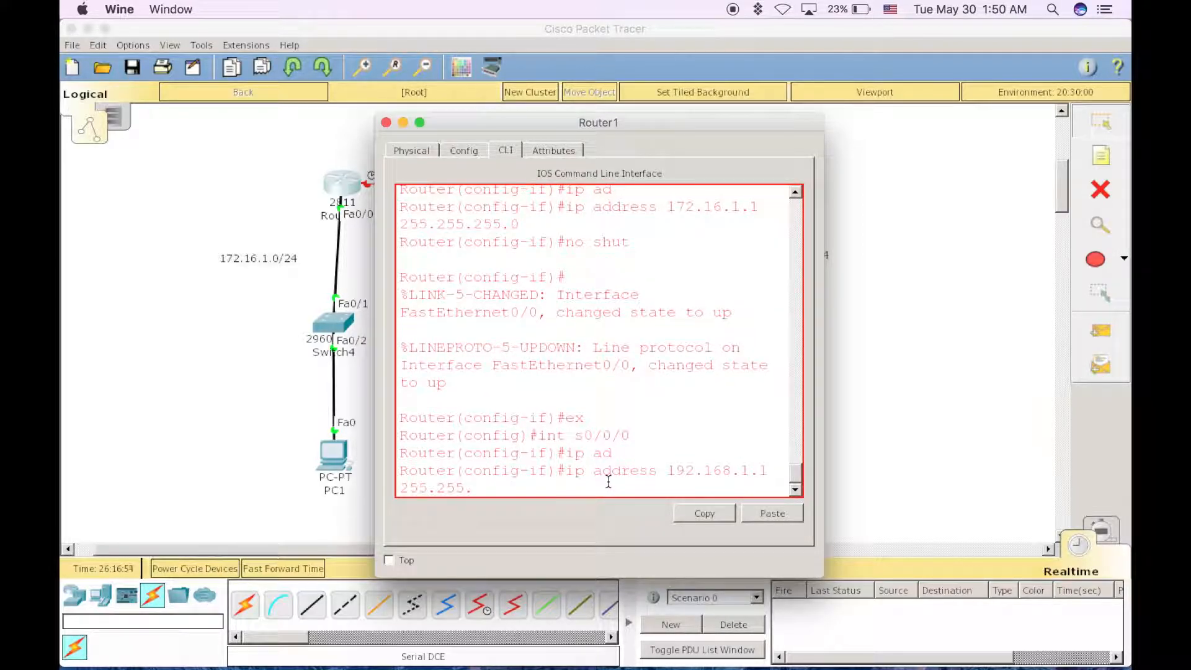
type("052")
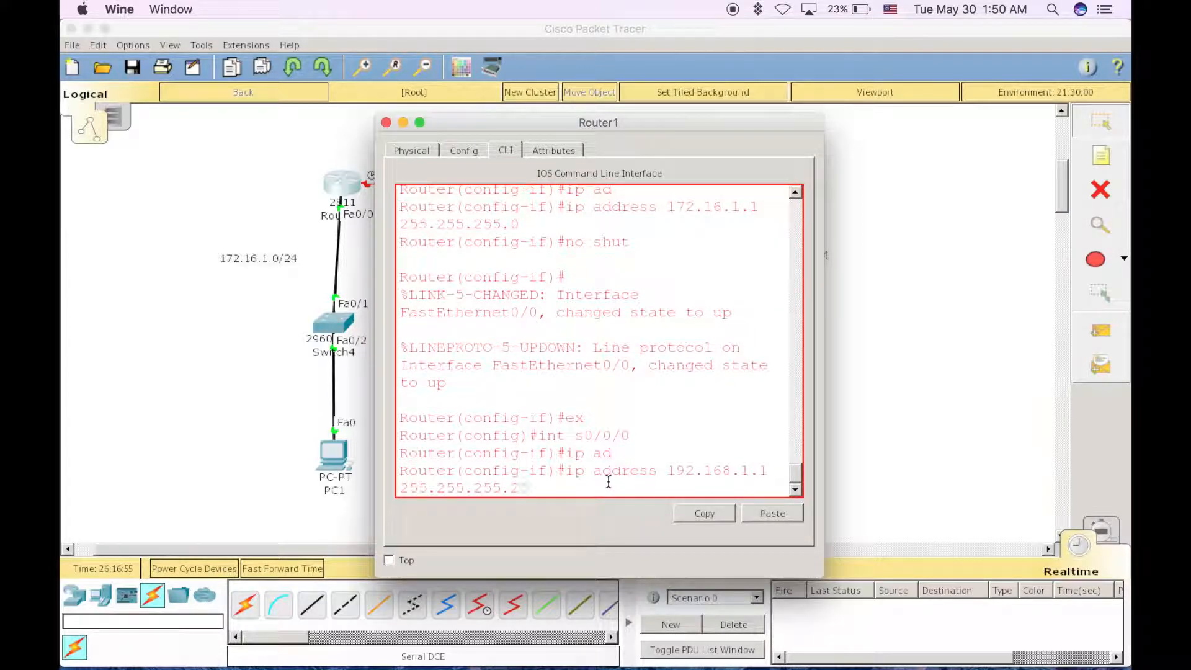
key("Return")
Enable Router1's s0/0/0 interface with no shut and close the router's window
type("no shut")
key("Return")
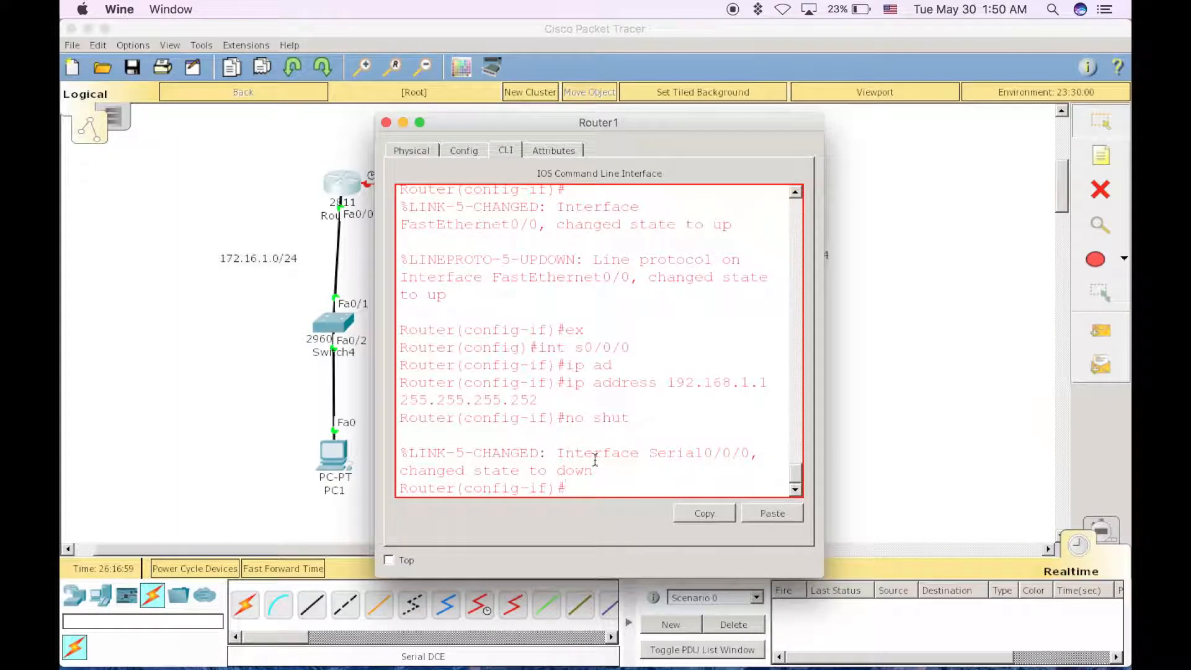
left_click(385, 122)
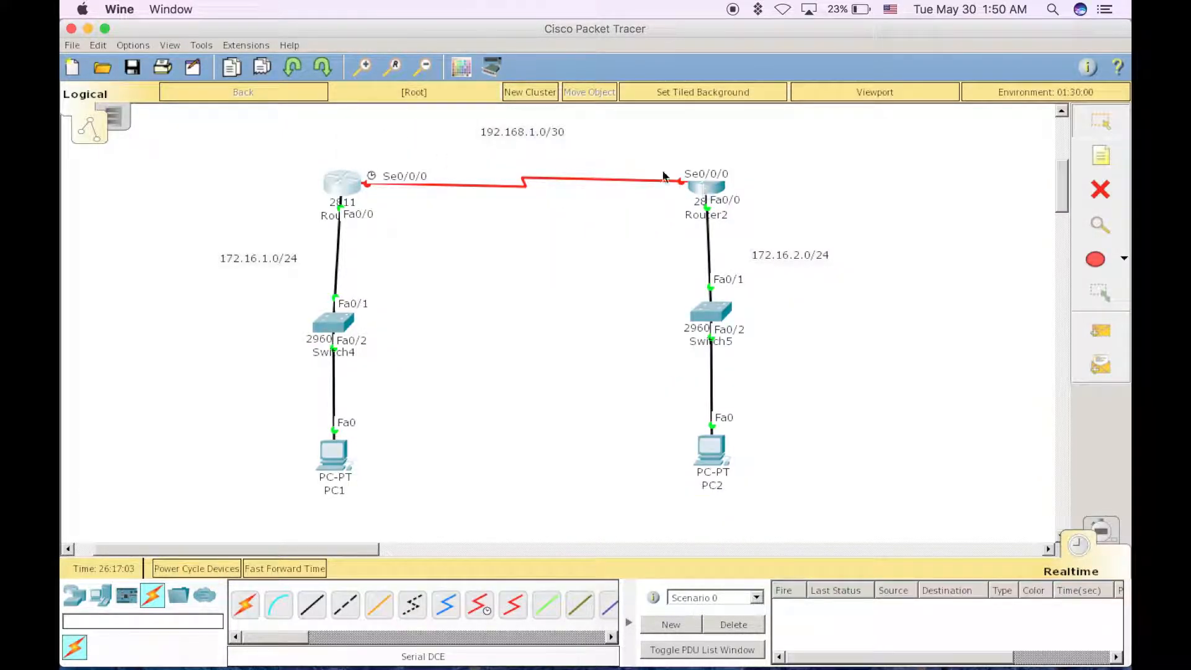
Open Router2's command line, exit the current interface and enter interface configuration mode for s0/0/0
left_click(709, 192)
key("Return")
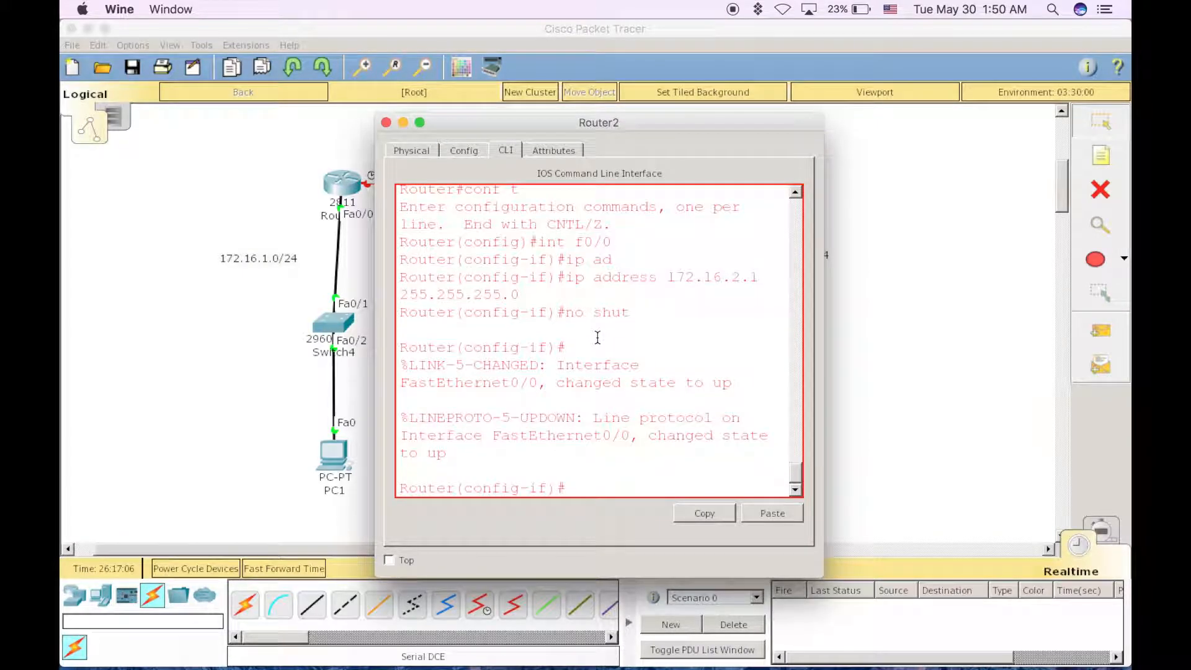
type("ex")
key("Return")
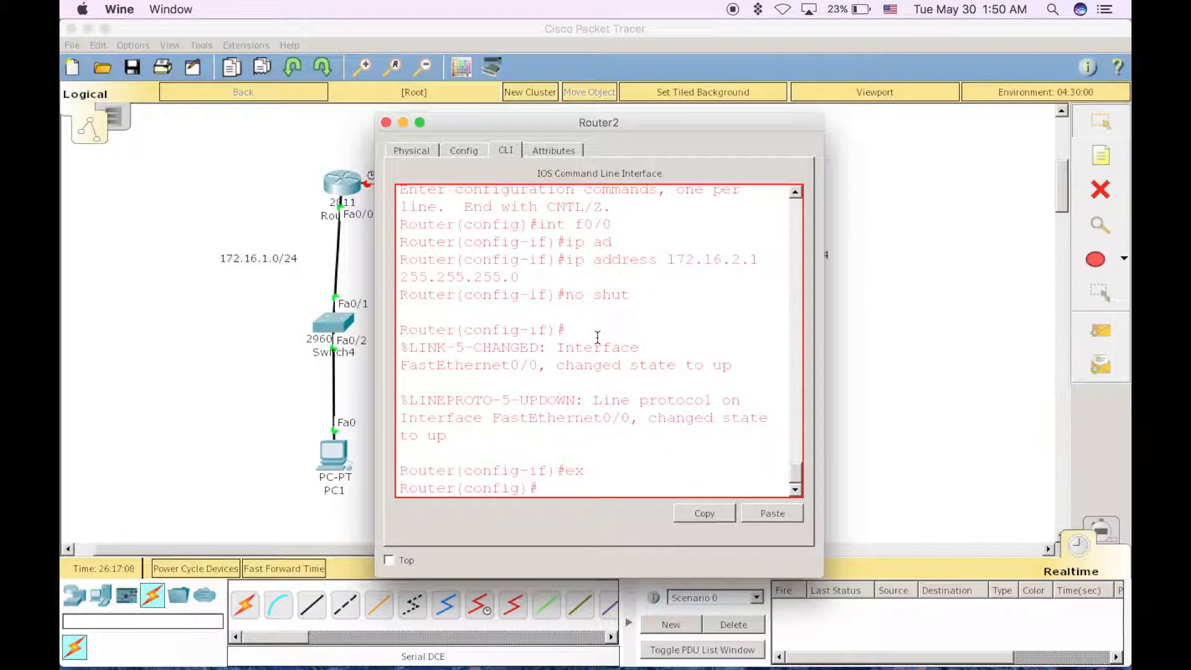
type("int s0/0/0")
key("Return")
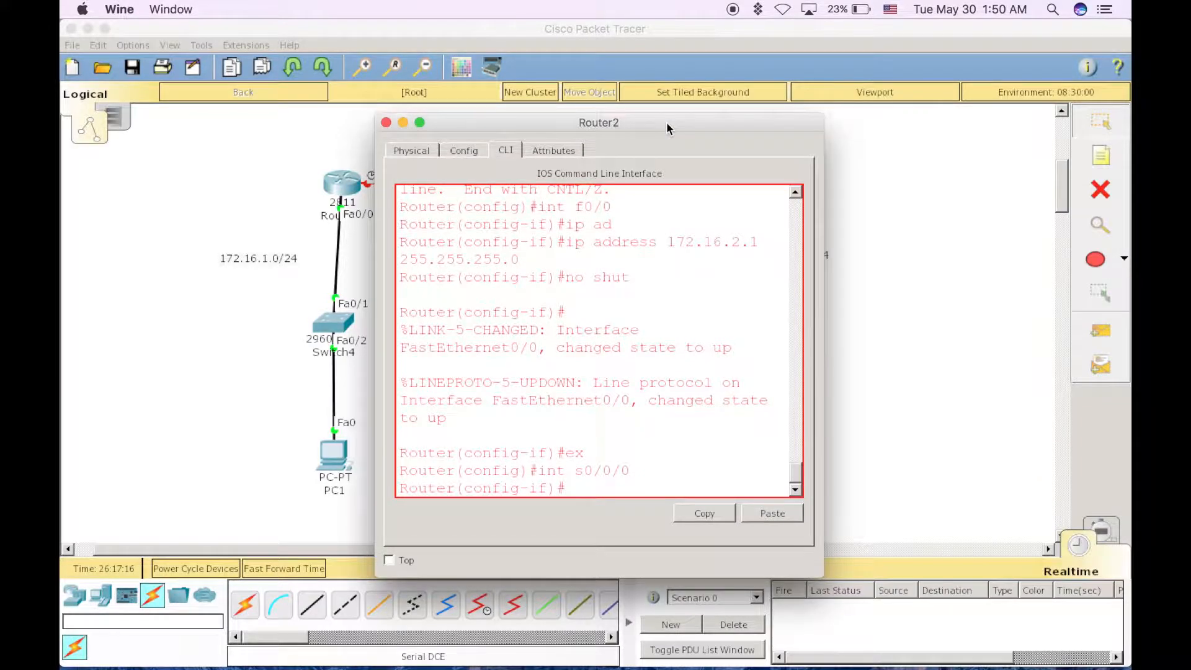
Assign IP address 192.168.1.2 with mask 255.255.255.252 to Router2's s0/0/0 interface
left_click_drag(666, 122, 397, 129)
left_click_drag(480, 128, 741, 138)
type("ip")
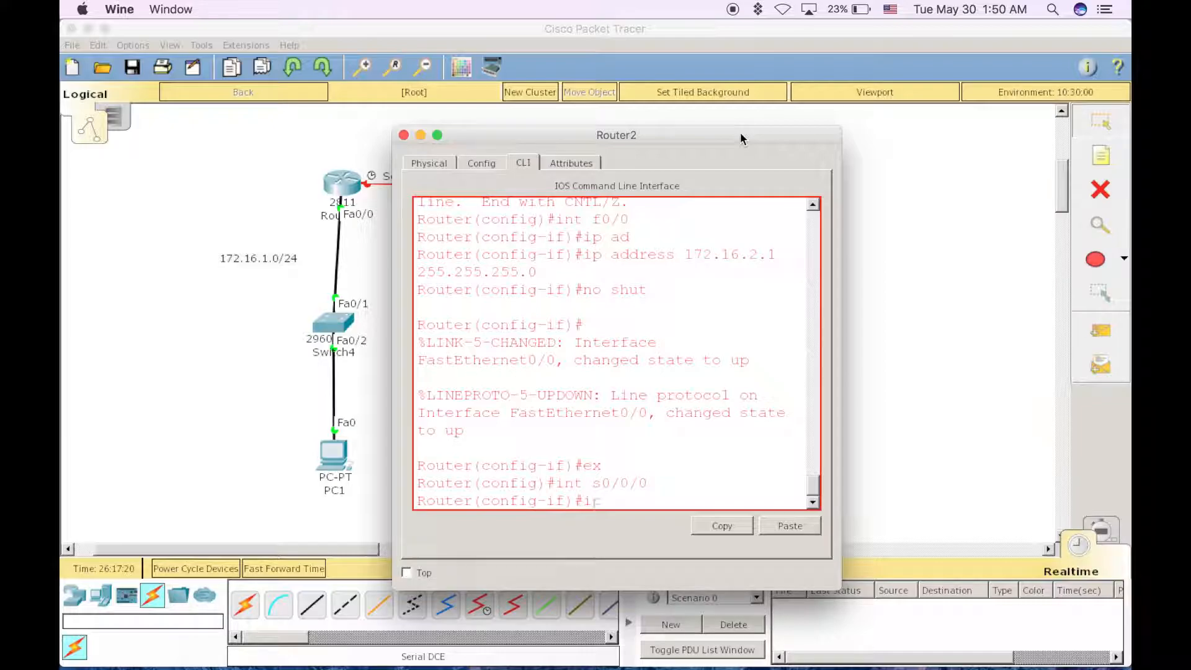
type(" ad")
key("Tab")
type("192.1")
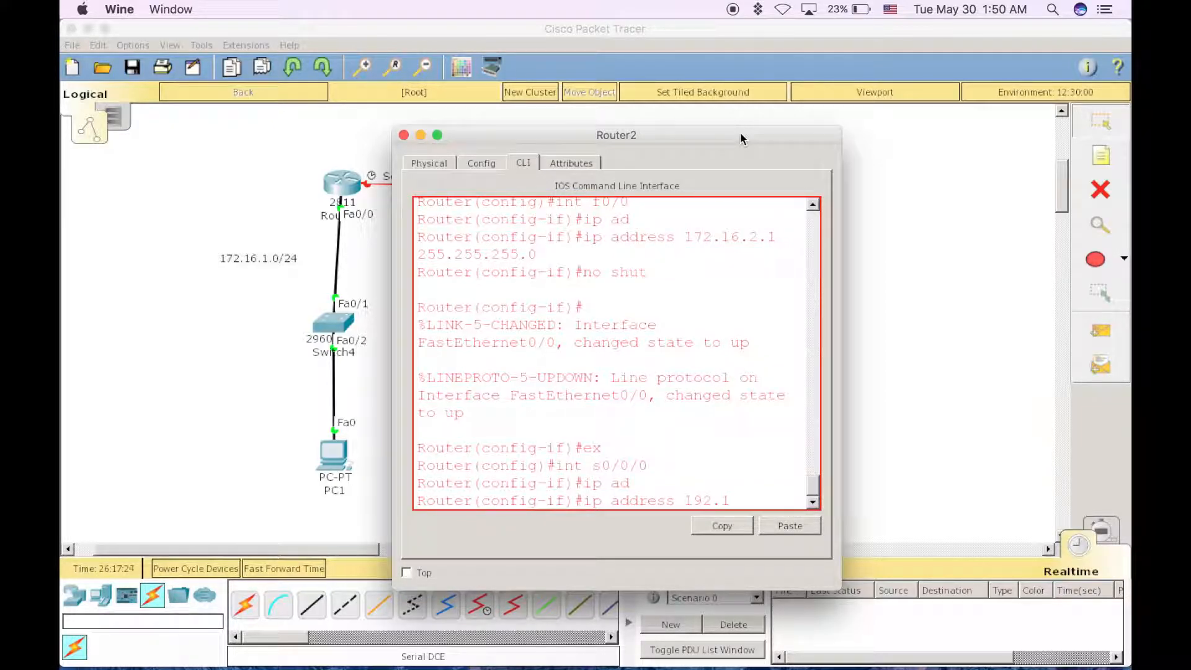
type("68.")
left_click_drag(504, 142, 581, 137)
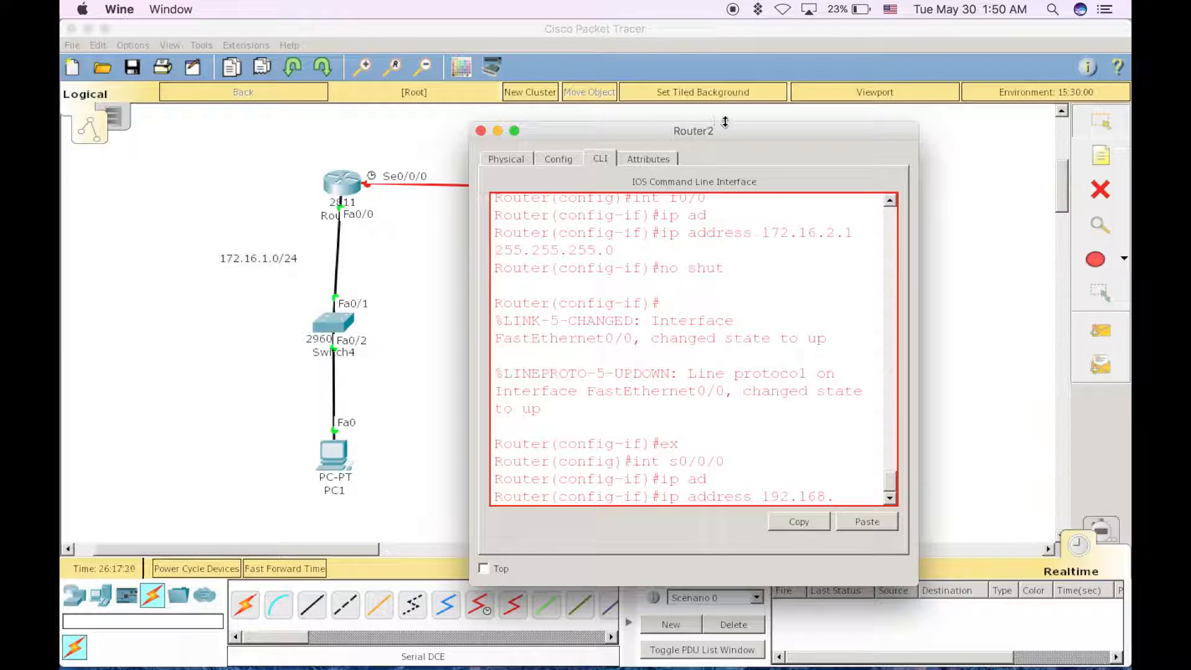
left_click_drag(746, 129, 593, 124)
type("1.2")
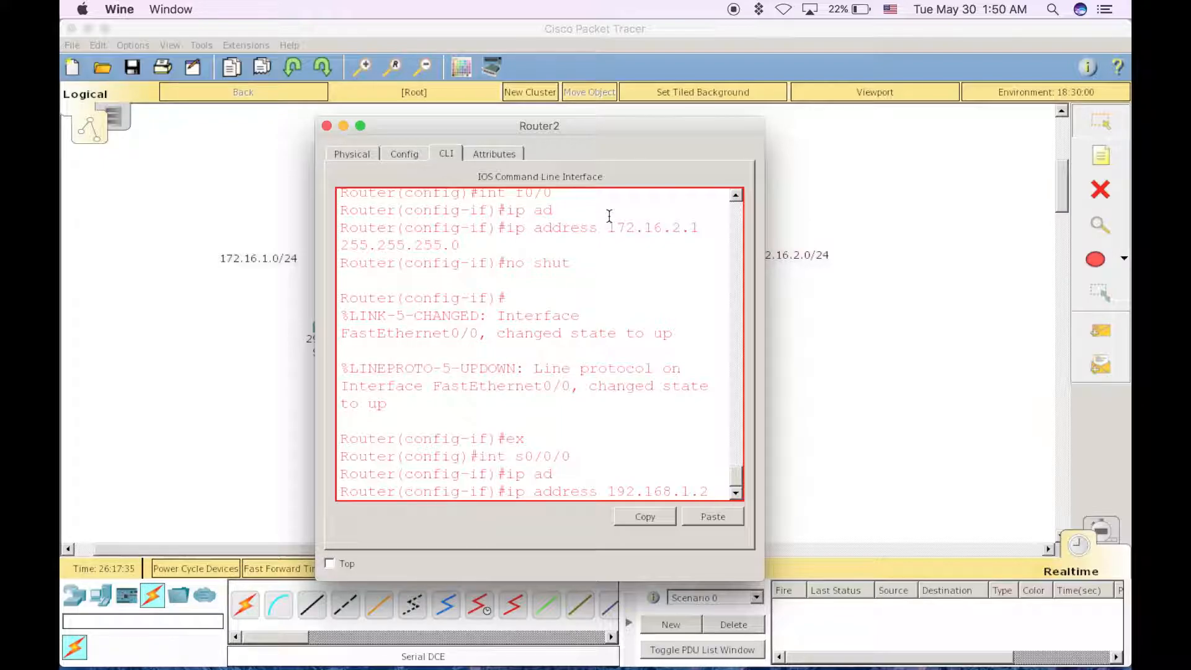
type(" 255.255.255.")
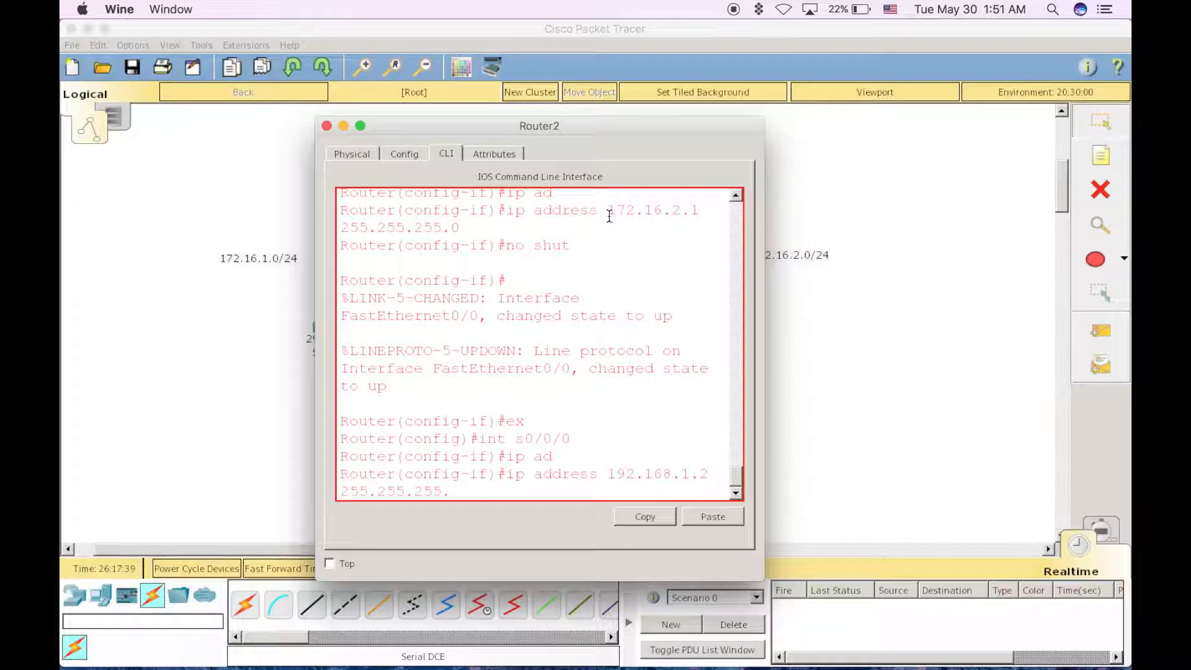
type("252")
key("Return")
Enable Router2's s0/0/0 interface with no shut and close the router's window
type("nn")
key("BackSpace")
type("o shut")
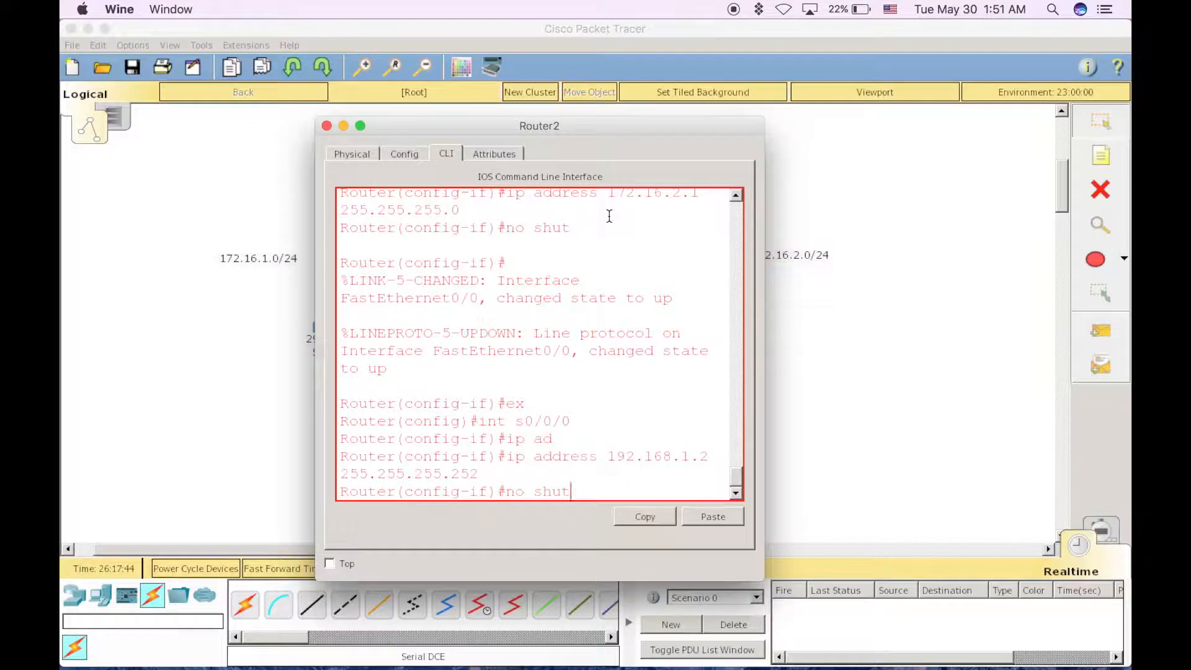
key("Return")
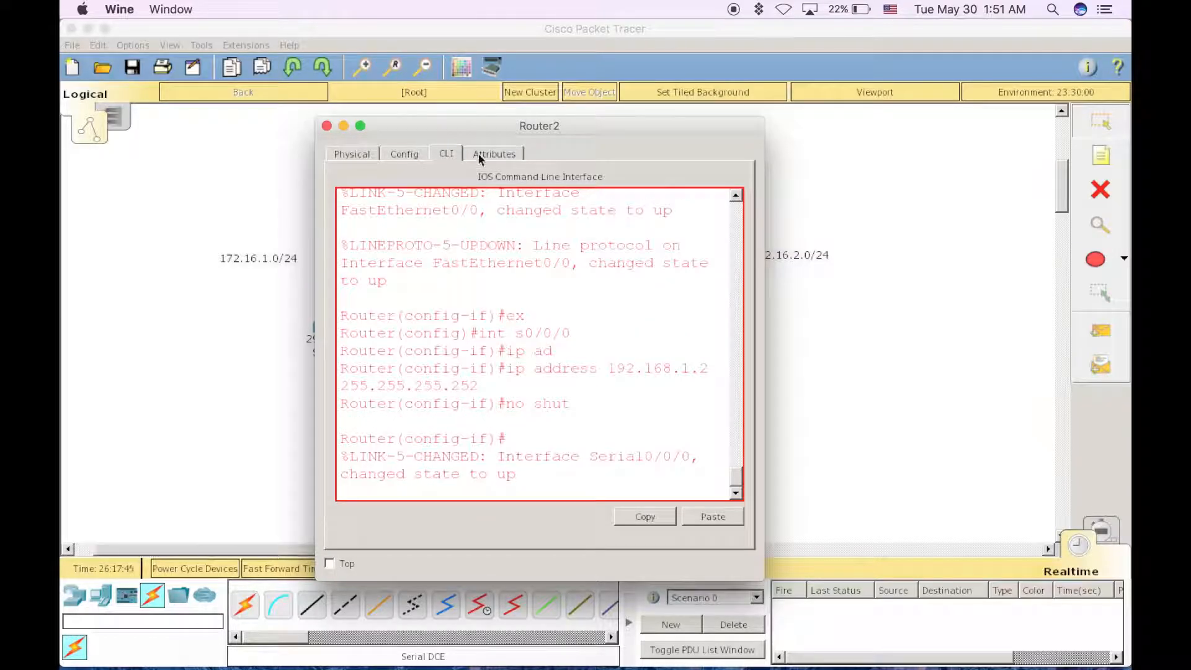
left_click(327, 126)
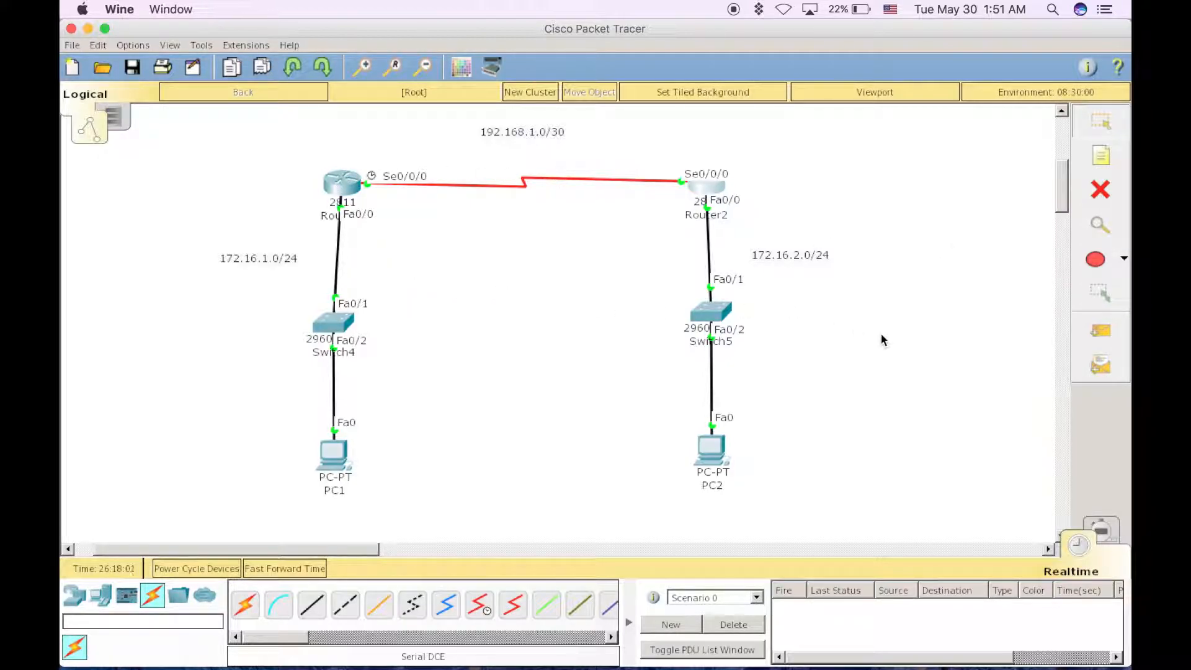
Send a simple PDU from PC1 to PC2 to test connectivity between the two LANs
left_click(1094, 337)
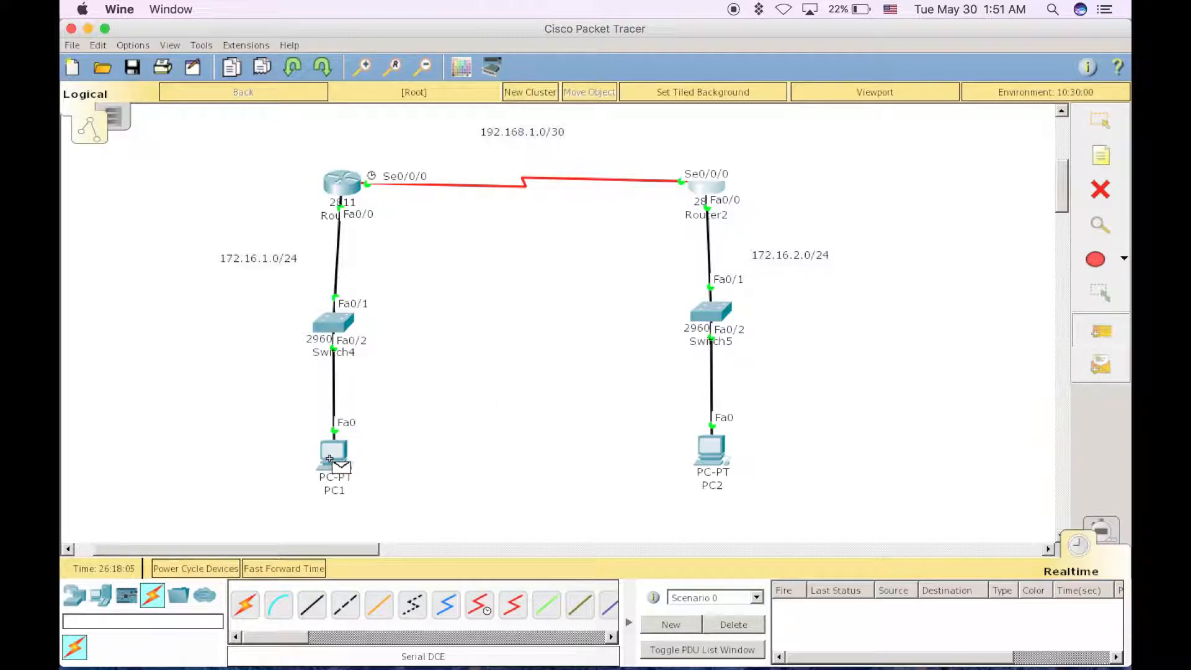
left_click(330, 458)
left_click(710, 450)
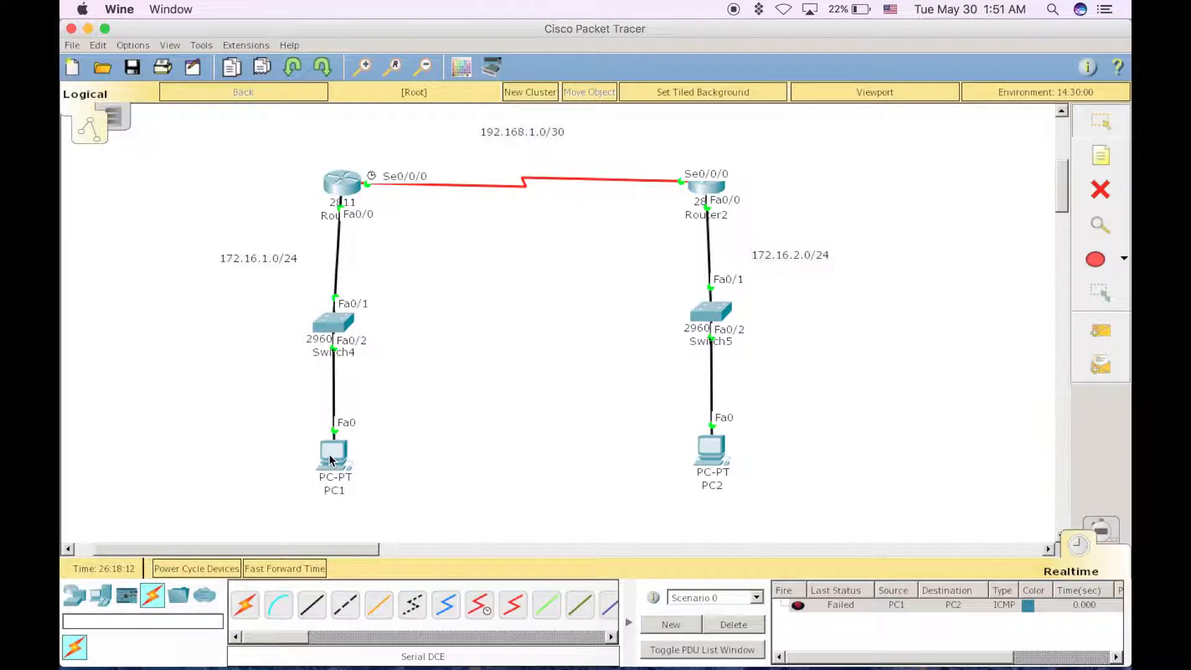
Ping 172.16.2.2 from PC1's command prompt
left_click(329, 459)
left_click(722, 216)
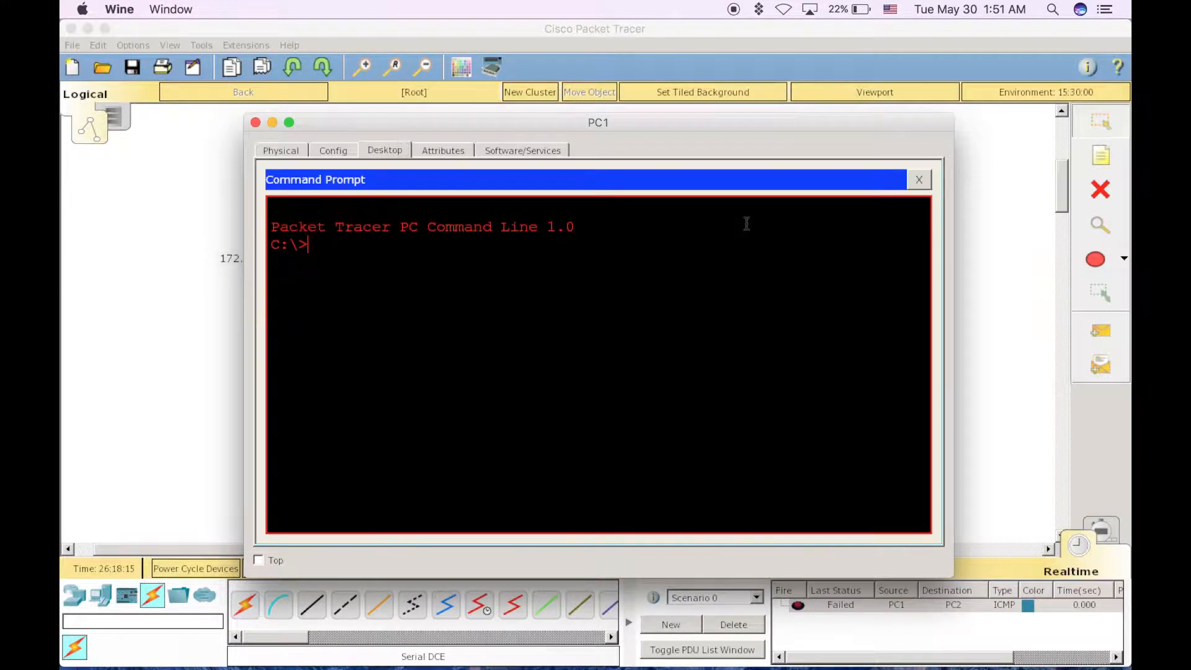
type("ping 172.")
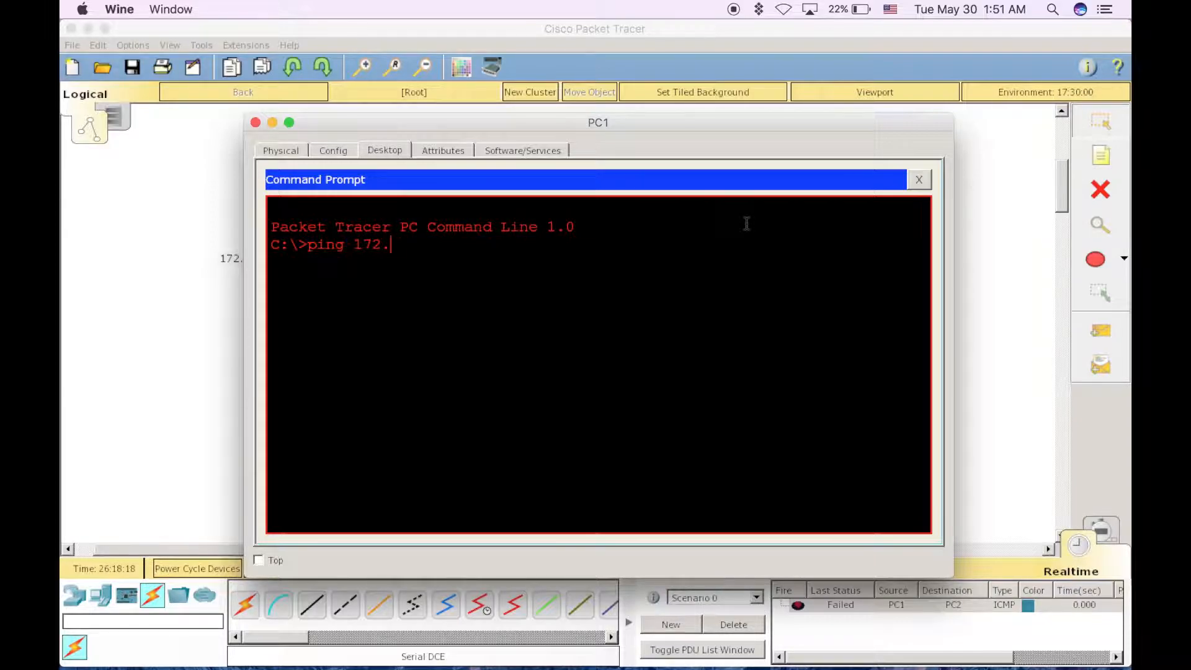
type("16.2.2")
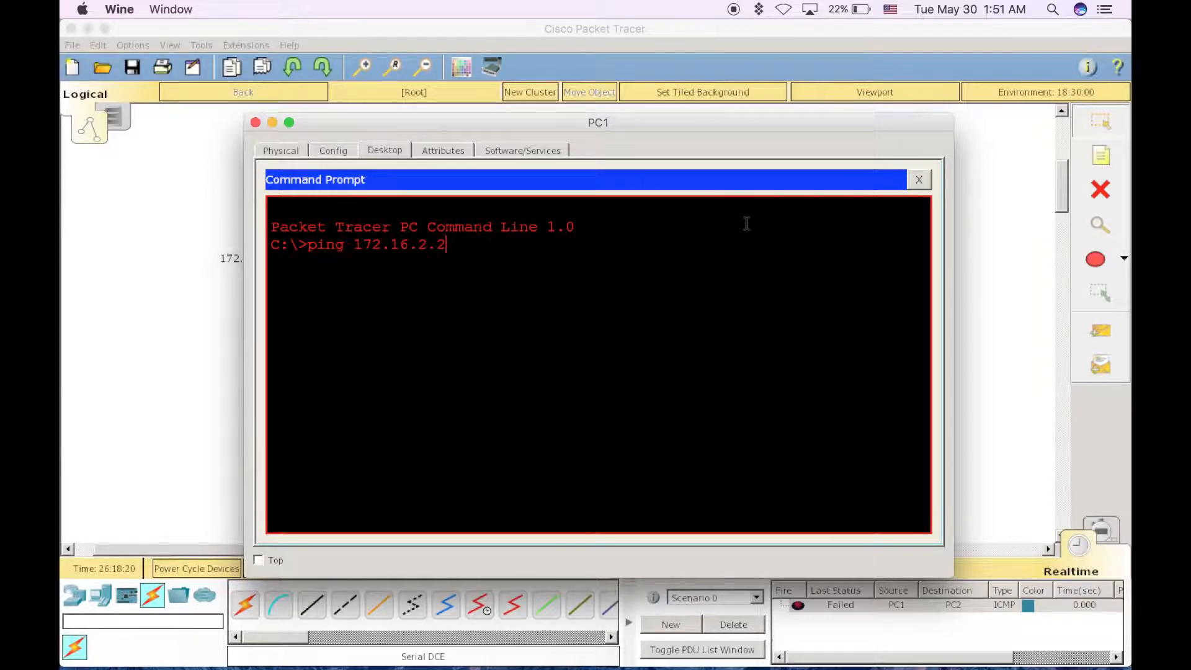
key("Return")
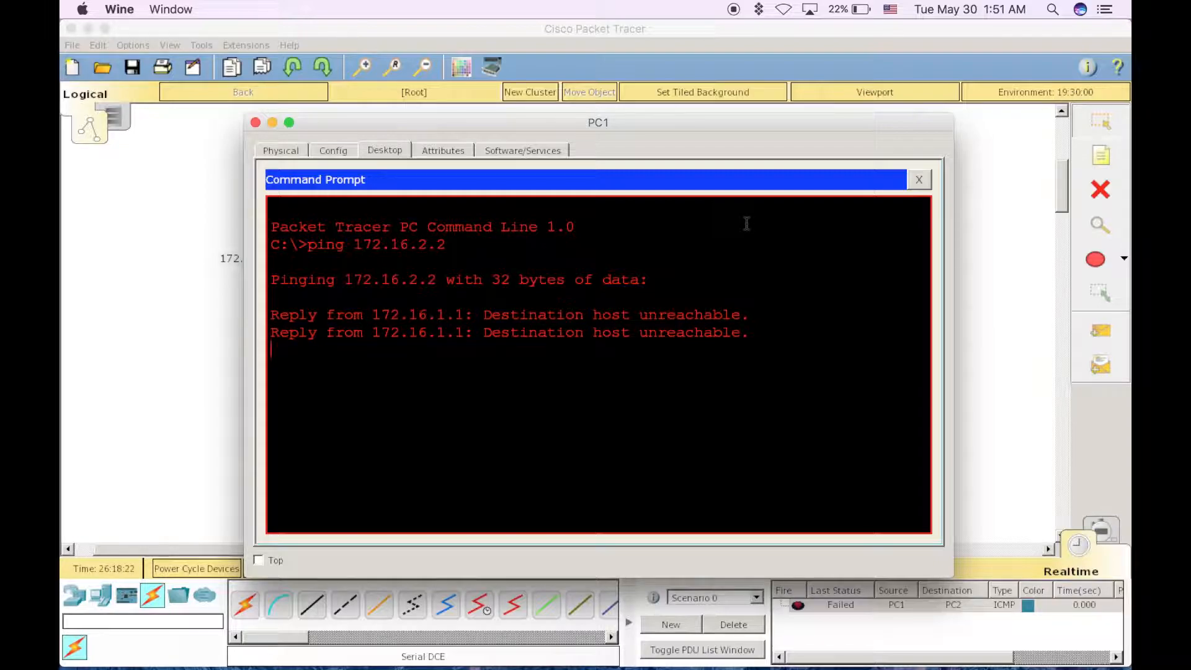
Close PC1's window and exit Router1's CLI from interface mode to global configuration mode
left_click(255, 122)
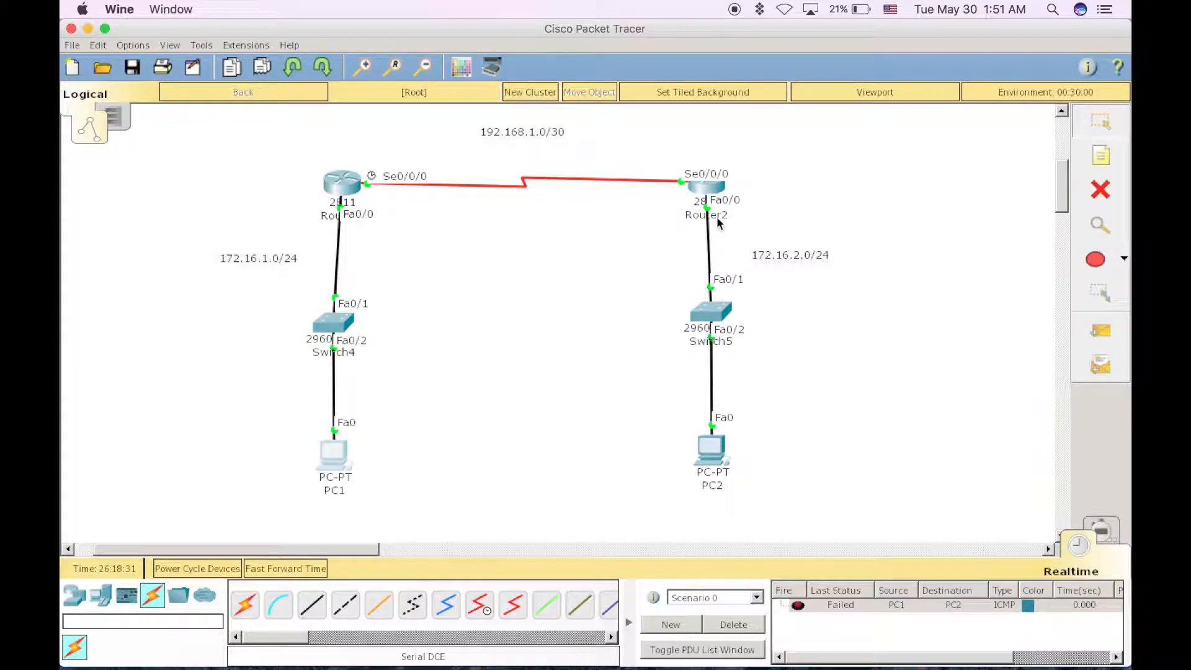
left_click(352, 184)
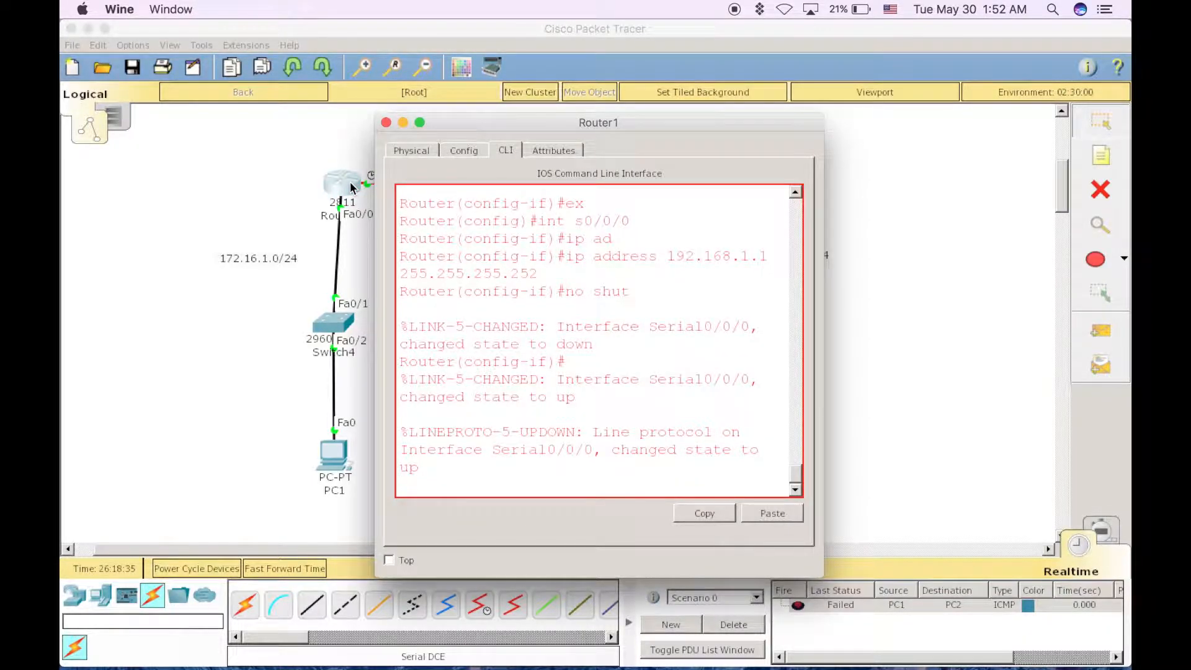
key("Return")
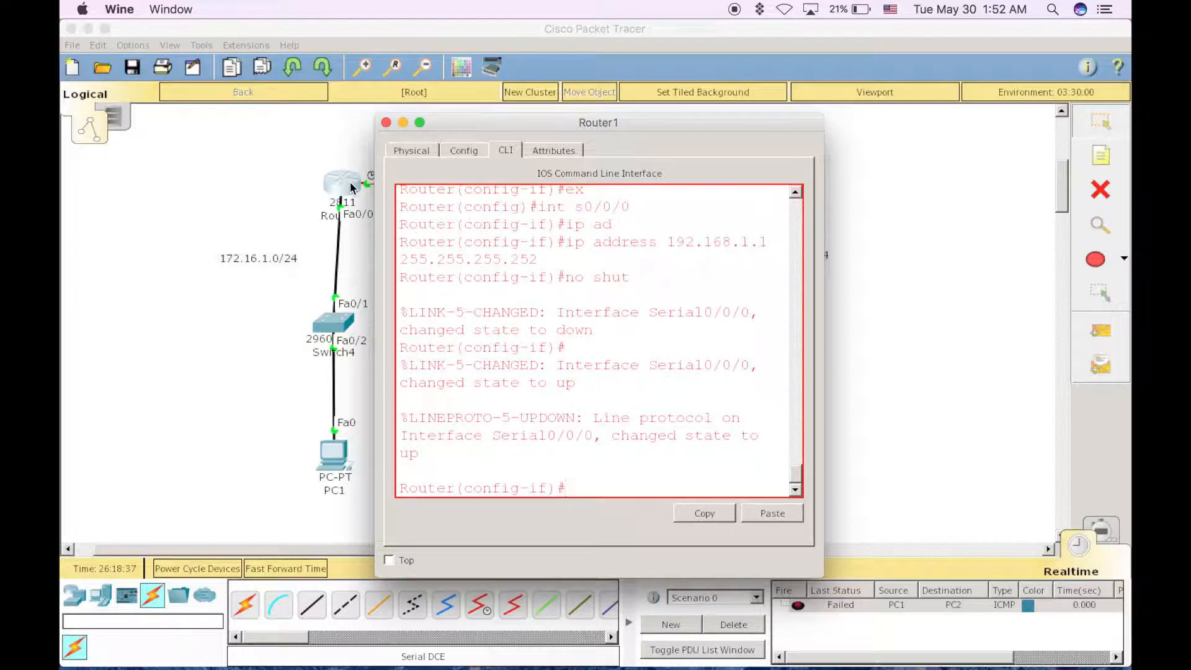
type("ex")
key("Return")
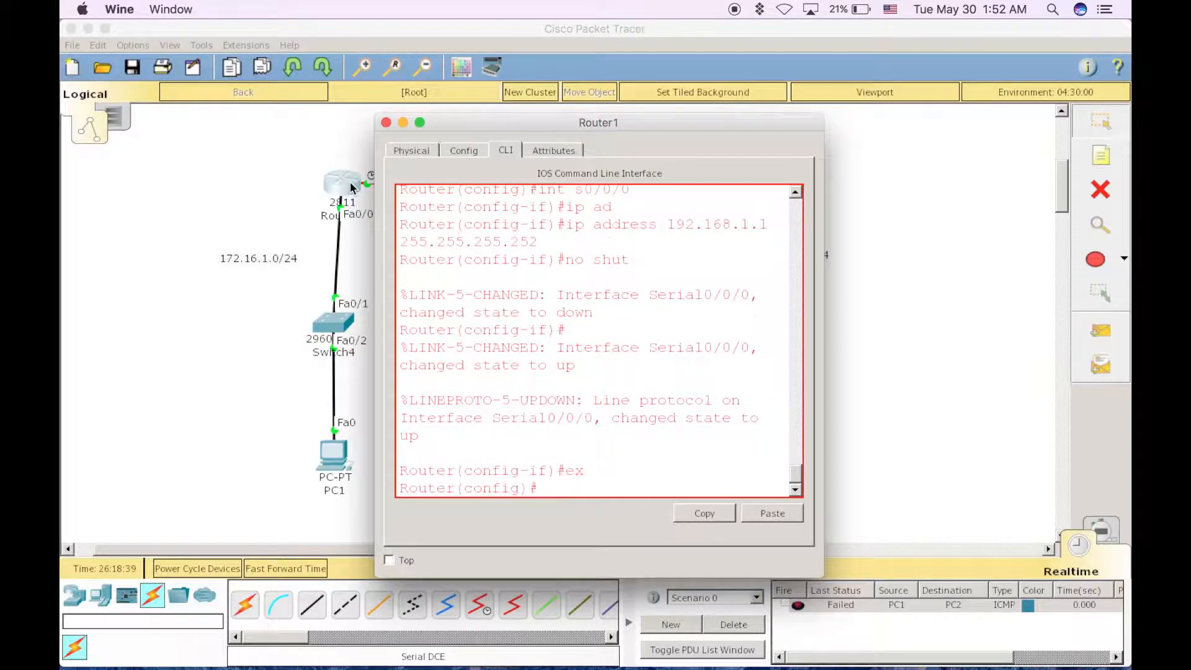
Begin a static ip route command on Router1 for destination network 172.16.2.0 with mask 255.255.255.0
type("ip r")
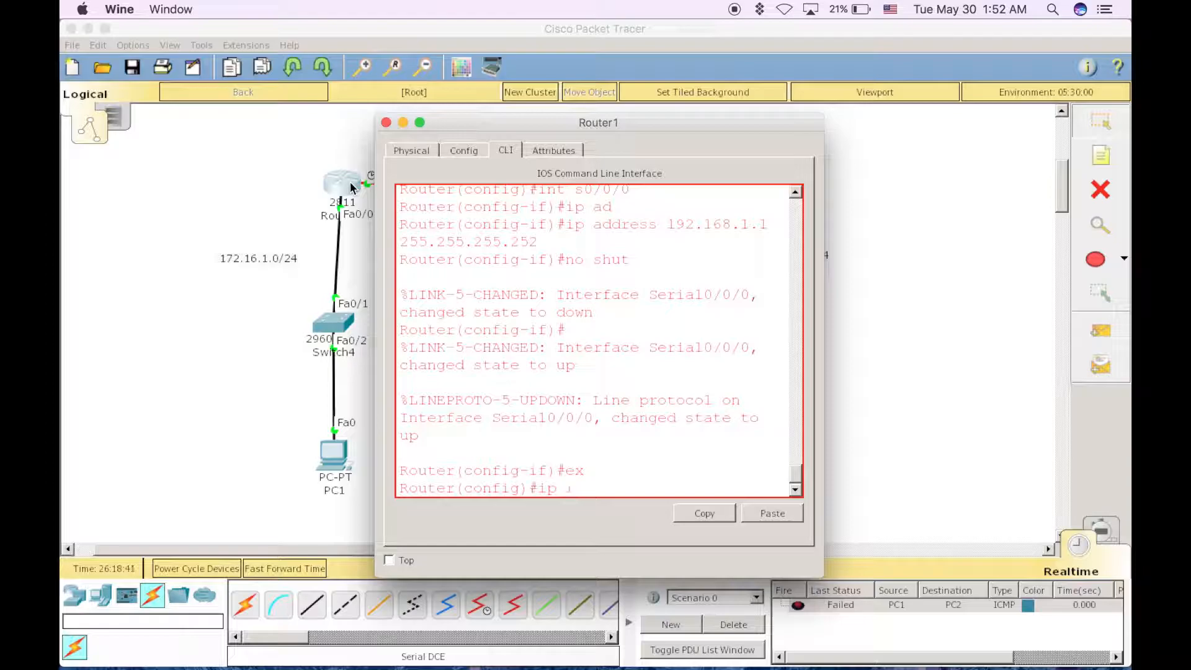
type("oute")
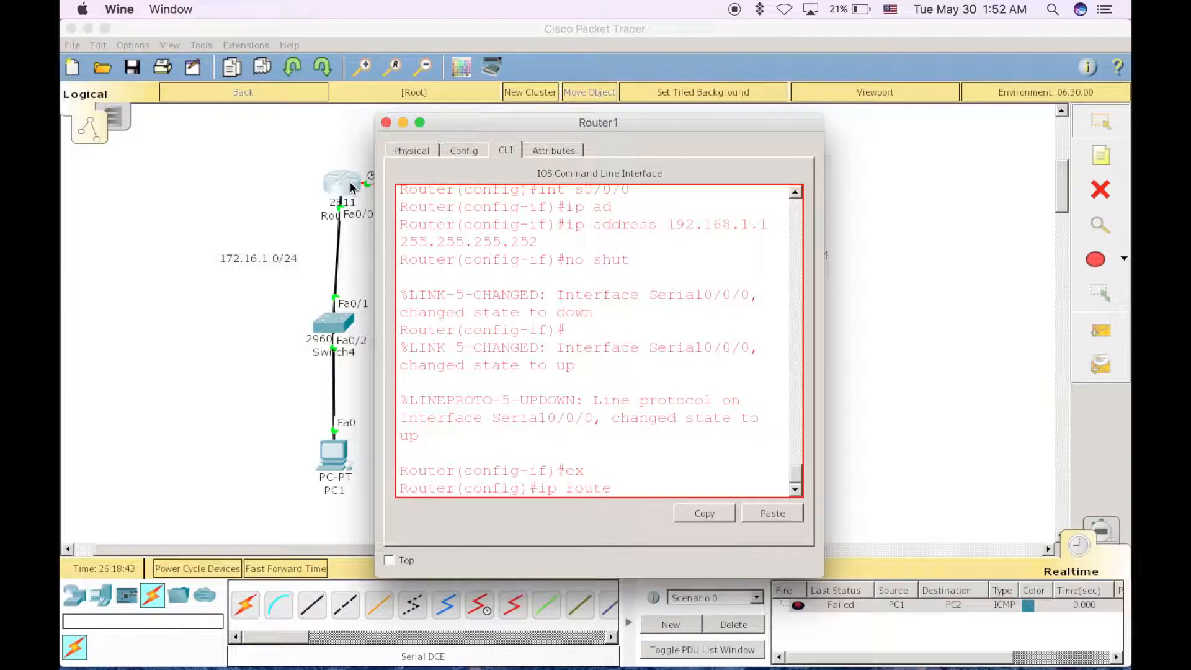
left_click_drag(646, 122, 450, 136)
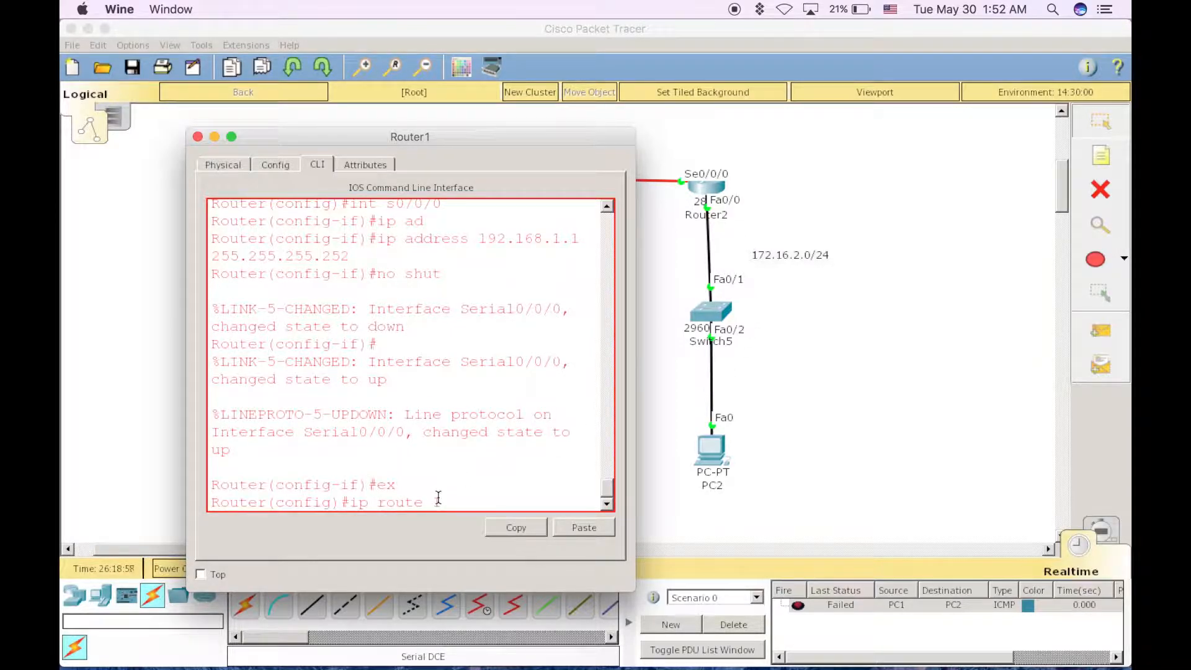
type("2.16.2.0 255.255.")
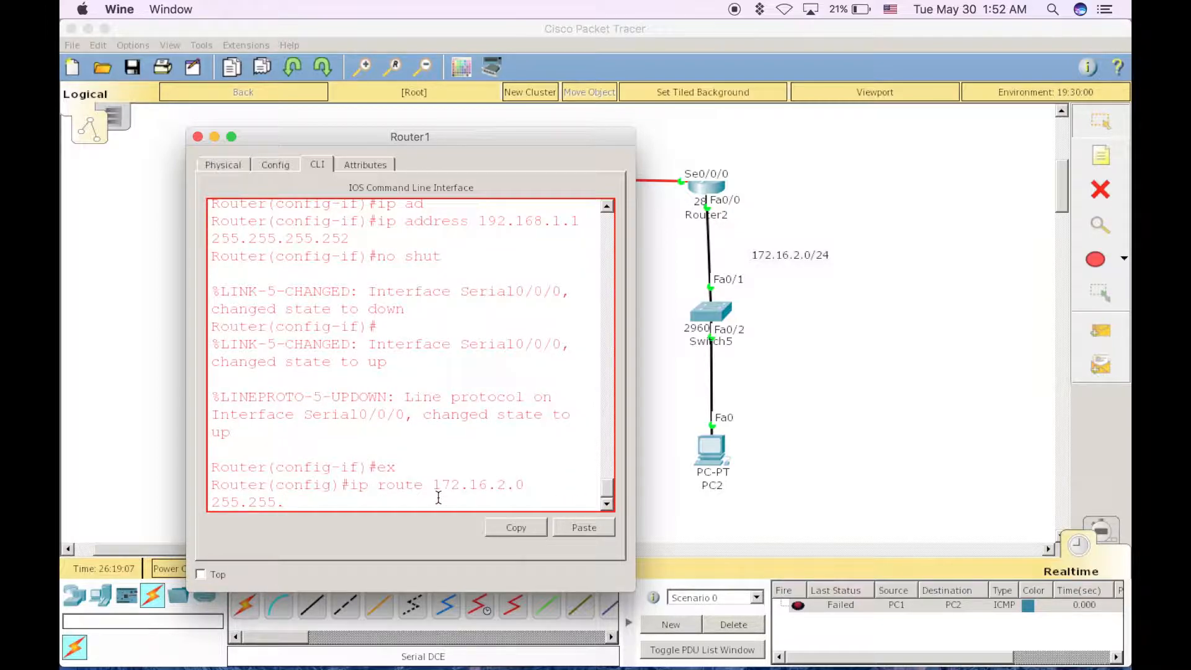
type("255.0")
Complete Router1's static route with next-hop address 192.168.1.2 and close the router's window
left_click_drag(488, 145, 495, 229)
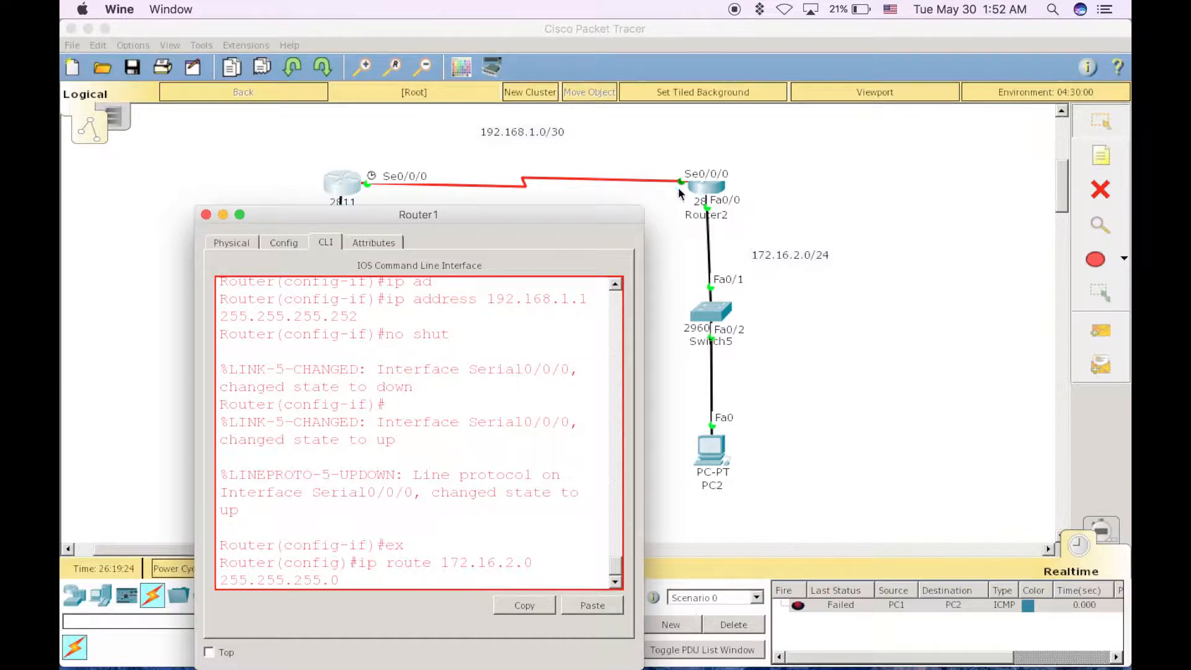
mouse_move(563, 217)
left_mouse_down()
mouse_move(594, 182)
mouse_move(559, 208)
left_mouse_up()
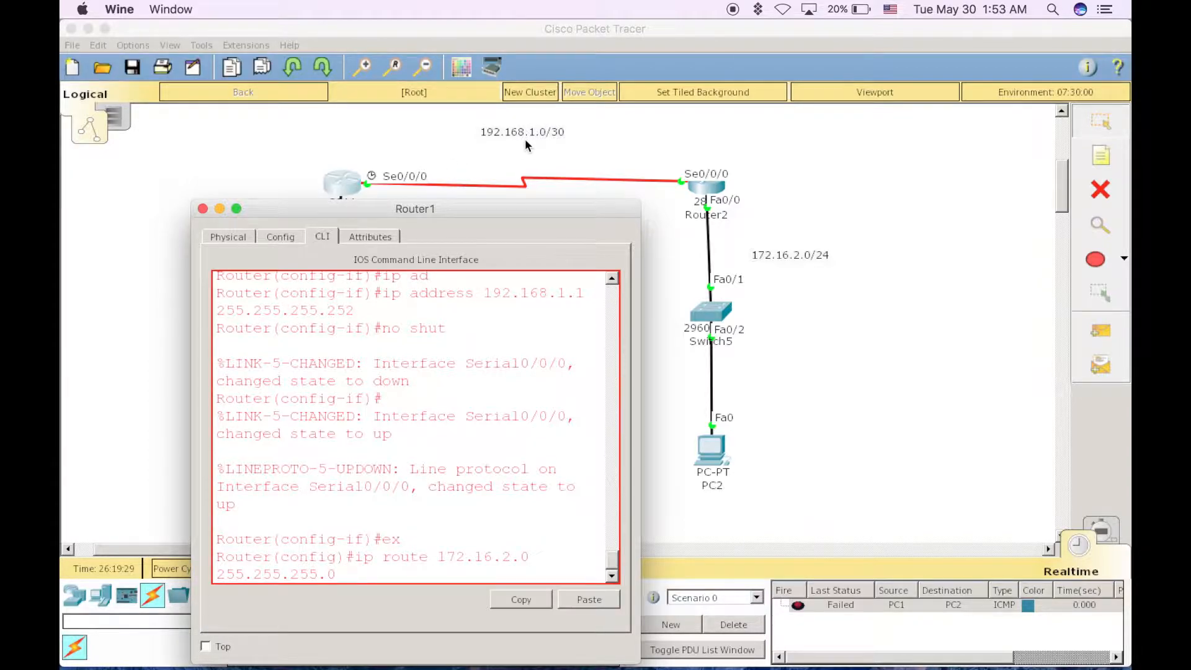
left_click_drag(494, 208, 569, 151)
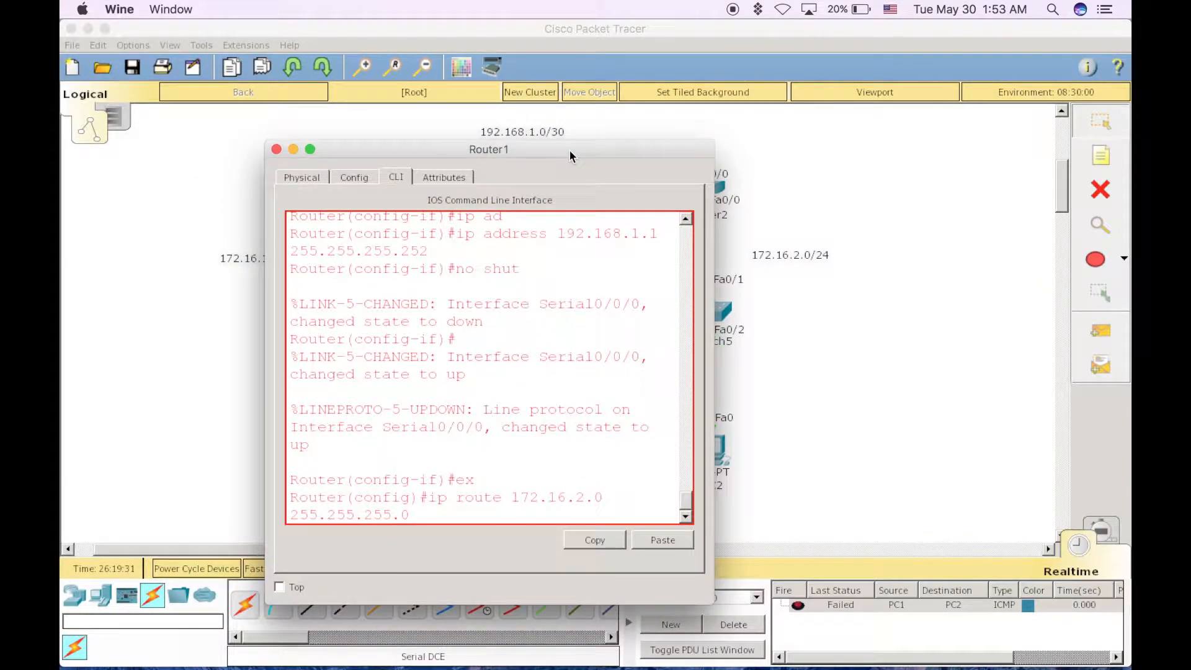
type("192.168")
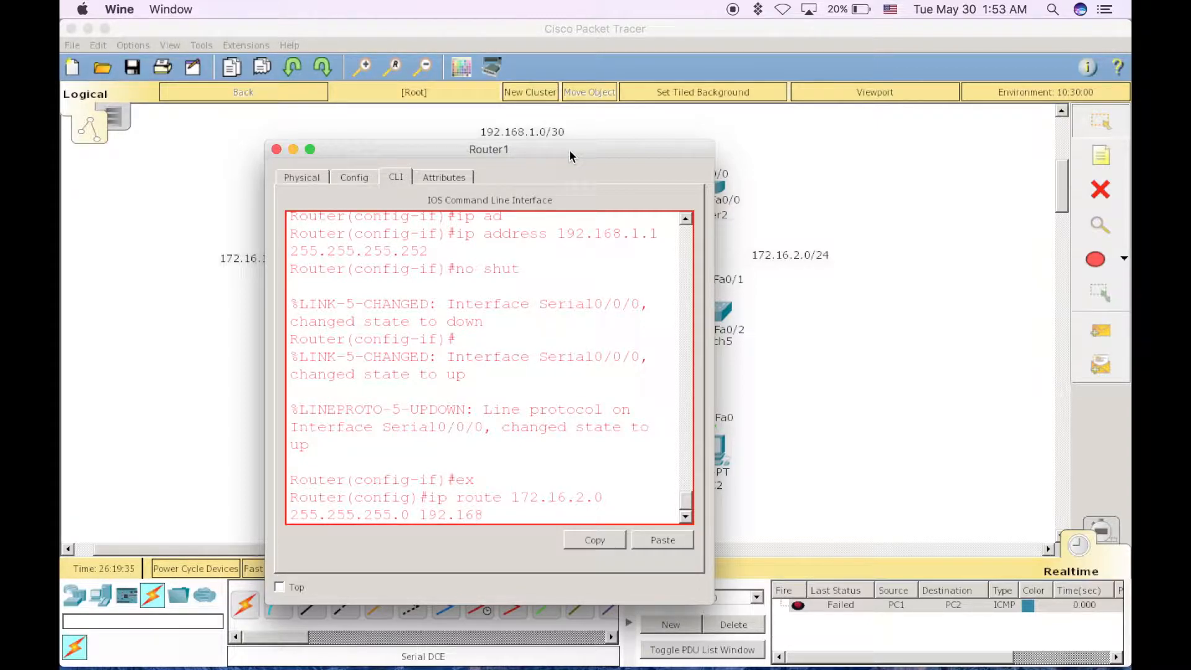
type(".1.2")
key("Return")
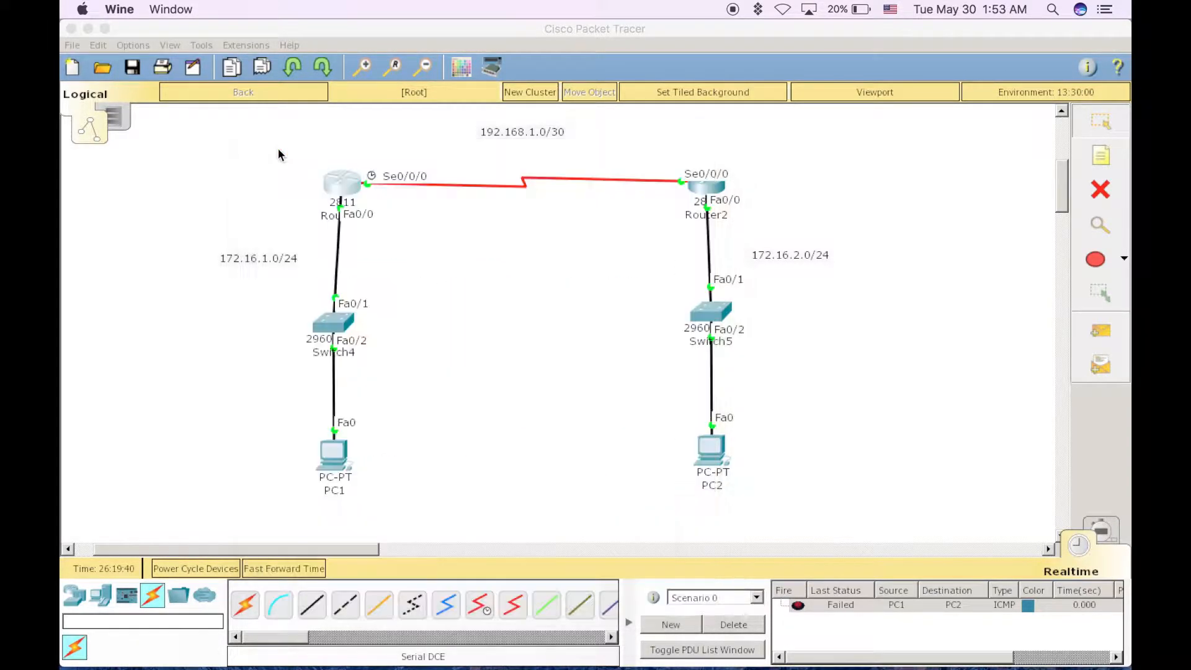
left_click(276, 149)
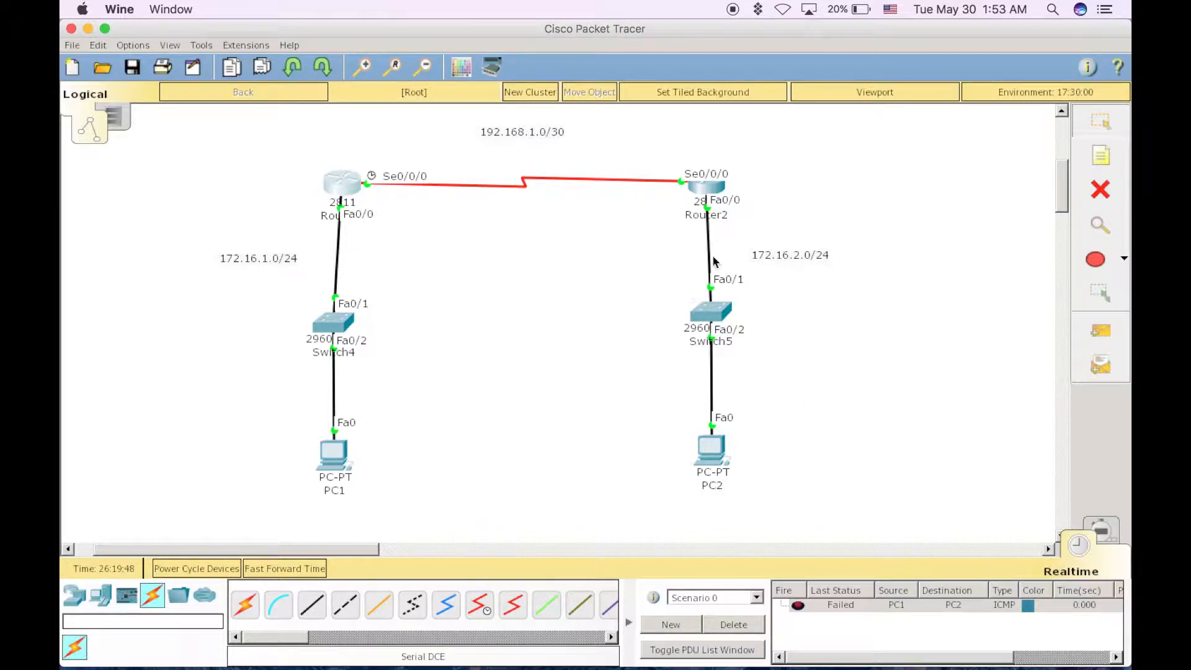
Open Router2's CLI and exit interface mode to global configuration mode
left_click(709, 189)
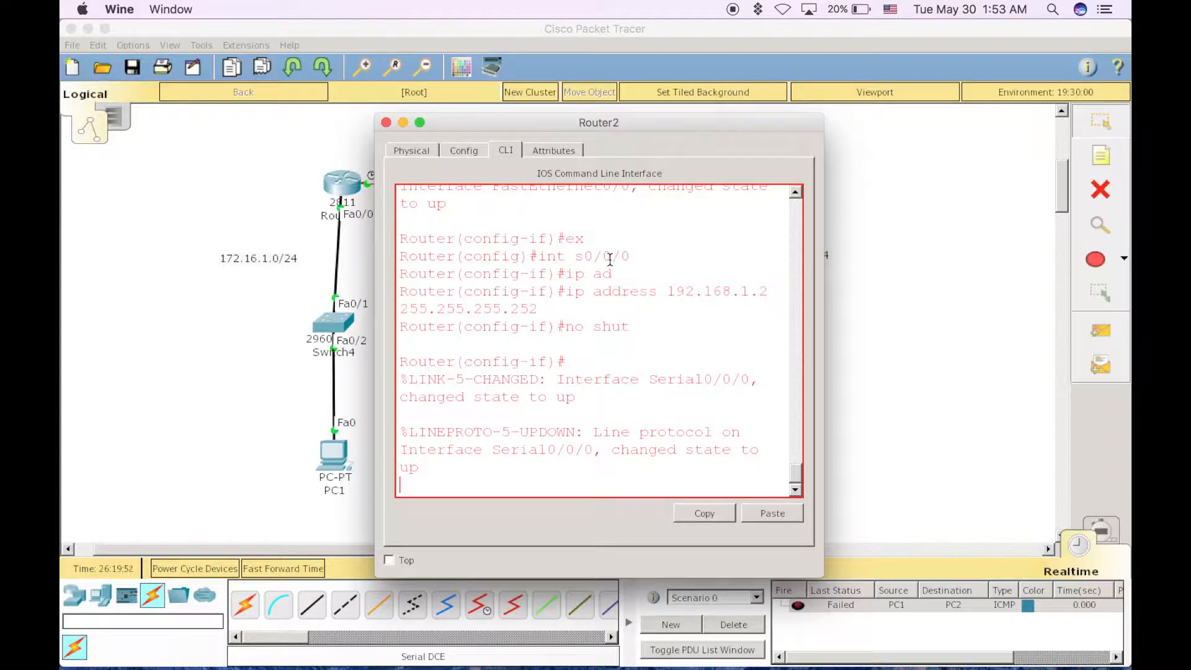
type("ex")
key("Return")
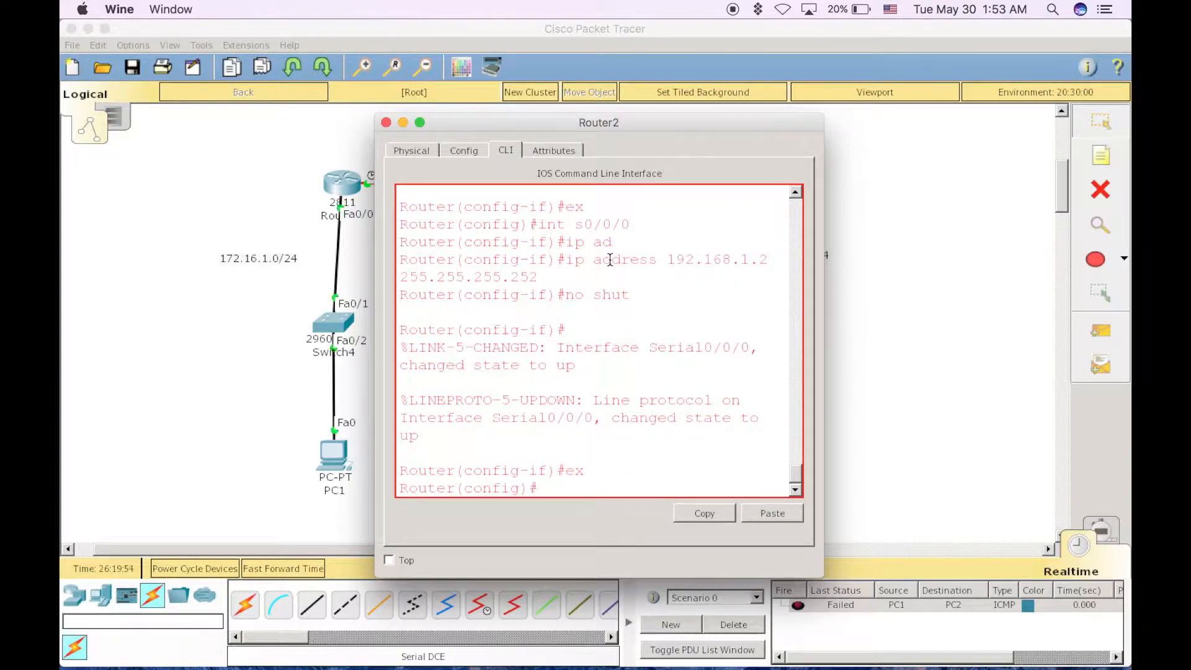
Begin a static ip route command on Router2 for destination network 172.16.1.0 with mask 255.255.255.0
type("ip route")
left_click_drag(649, 127, 778, 209)
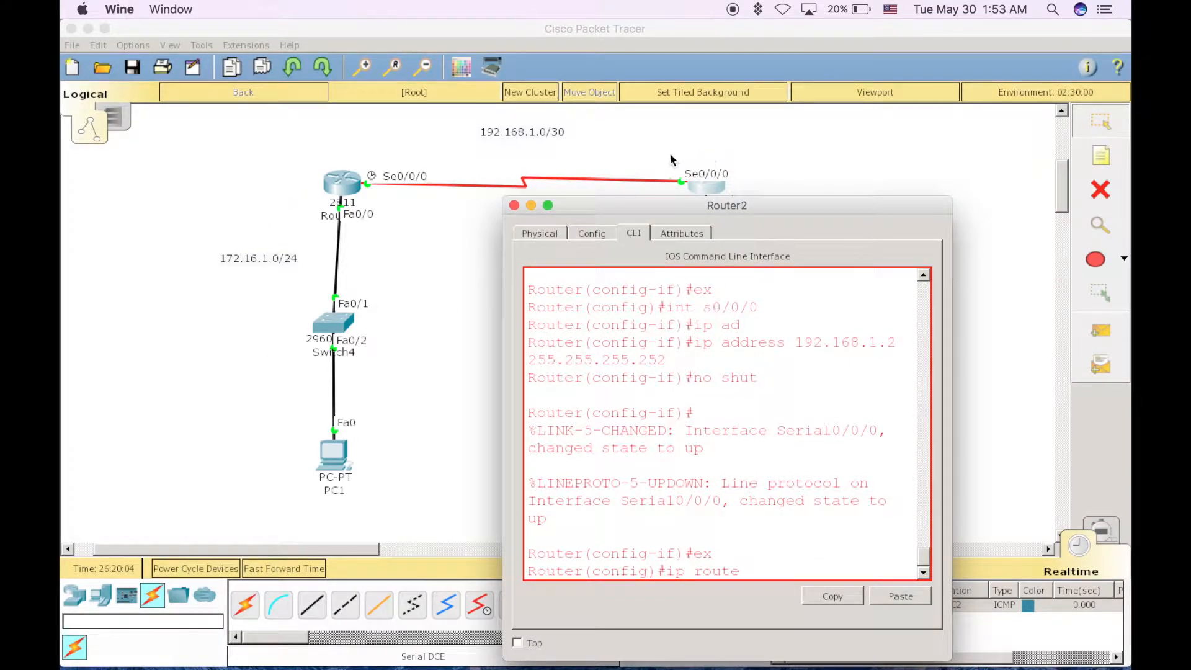
left_click_drag(762, 209, 768, 161)
type("1")
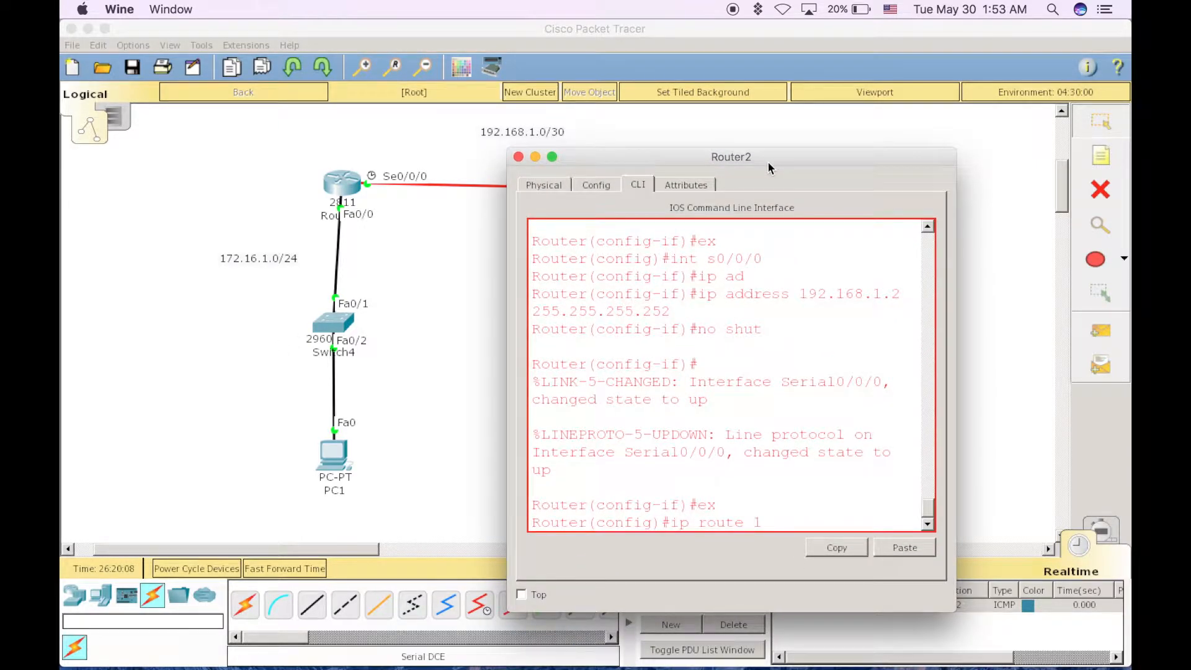
type("72.16.")
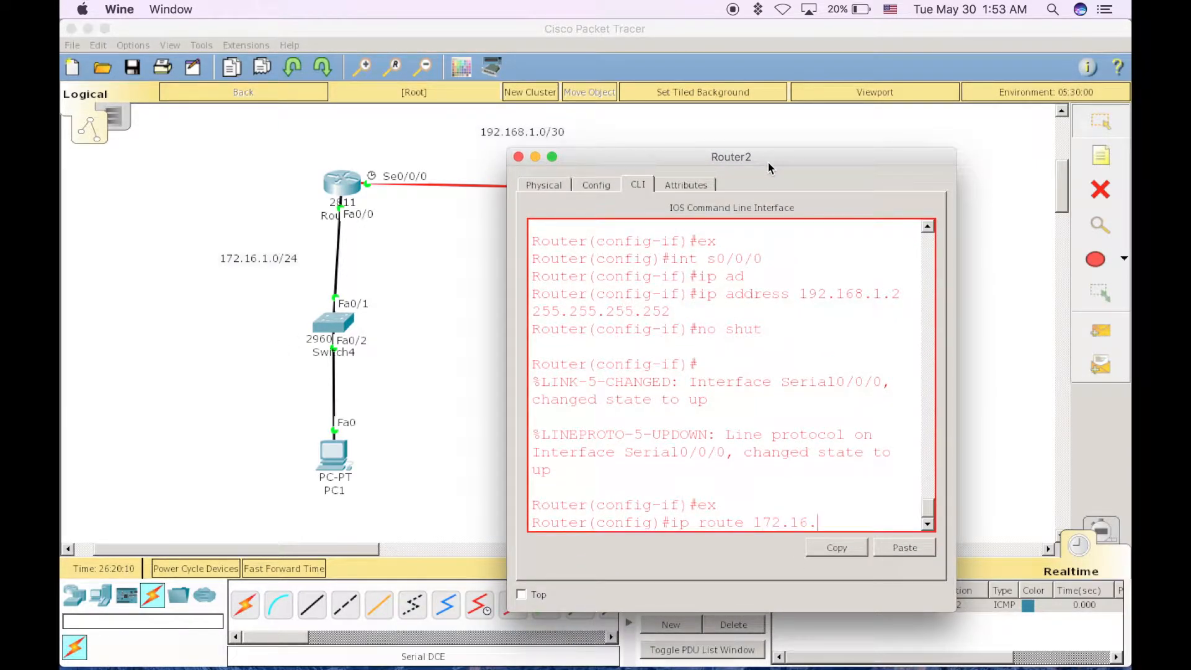
type("1.0 255.255.255.0")
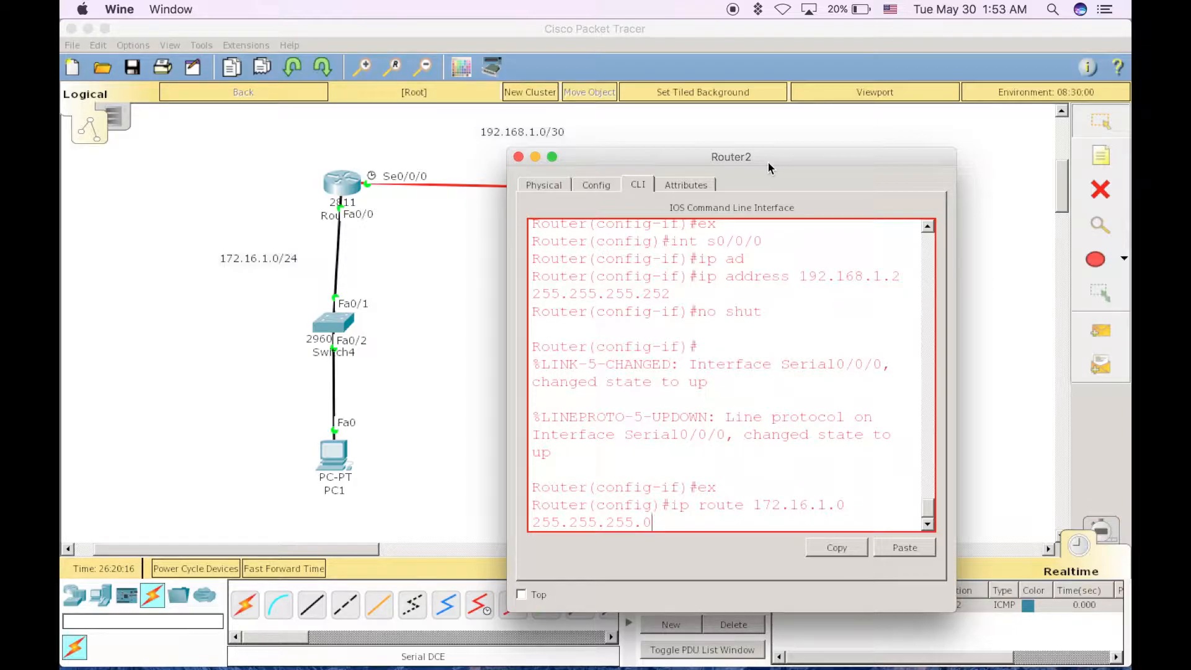
Complete Router2's static route with next-hop address 192.168.1.1 and close the router's window
left_click_drag(630, 165, 703, 224)
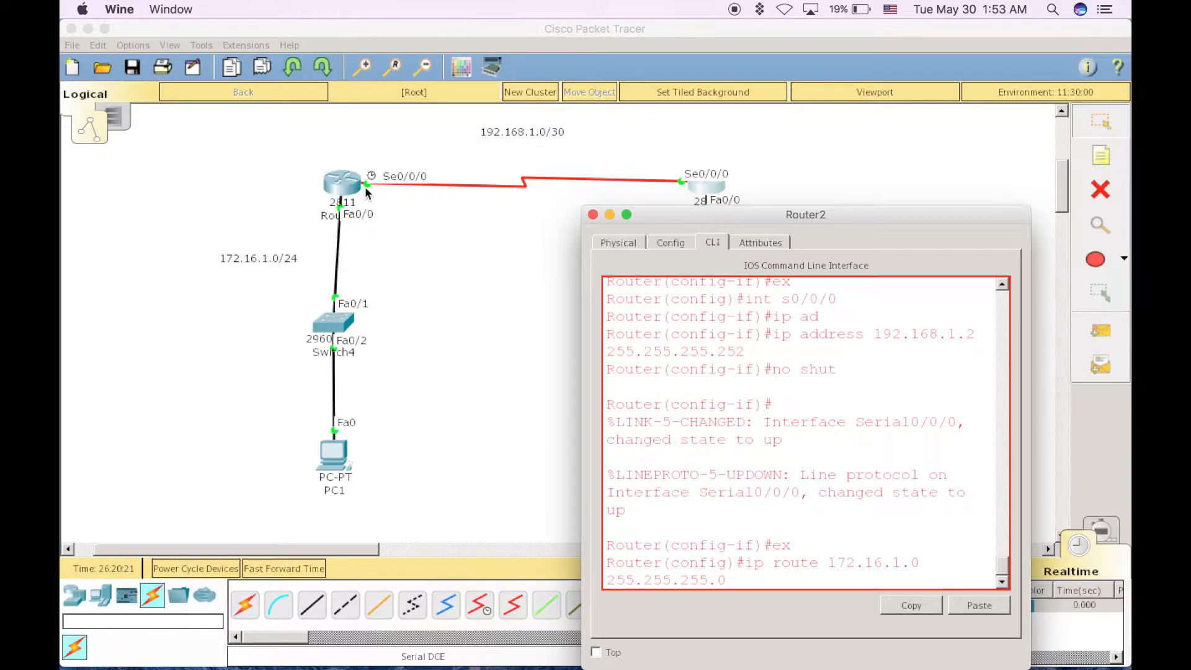
left_click_drag(704, 214, 647, 164)
type("192.168")
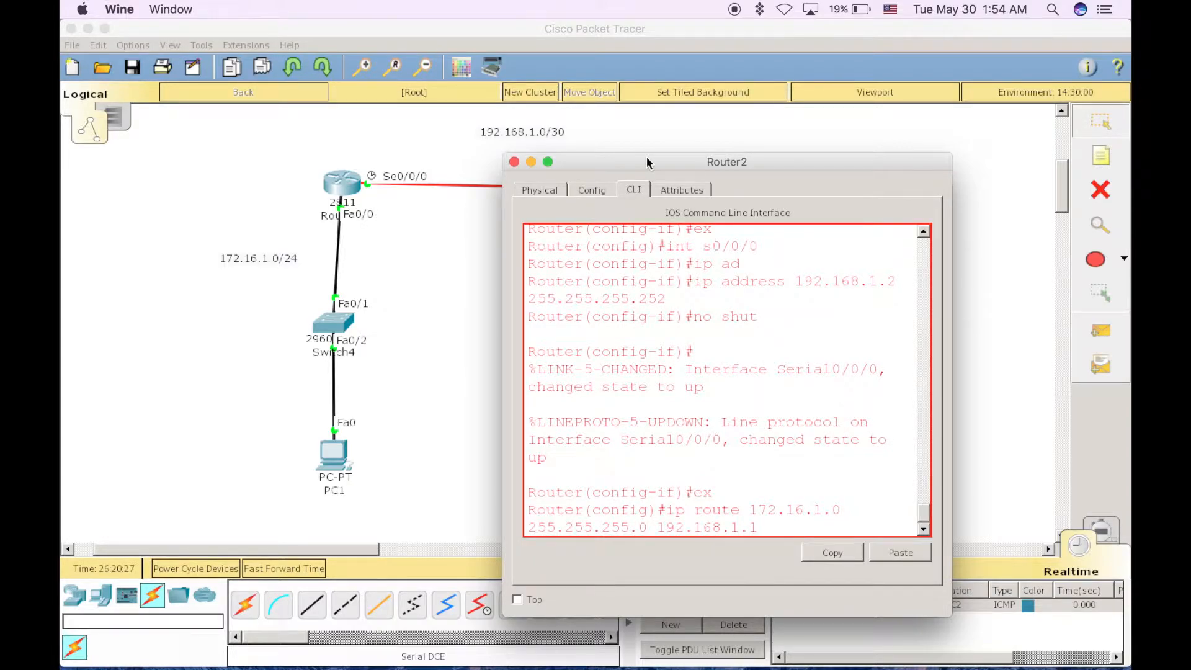
type(".1.1")
key("Return")
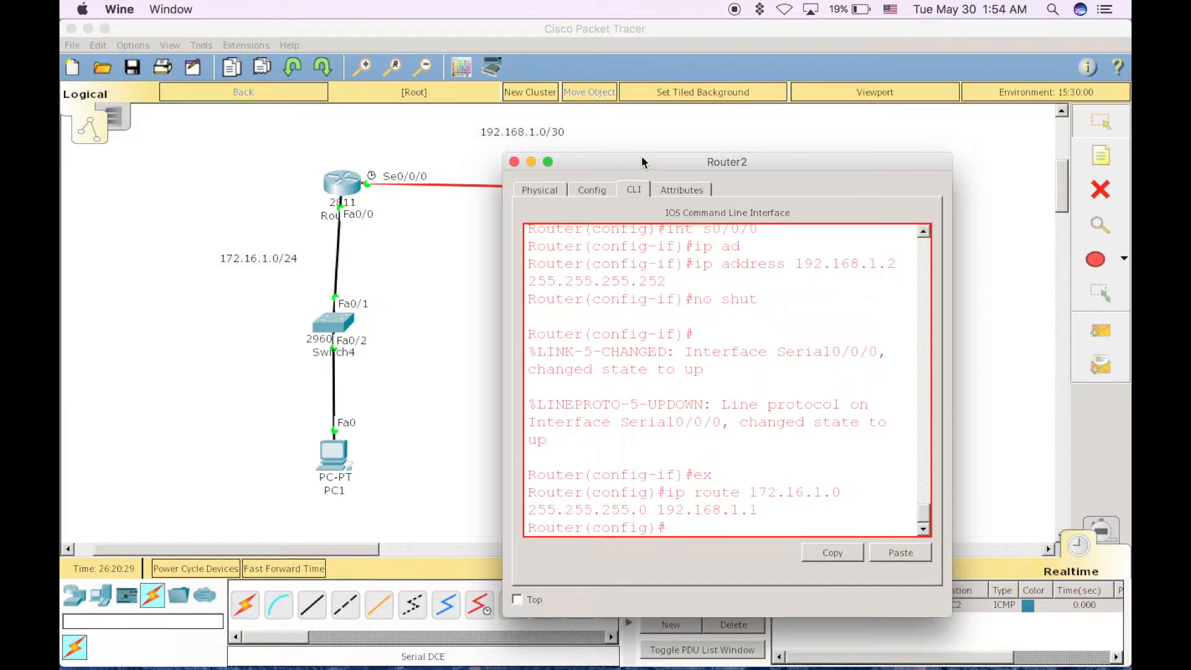
left_click(514, 163)
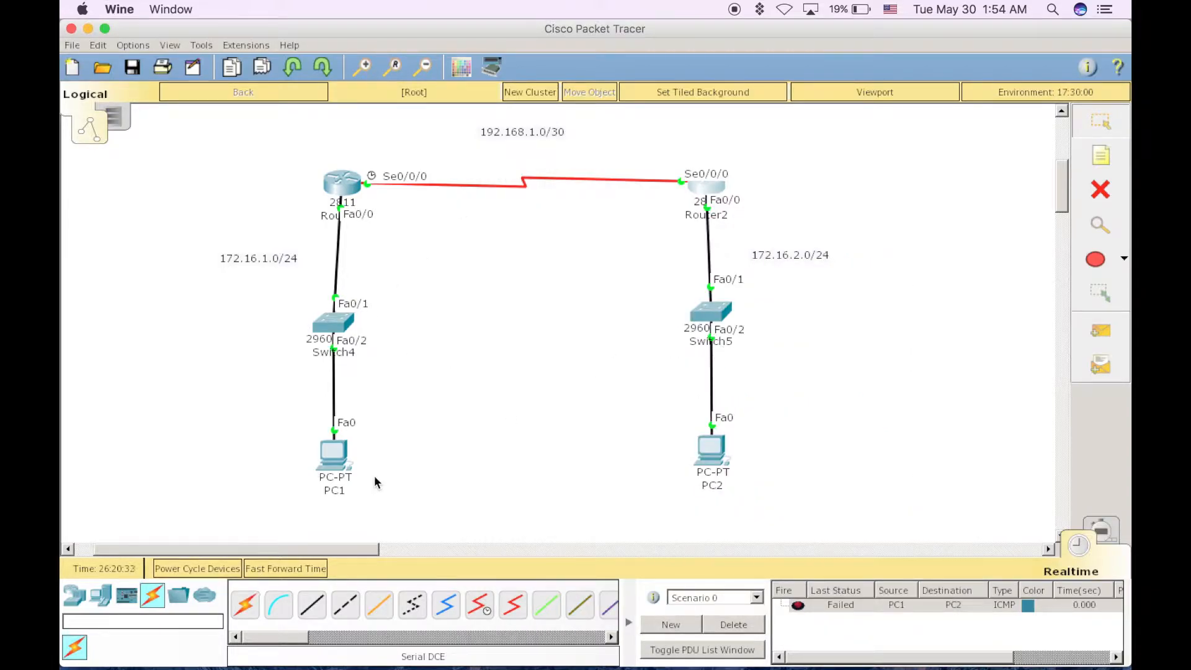
Ping PC2 at 172.16.2.2 again from PC1's command prompt, then close PC1's window
left_click(331, 464)
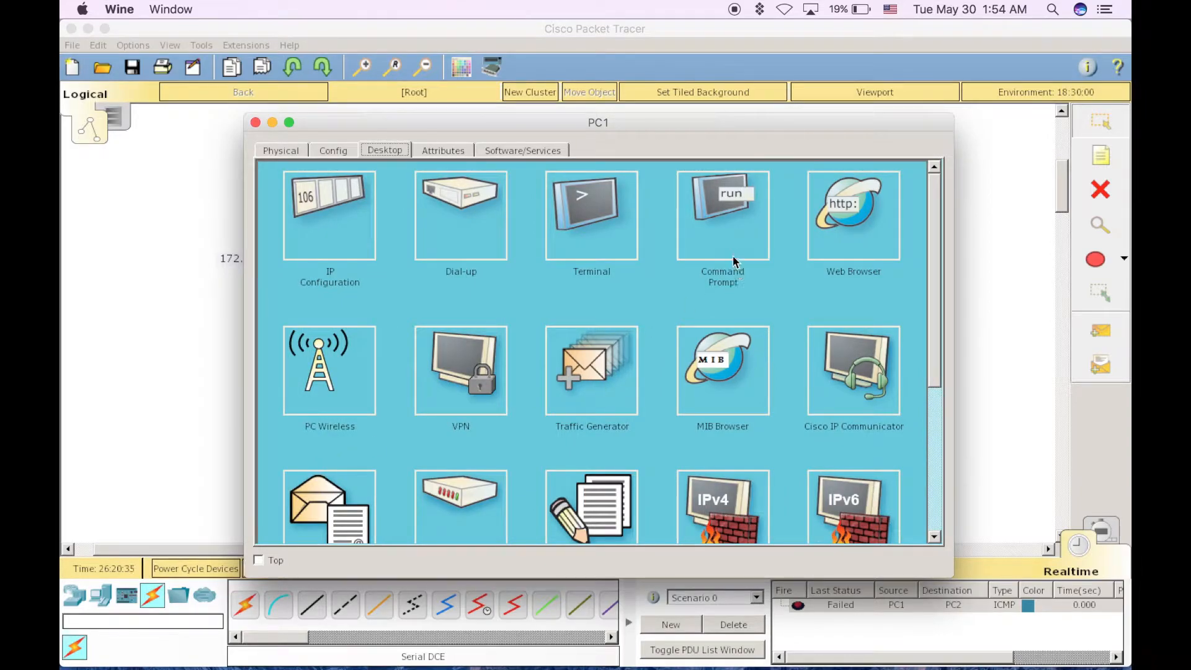
left_click(732, 252)
type("p")
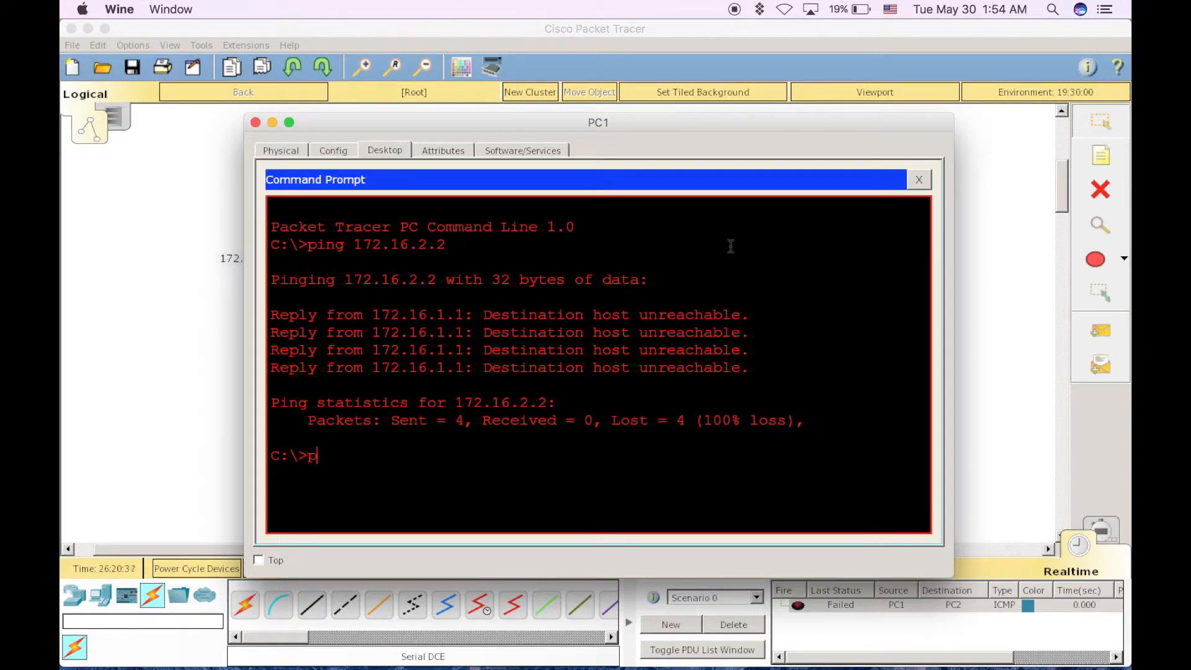
type("ing 172.16.")
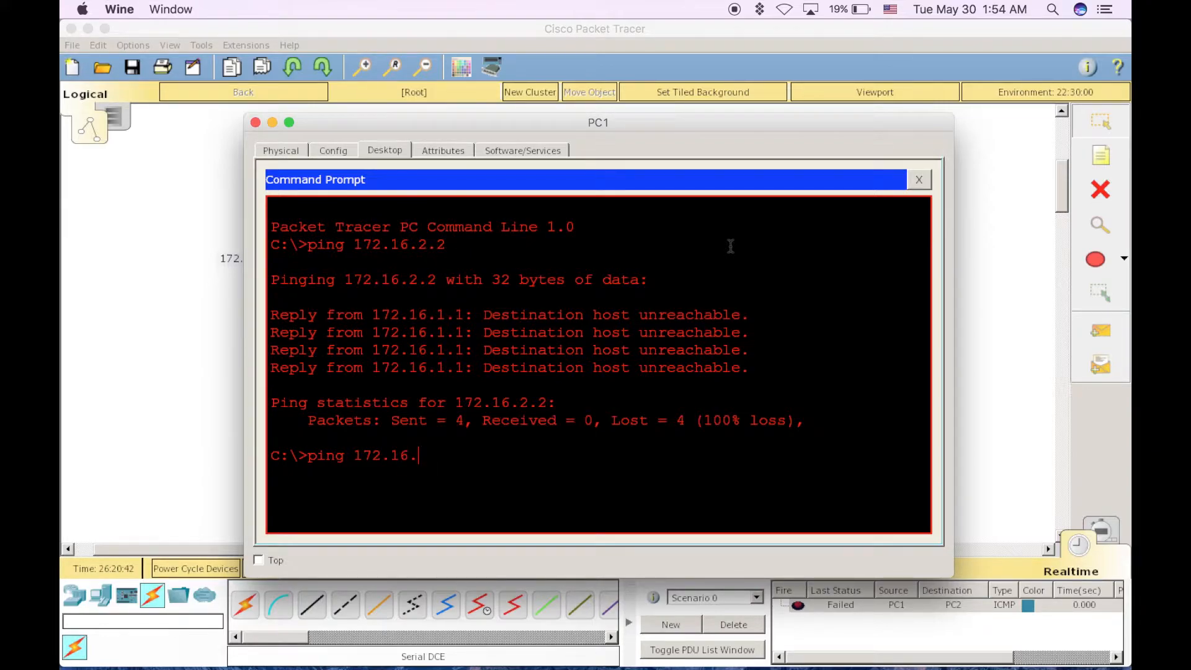
type("1")
key("BackSpace")
type("2.2")
key("Return")
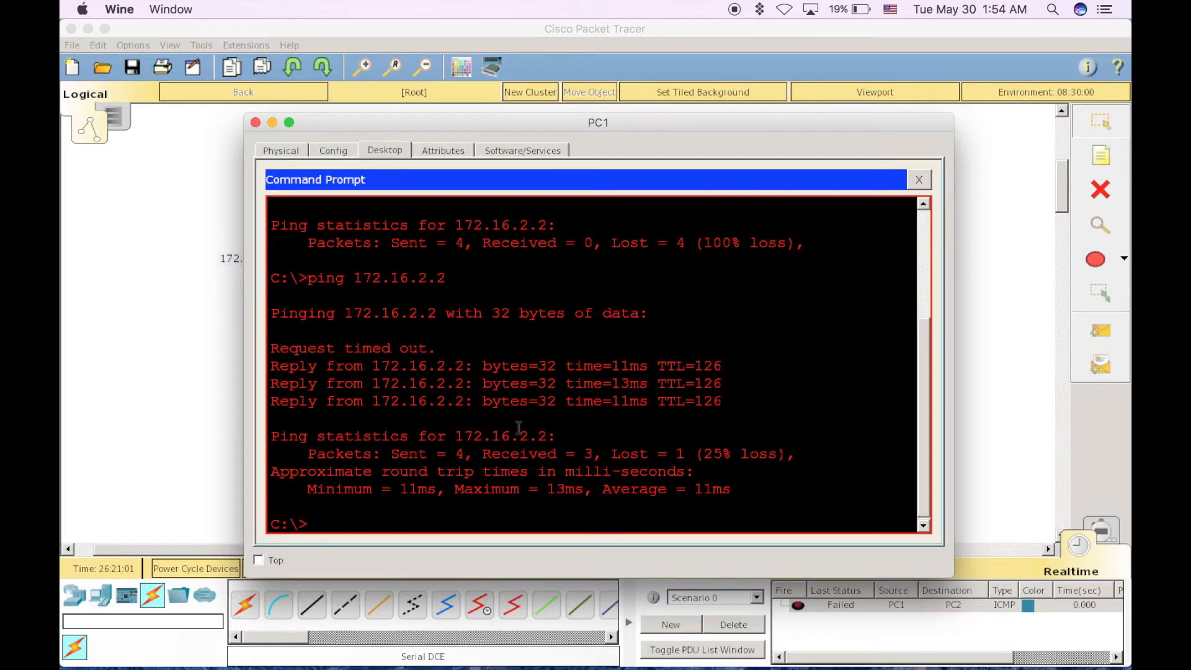
left_click(256, 122)
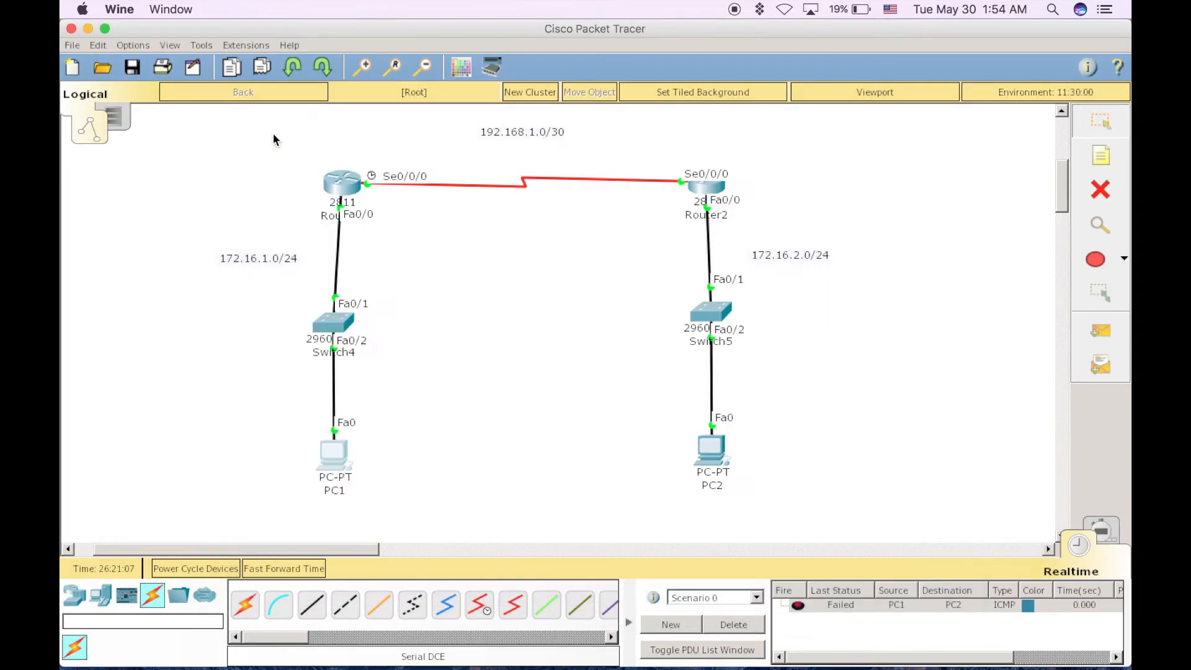
Ping PC1 at 172.16.1.2 from PC2's command prompt, then close PC2's window
left_click(723, 460)
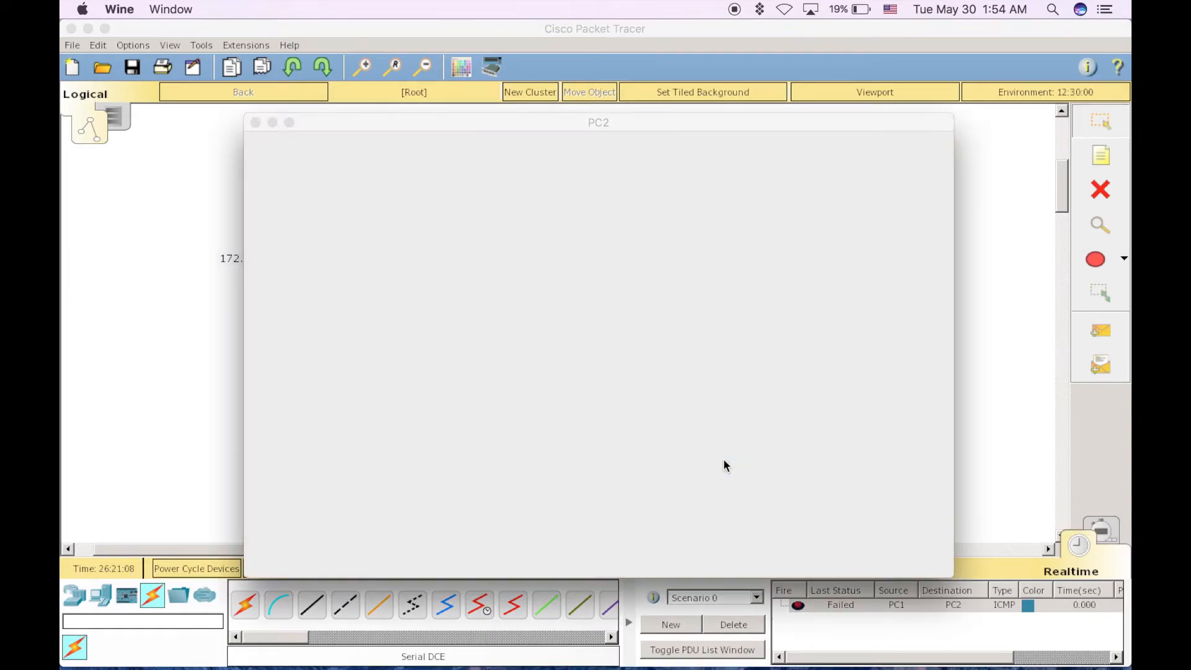
left_click(719, 229)
type("ping 172")
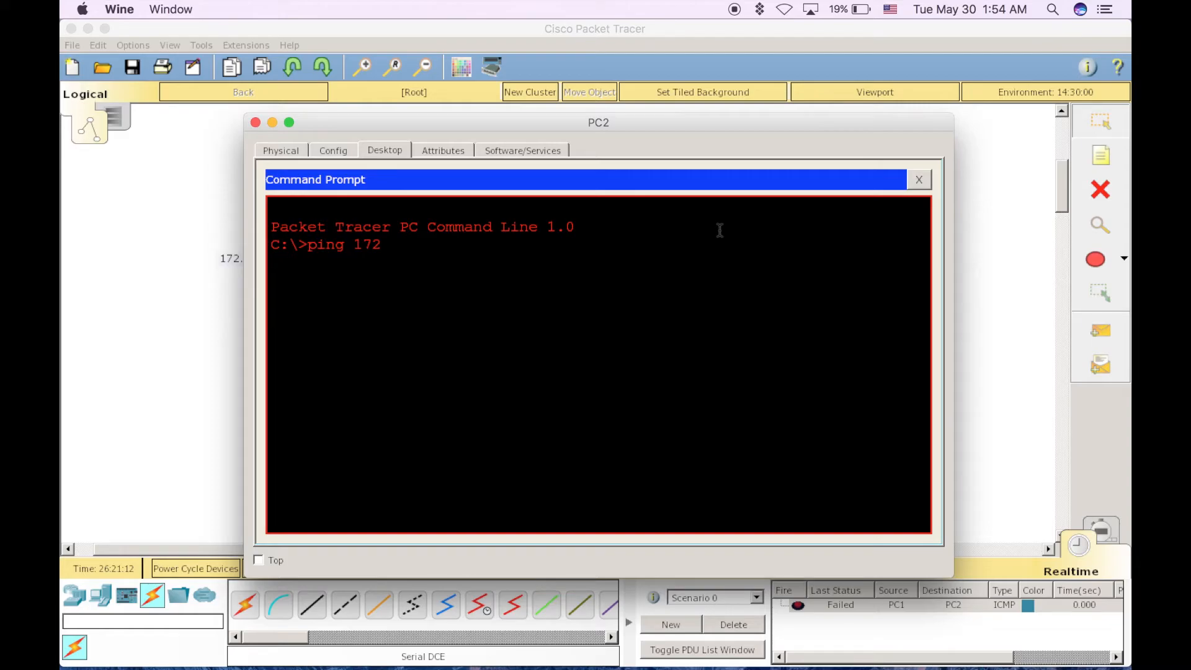
type(".16.1.2")
key("Return")
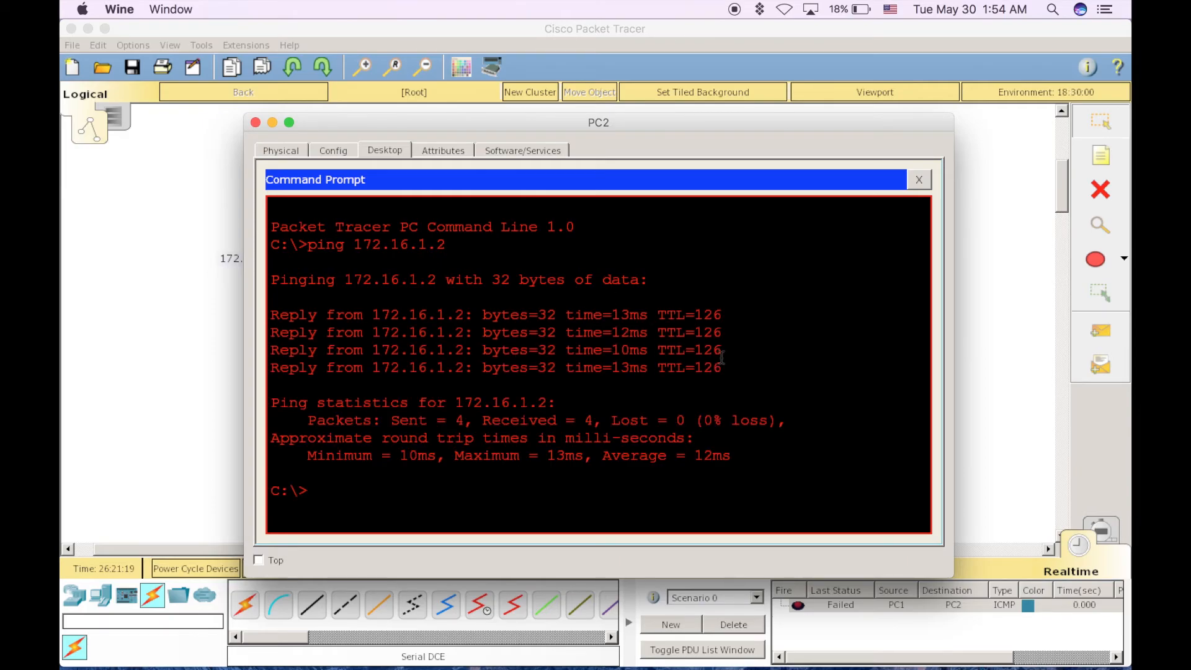
left_click(259, 124)
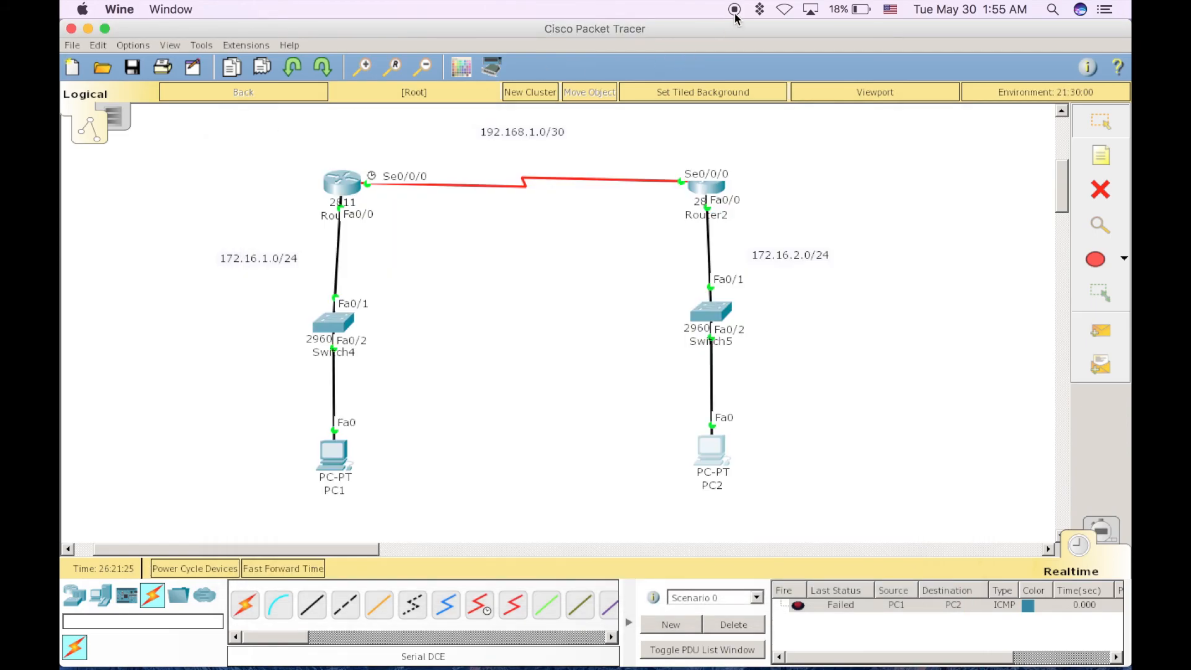